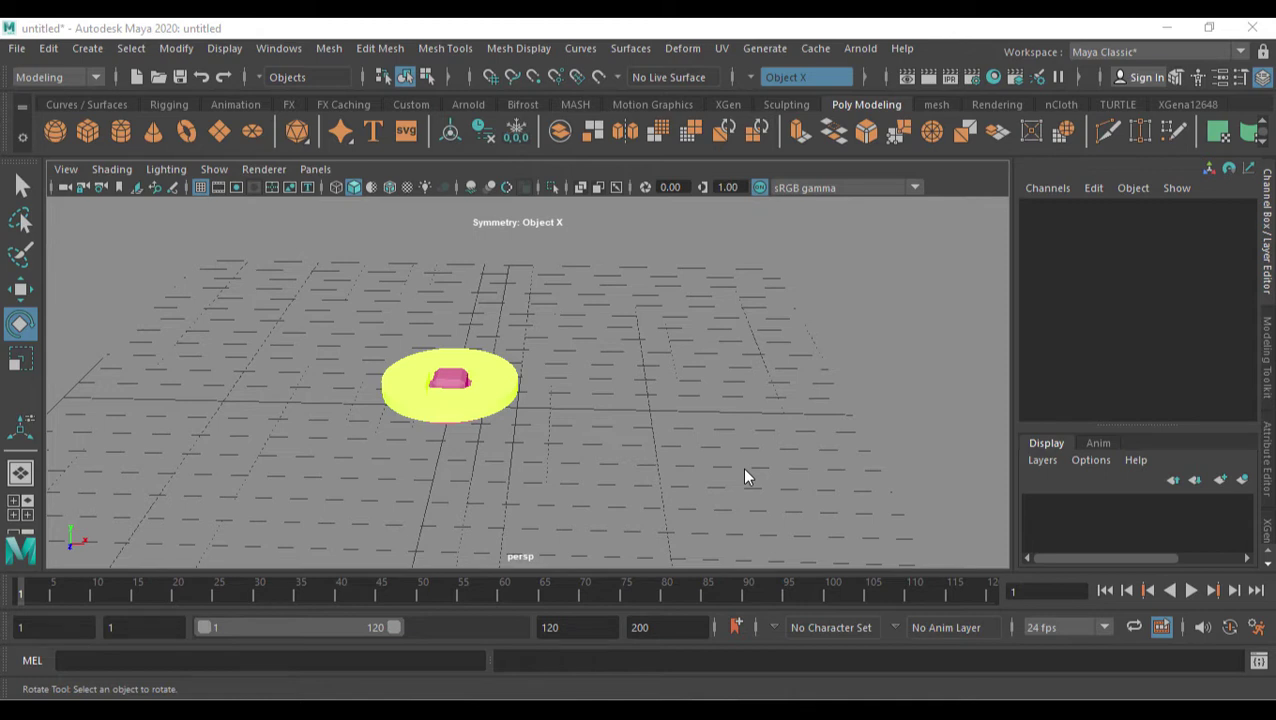
- Create a polygon cube and move it beside the yellow disc to about X 4.664, Y 0.681
alt+drag(742, 467, 635, 363)
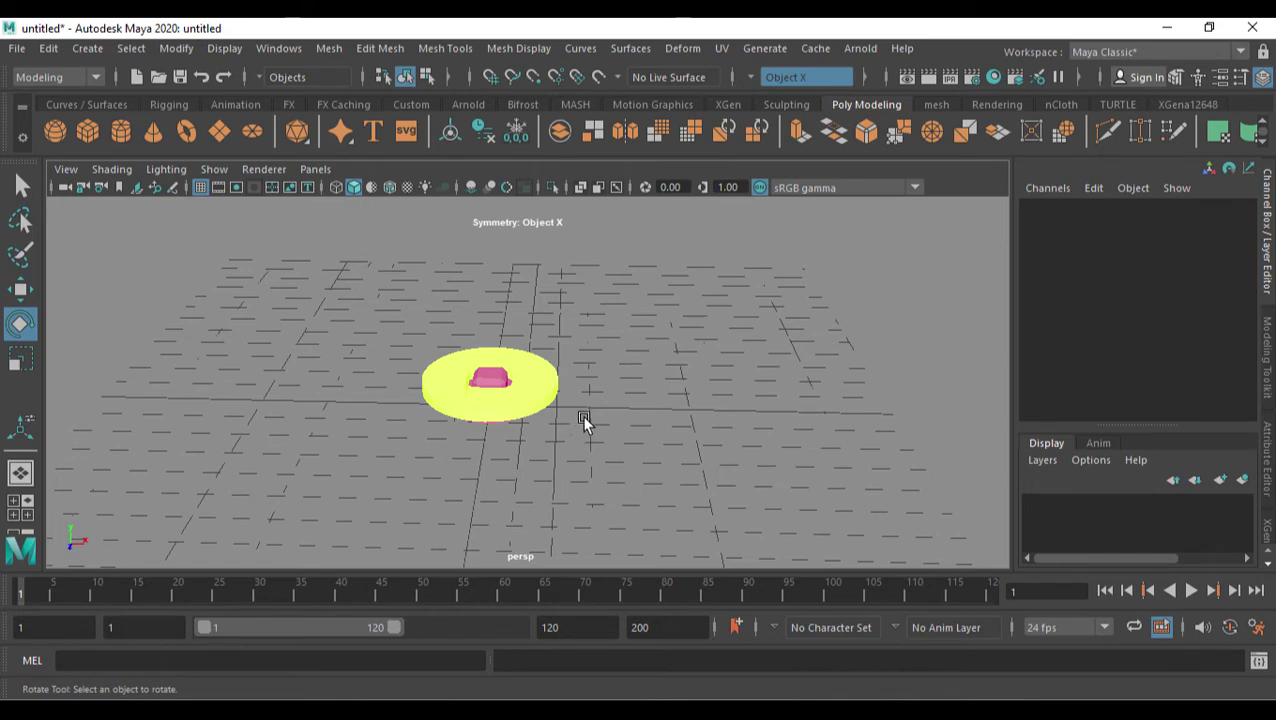
alt+drag(584, 421, 104, 222)
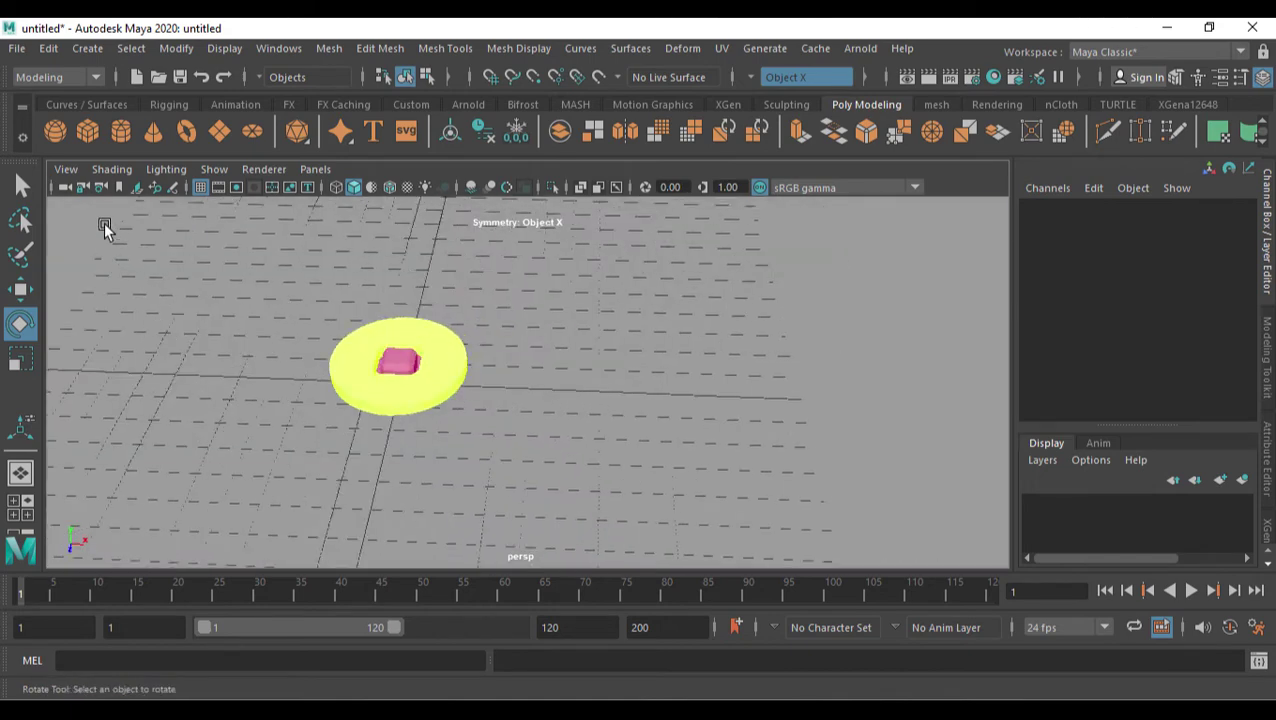
click(85, 129)
key(w)
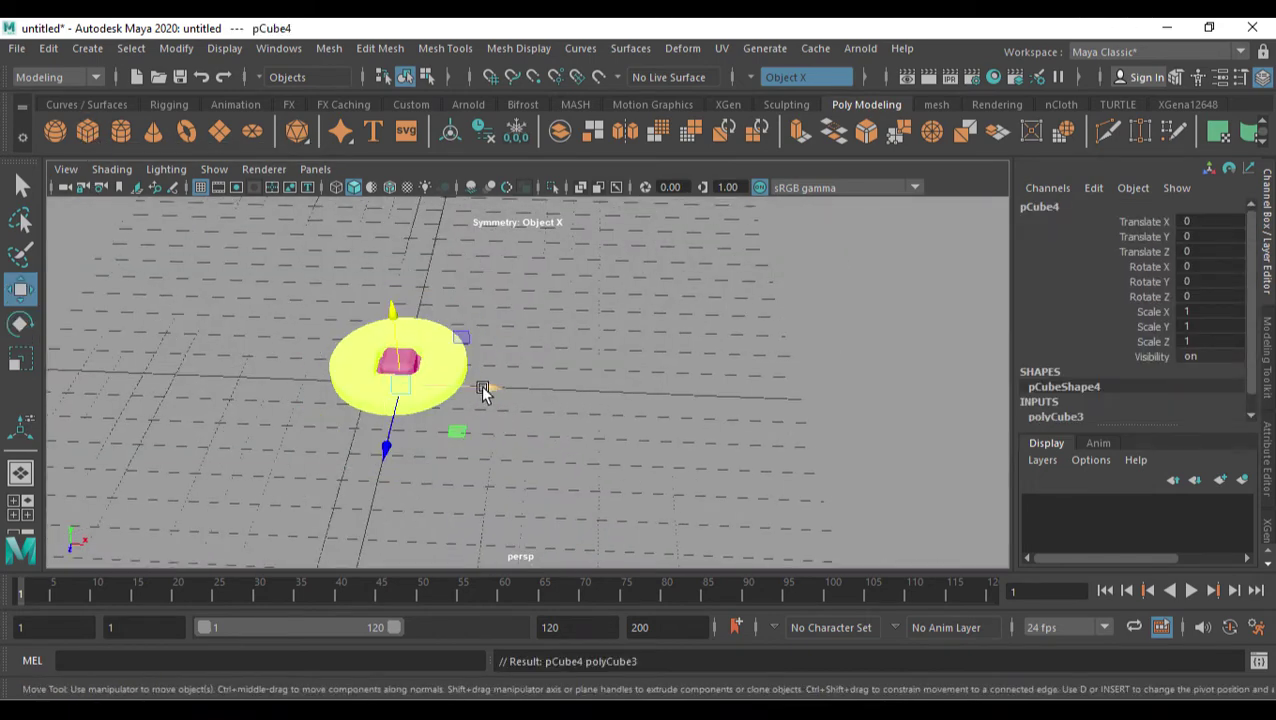
drag(480, 388, 572, 333)
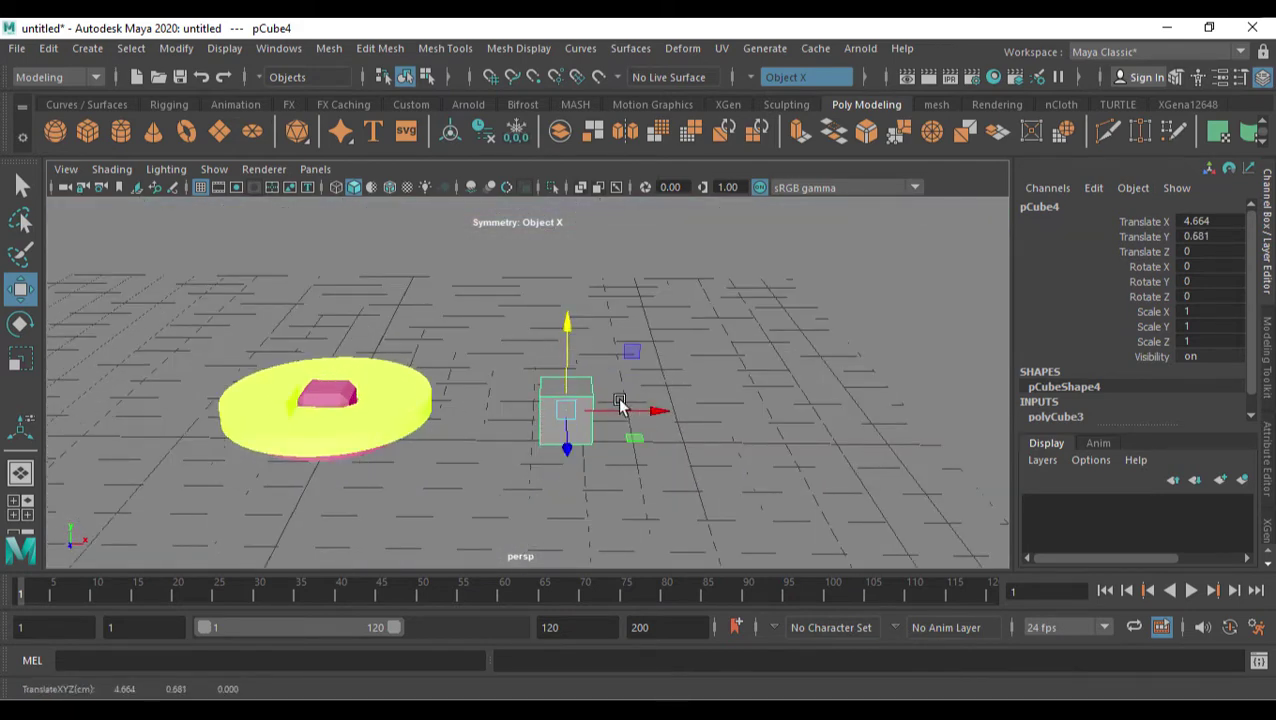
- Scale the new cube down uniformly to about 0.601
alt+drag(619, 403, 581, 370)
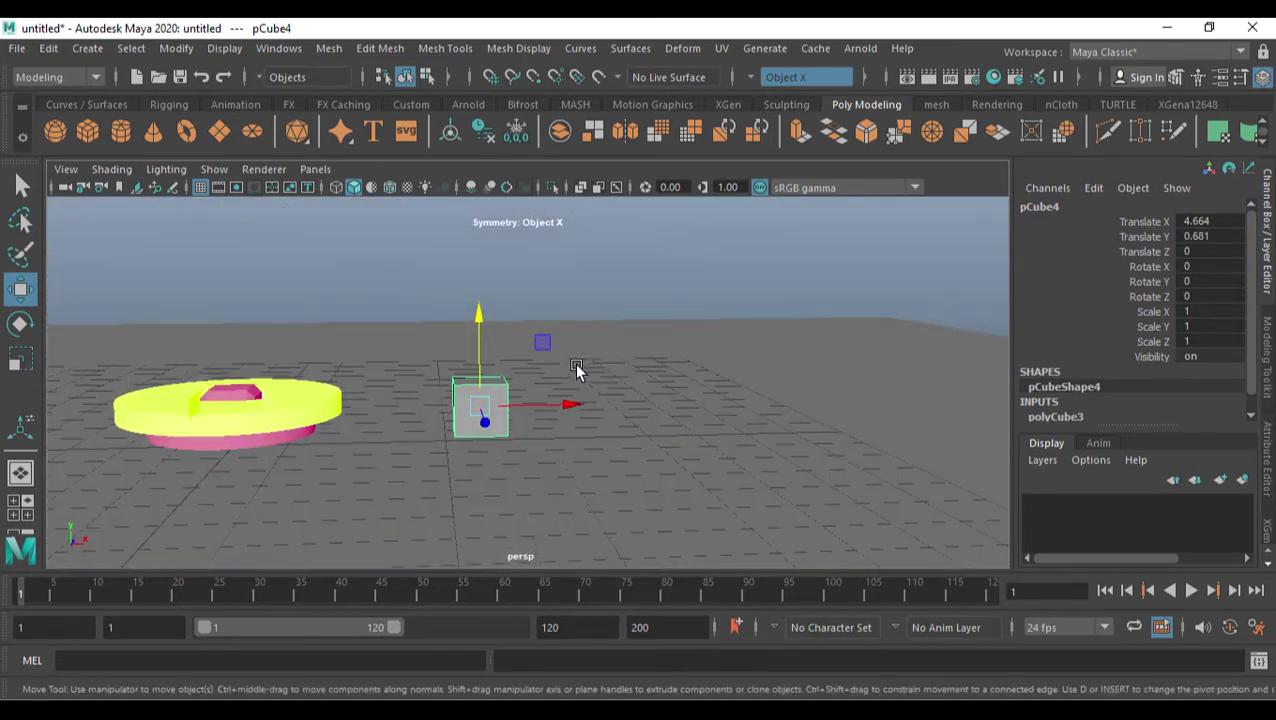
key(r)
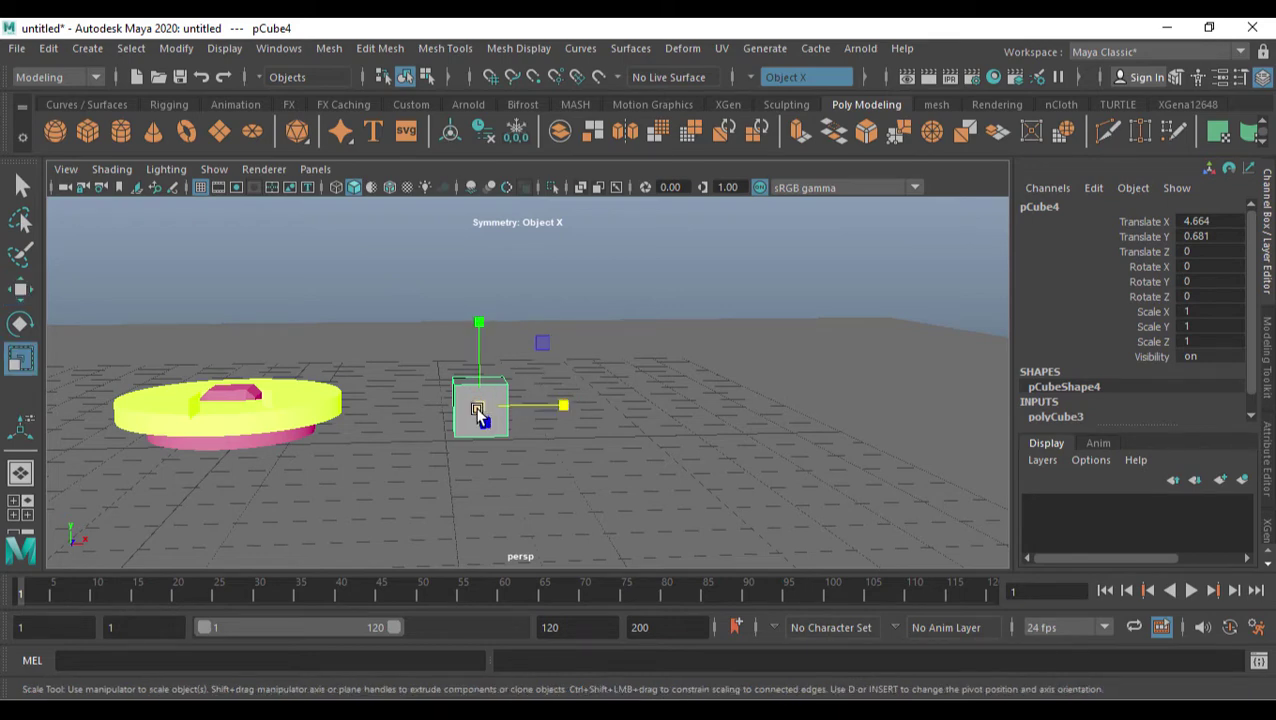
drag(478, 416, 528, 457)
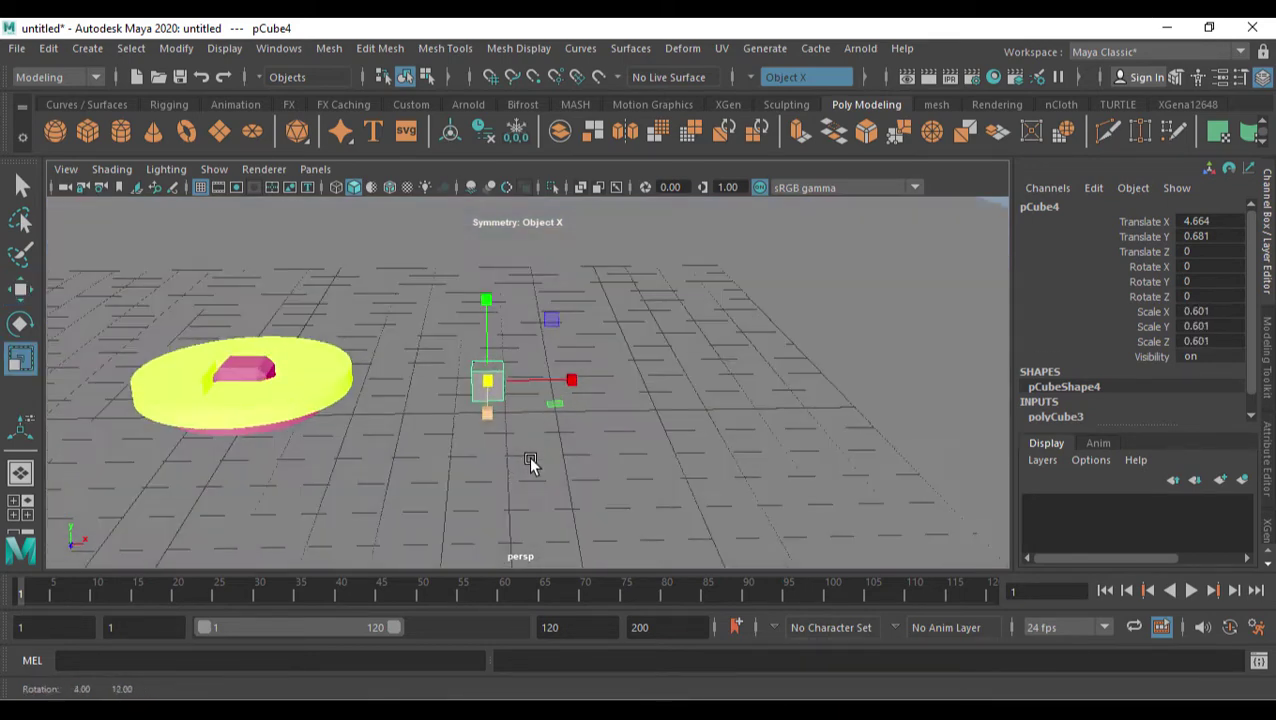
- Bevel all edges of the small cube with a fraction of 0.3 and one segment
click(870, 137)
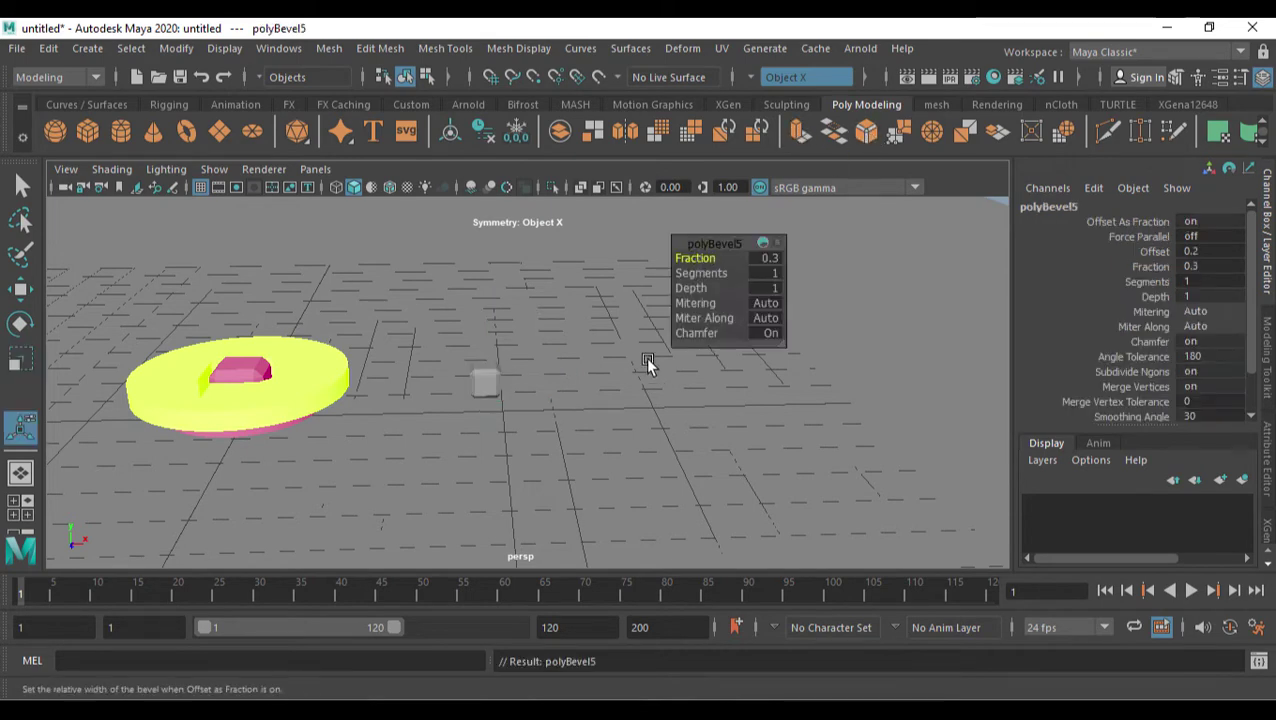
alt+middle_drag(645, 357, 598, 376)
alt+middle_drag(504, 362, 598, 378)
drag(735, 248, 934, 248)
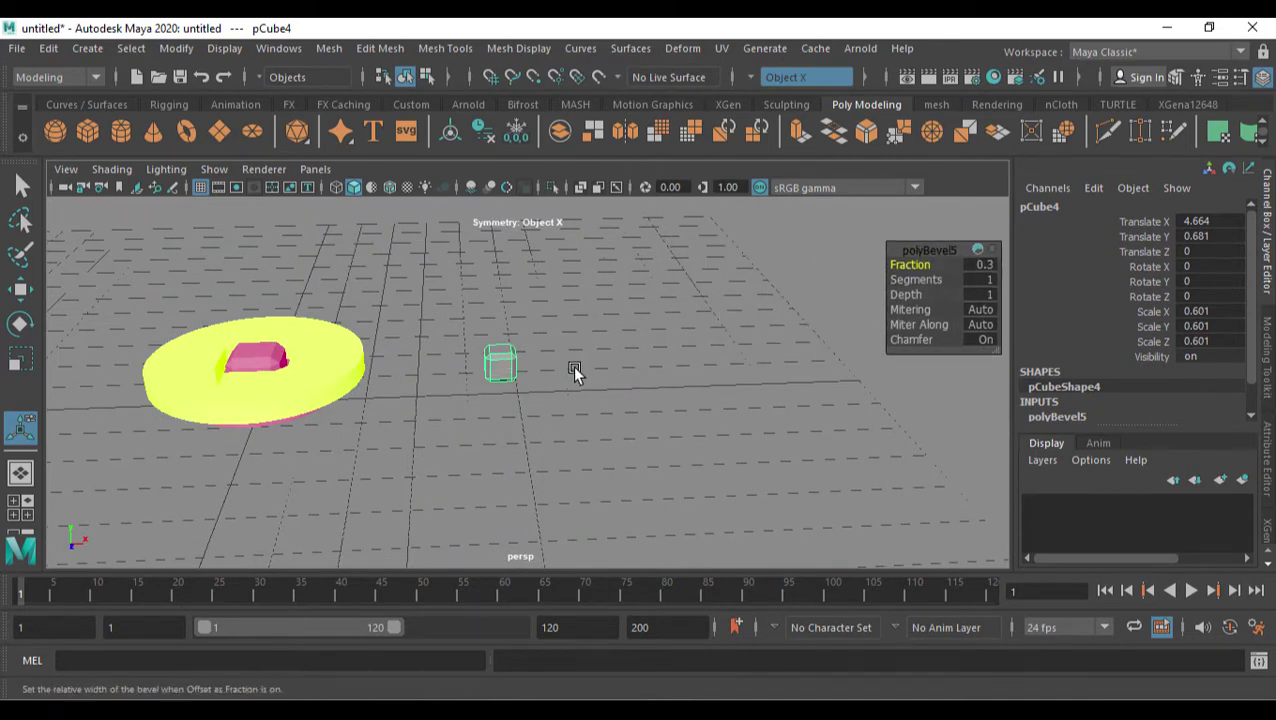
- Switch to the FX menu set and create a MASH network from the beveled cube
click(69, 79)
click(50, 152)
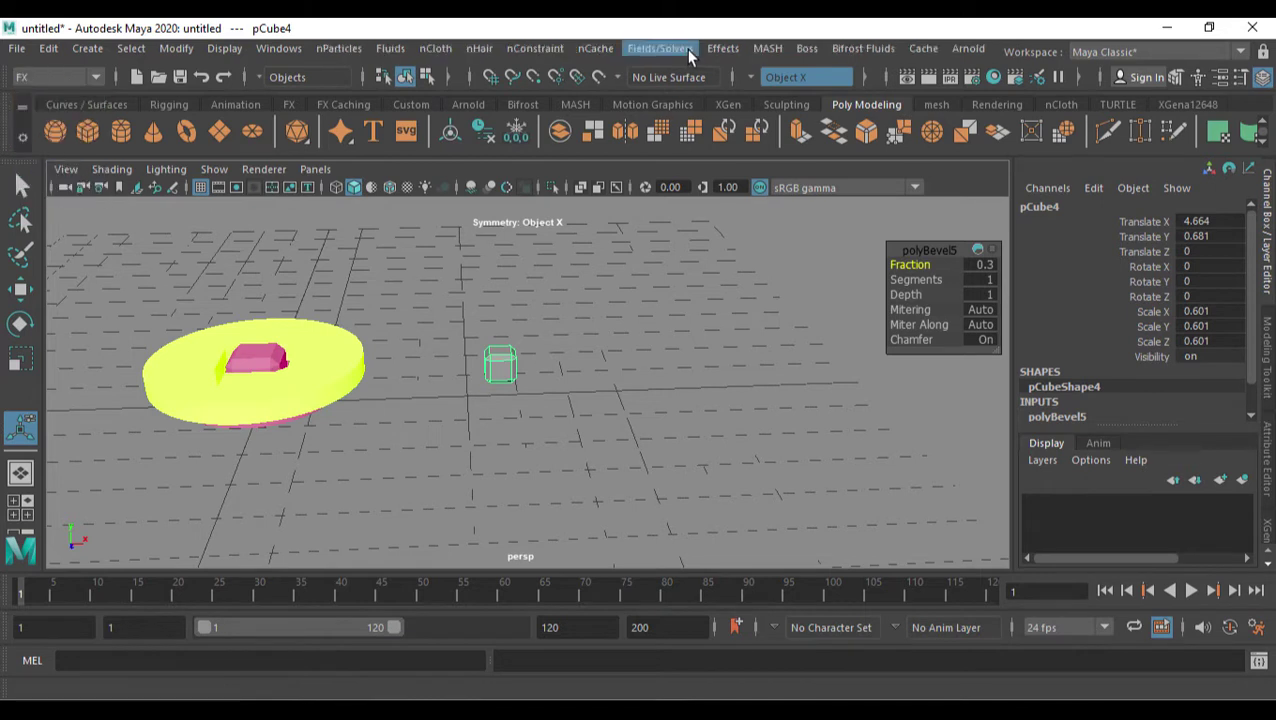
click(767, 48)
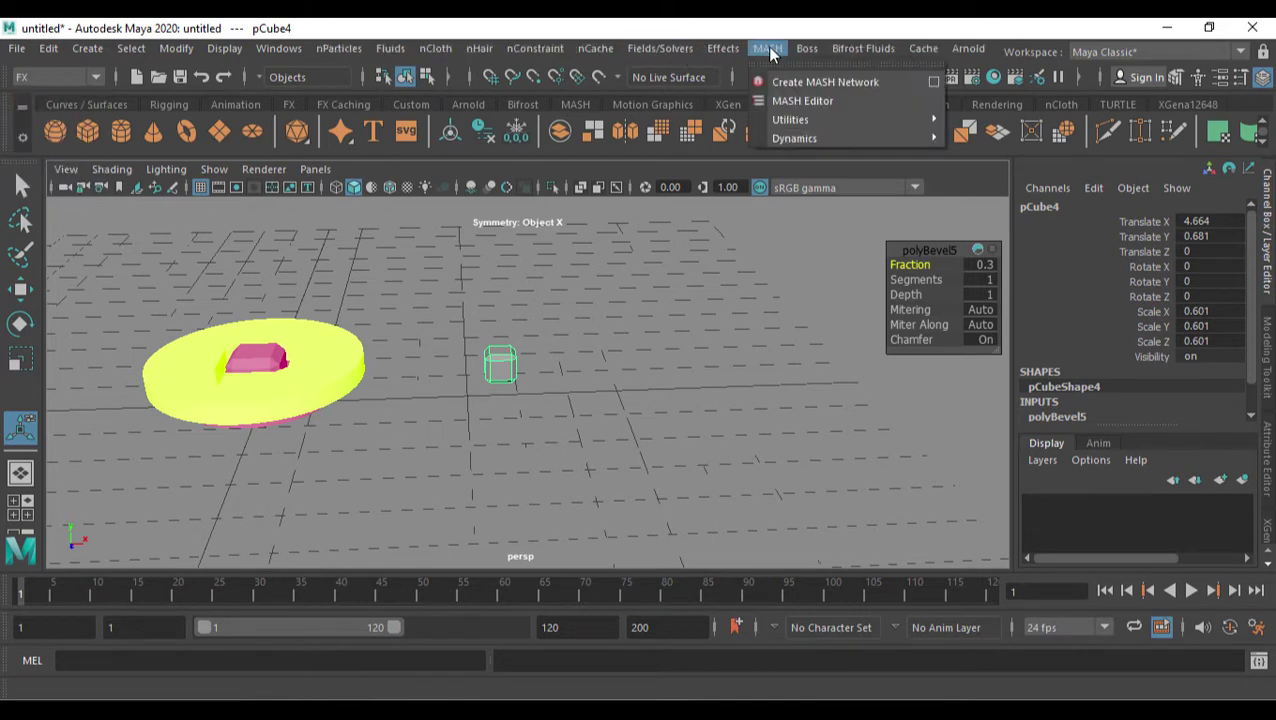
click(817, 83)
scroll(681, 353, down, 3)
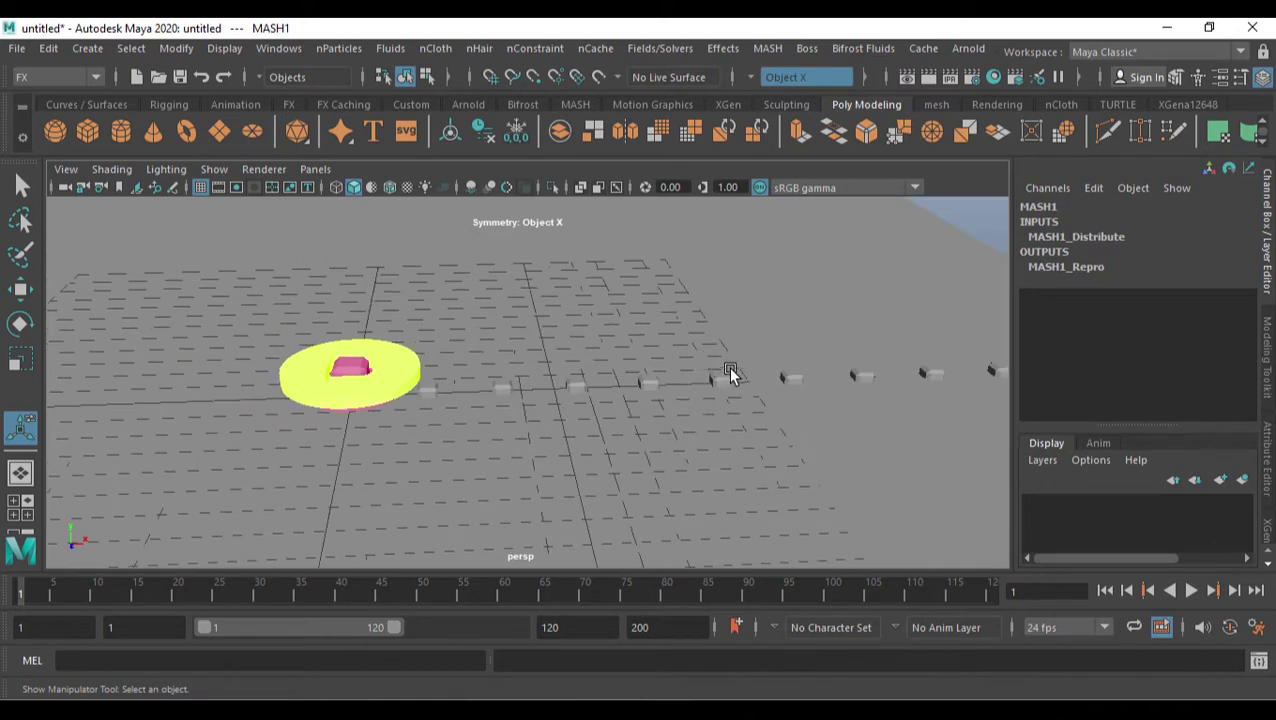
- Examine the pink center block and yellow disc against the row of replicated cubes from several angles
alt+drag(729, 370, 661, 321)
alt+drag(672, 393, 316, 340)
click(316, 340)
key(ctrl+b)
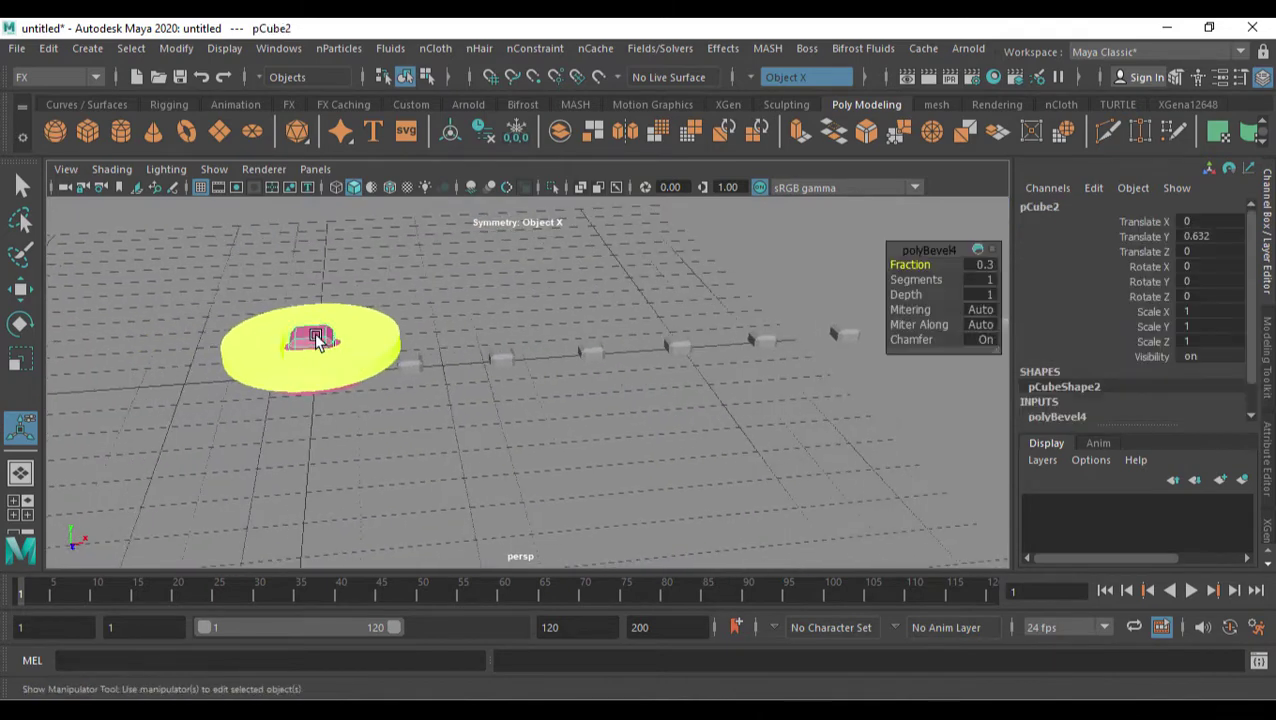
shift+click(387, 336)
alt+drag(468, 365, 473, 326)
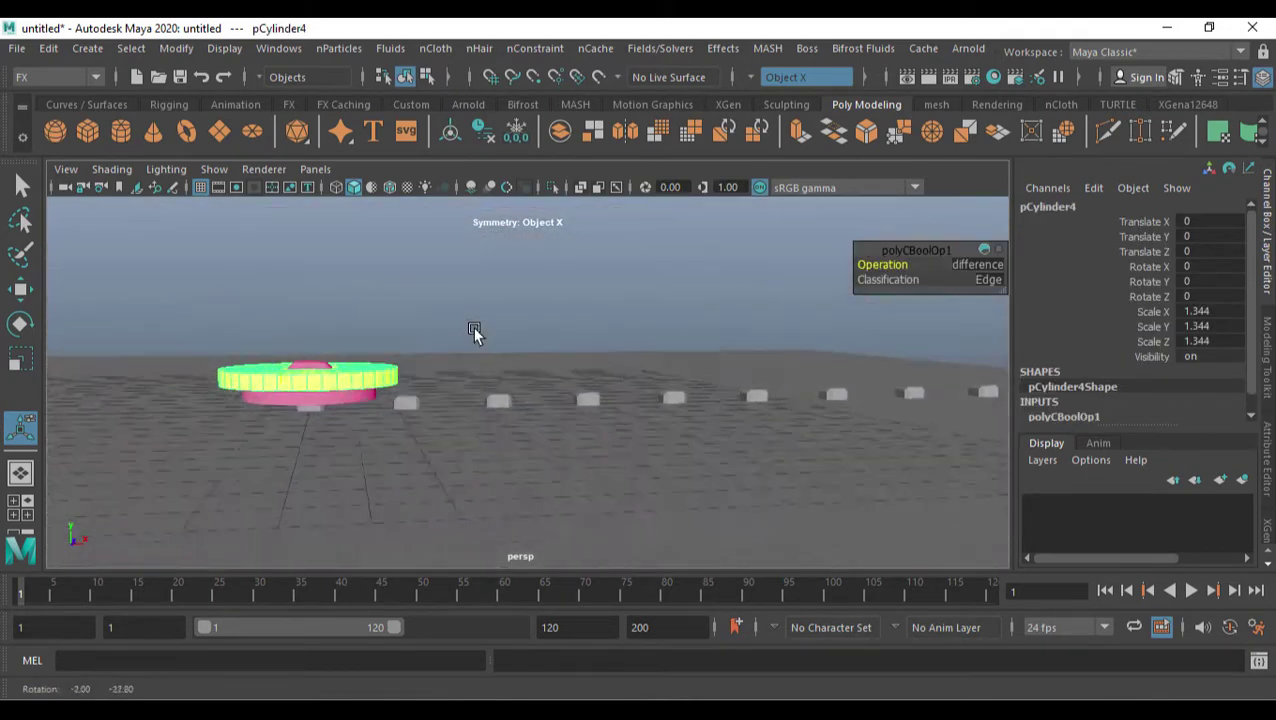
click(335, 399)
click(385, 372)
alt+drag(385, 372, 441, 413)
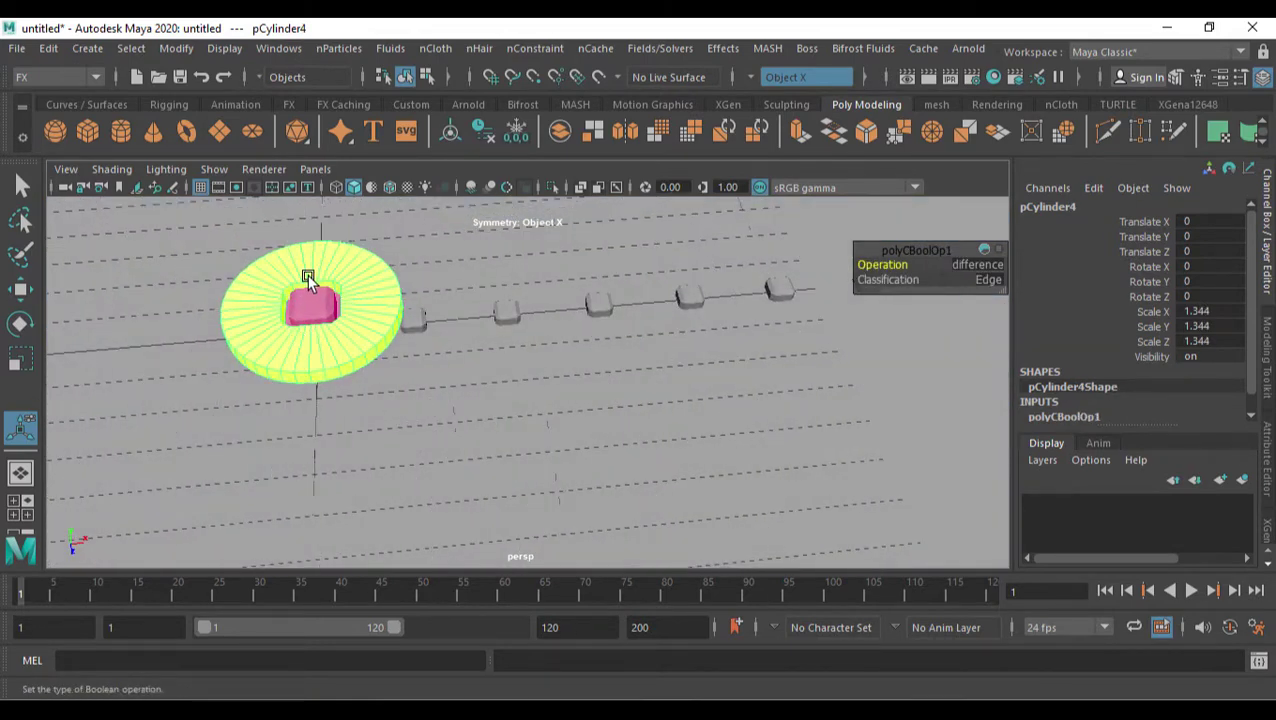
- Select the replicated cube row and show the MASH1 waiter's attributes, down to the Transform node among the available nodes
click(598, 305)
alt+drag(598, 305, 416, 373)
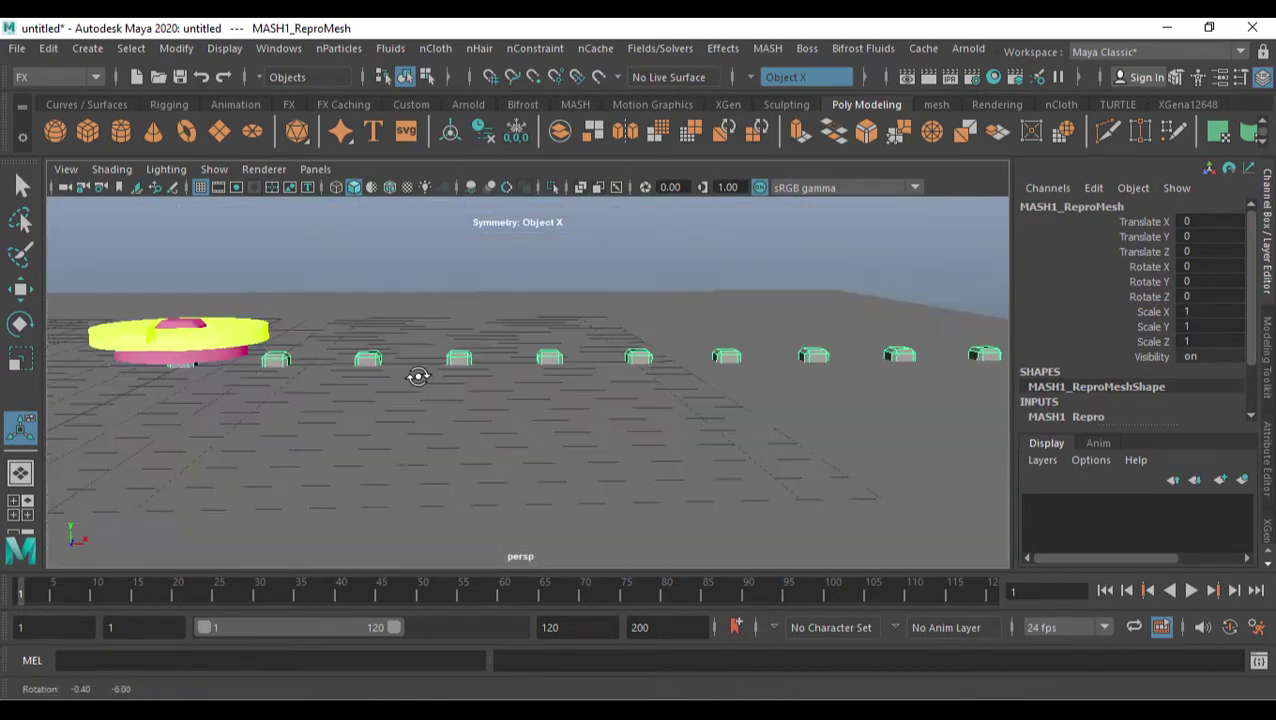
alt+drag(530, 372, 498, 399)
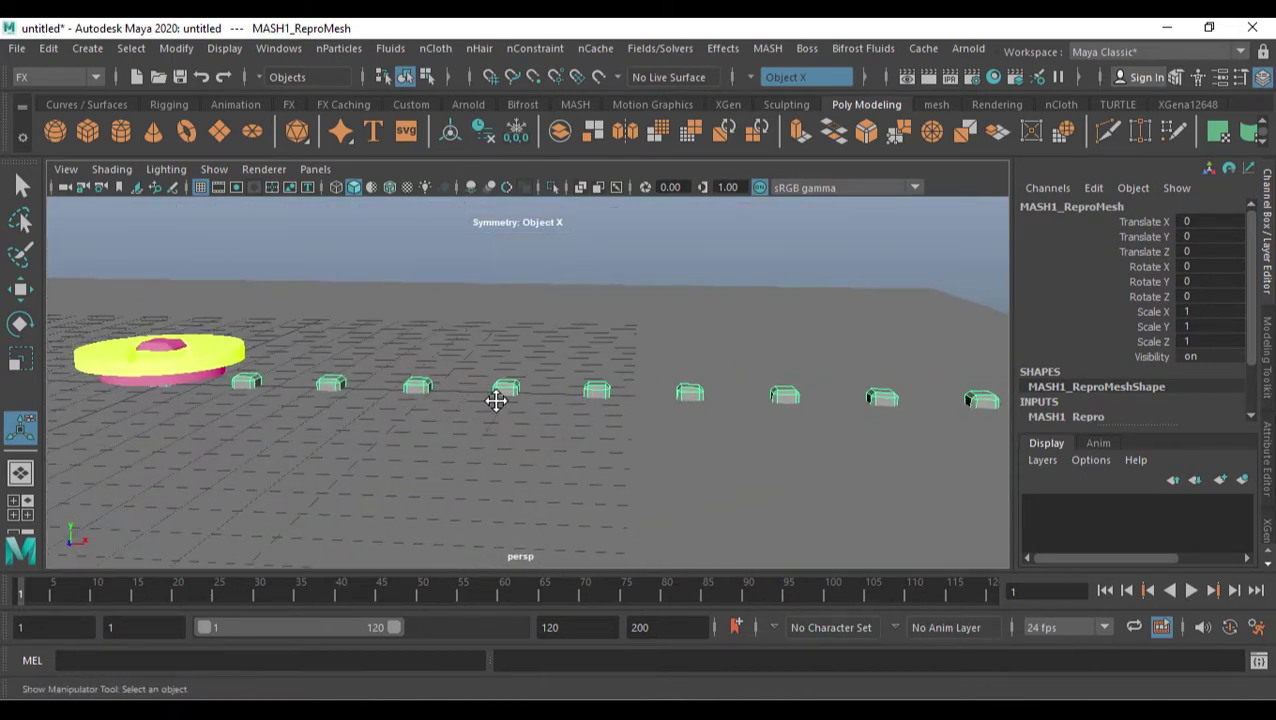
click(1268, 470)
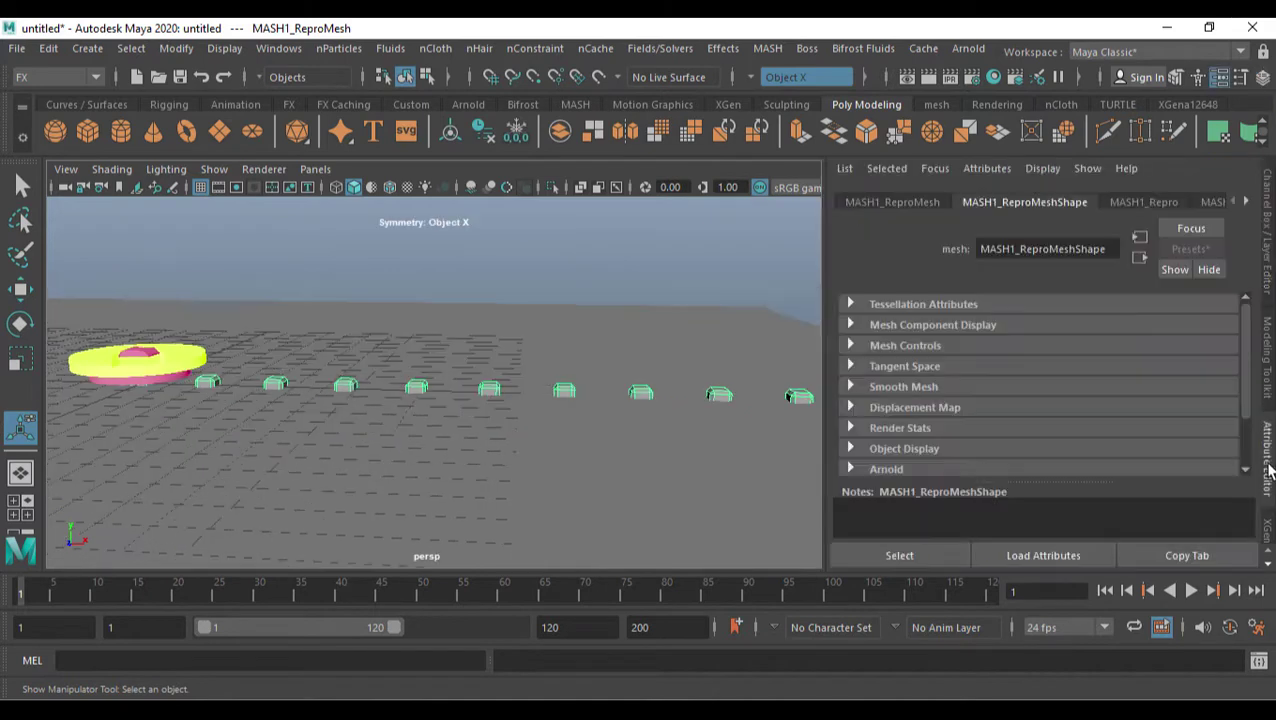
click(1206, 203)
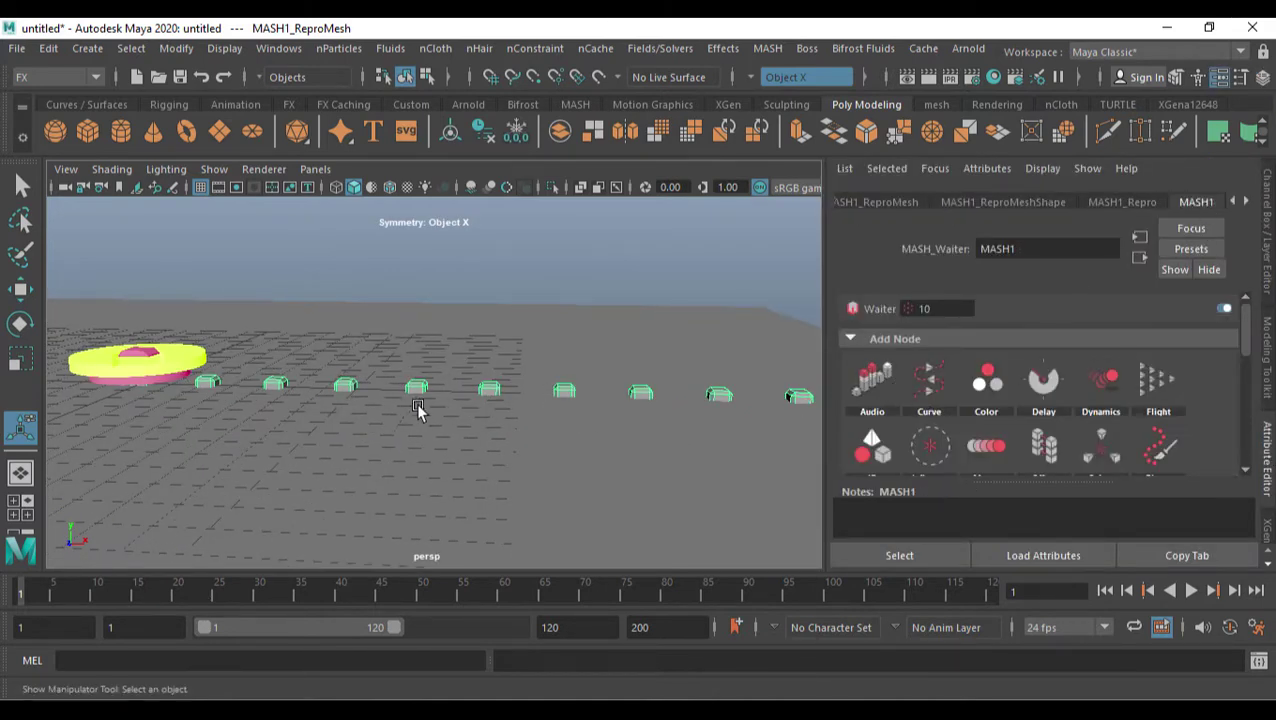
alt+middle_drag(419, 410, 538, 416)
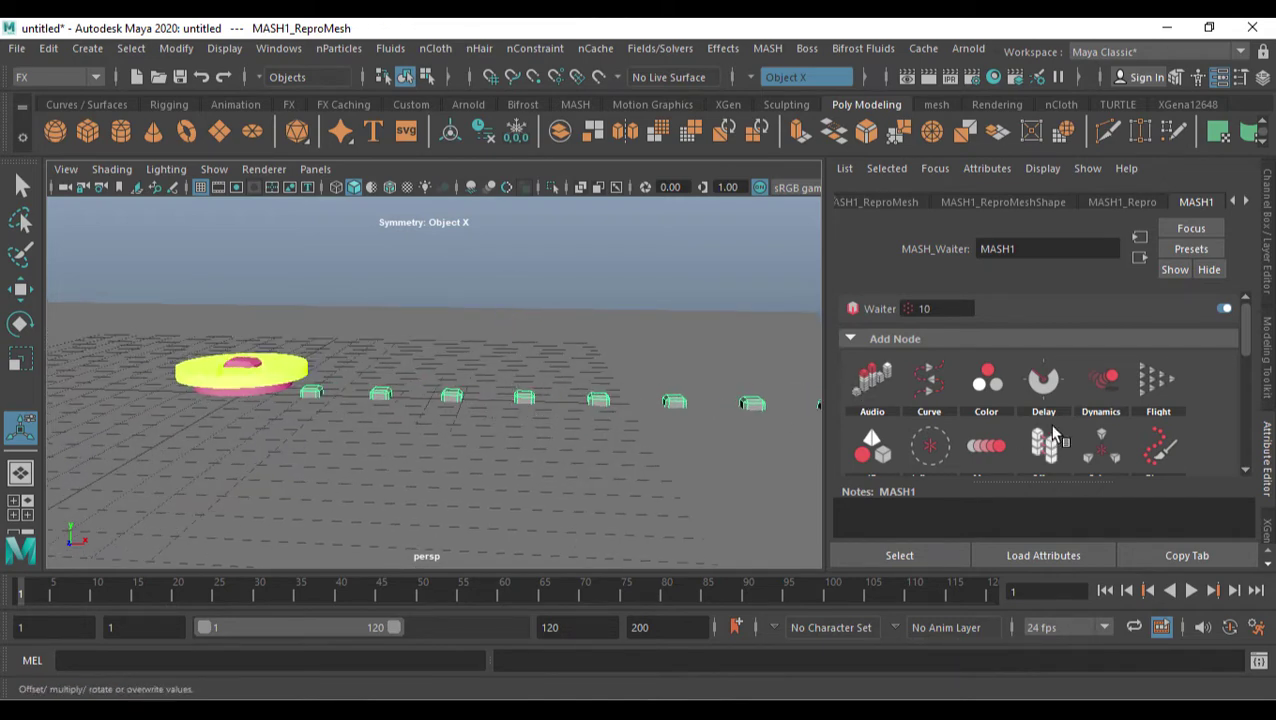
scroll(1070, 408, down, 5)
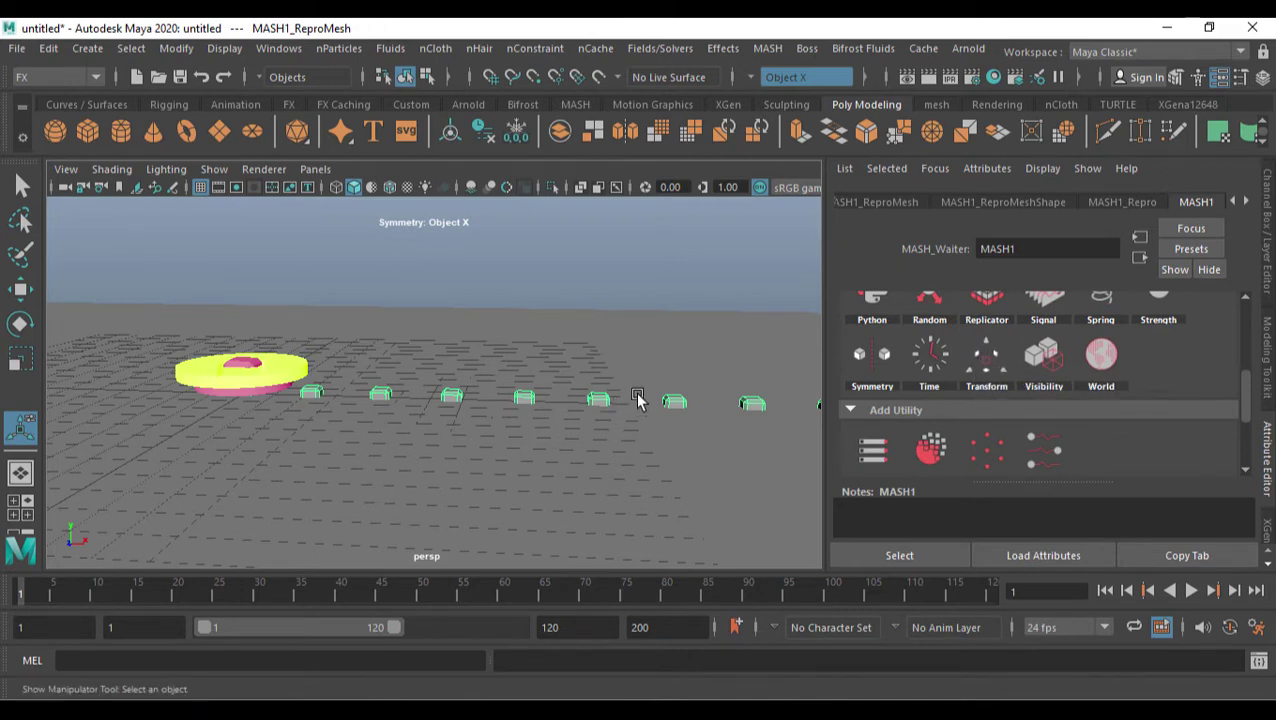
- Try to raise the replicated cube mesh directly with the Move tool, and undo the move
key(w)
alt+drag(644, 396, 447, 370)
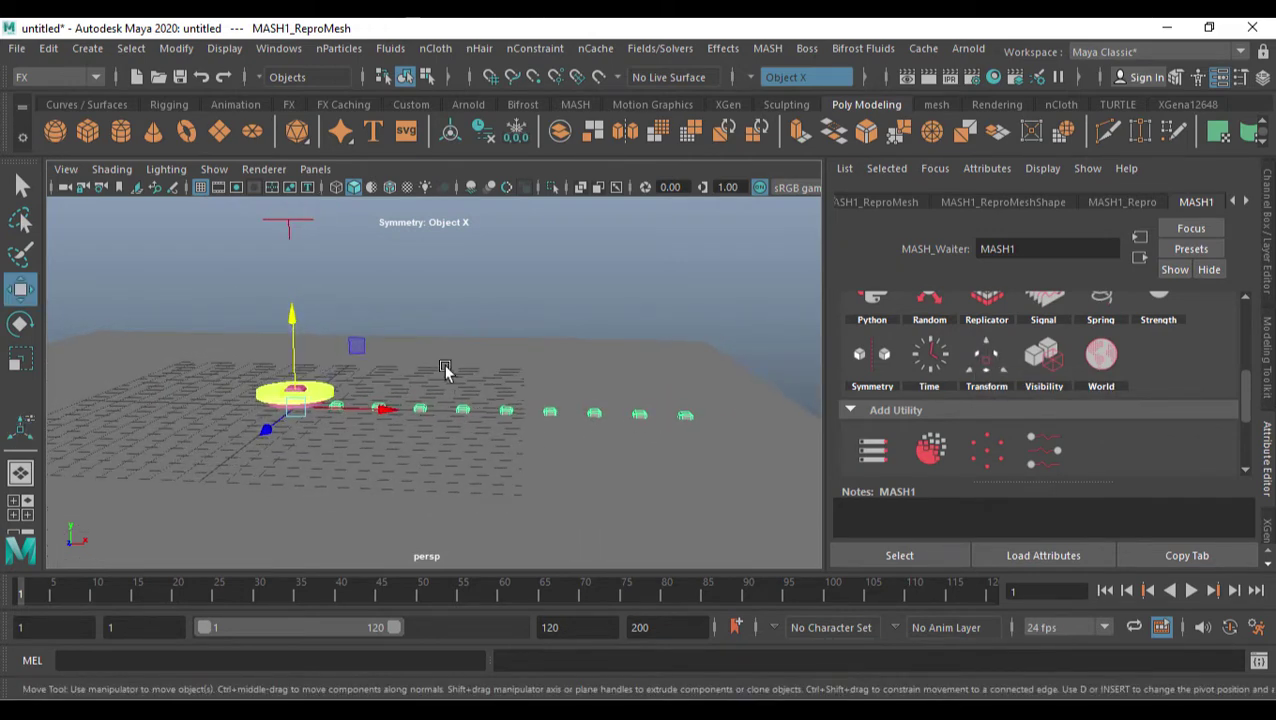
drag(306, 333, 303, 305)
scroll(450, 373, up, 2)
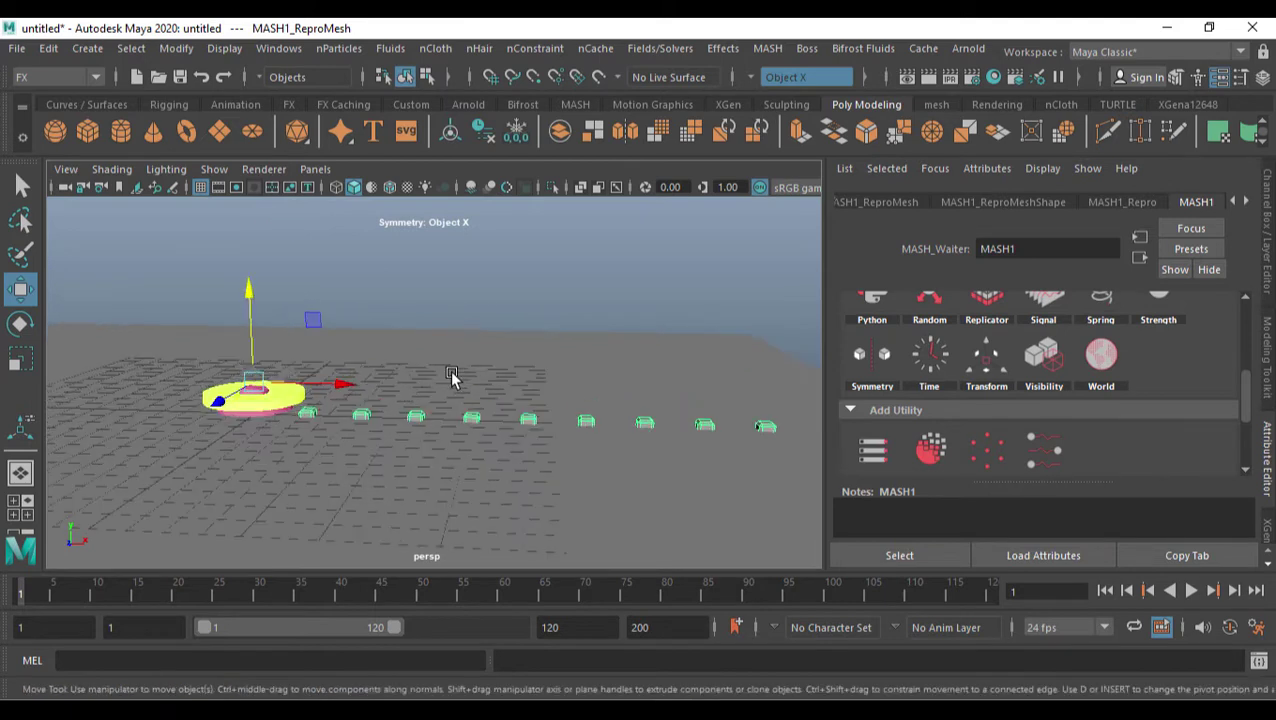
key(ctrl+z)
scroll(480, 416, up, 1)
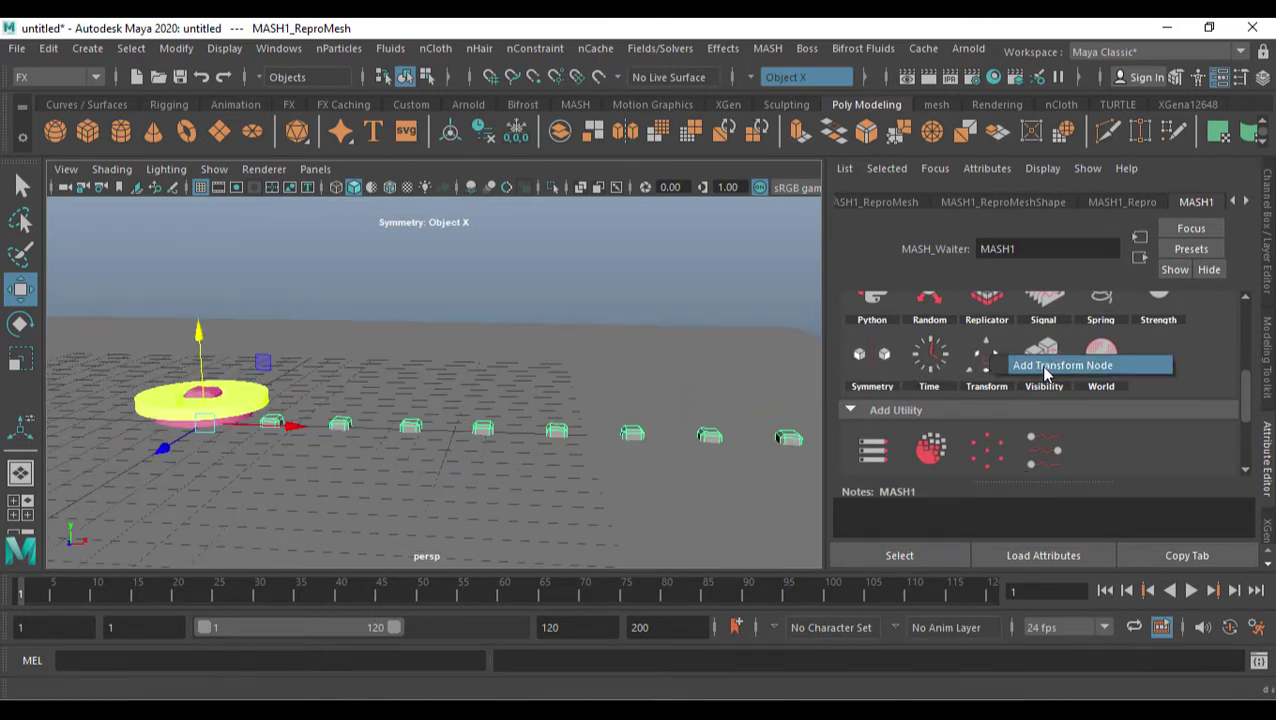
- Add a Transform node to the MASH network and create a controller null for it
click(1043, 368)
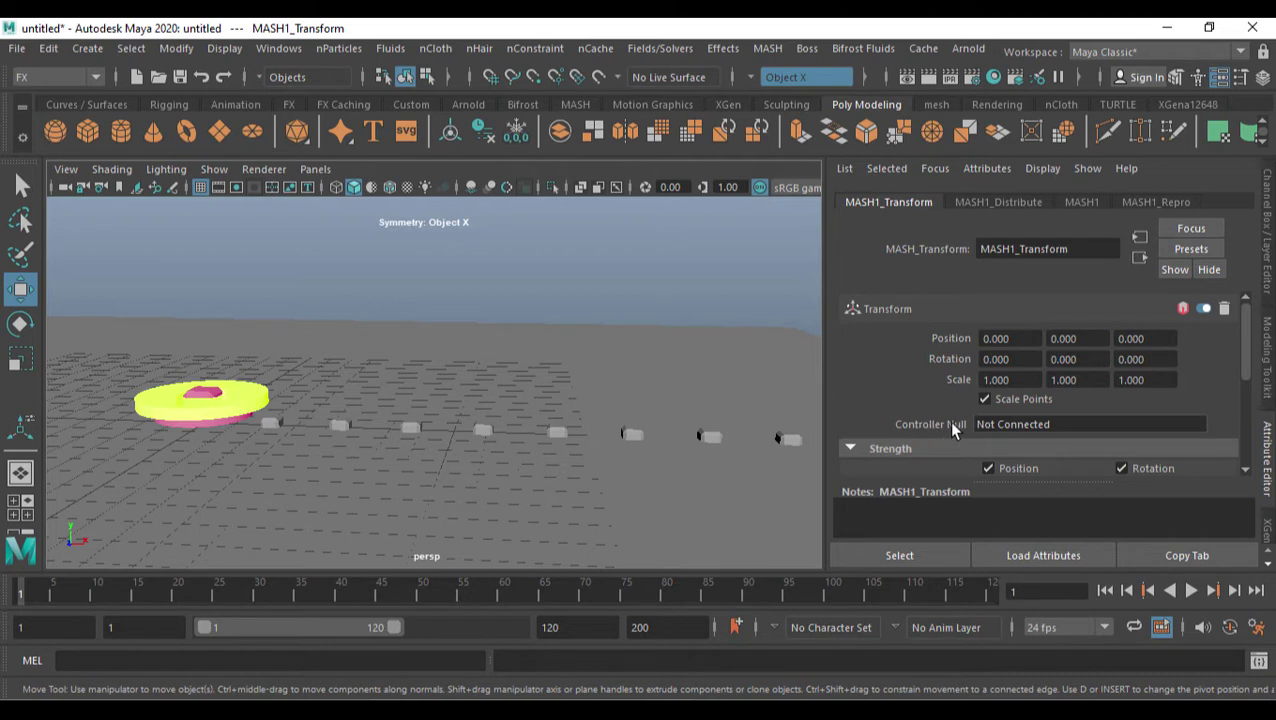
right_click(1058, 428)
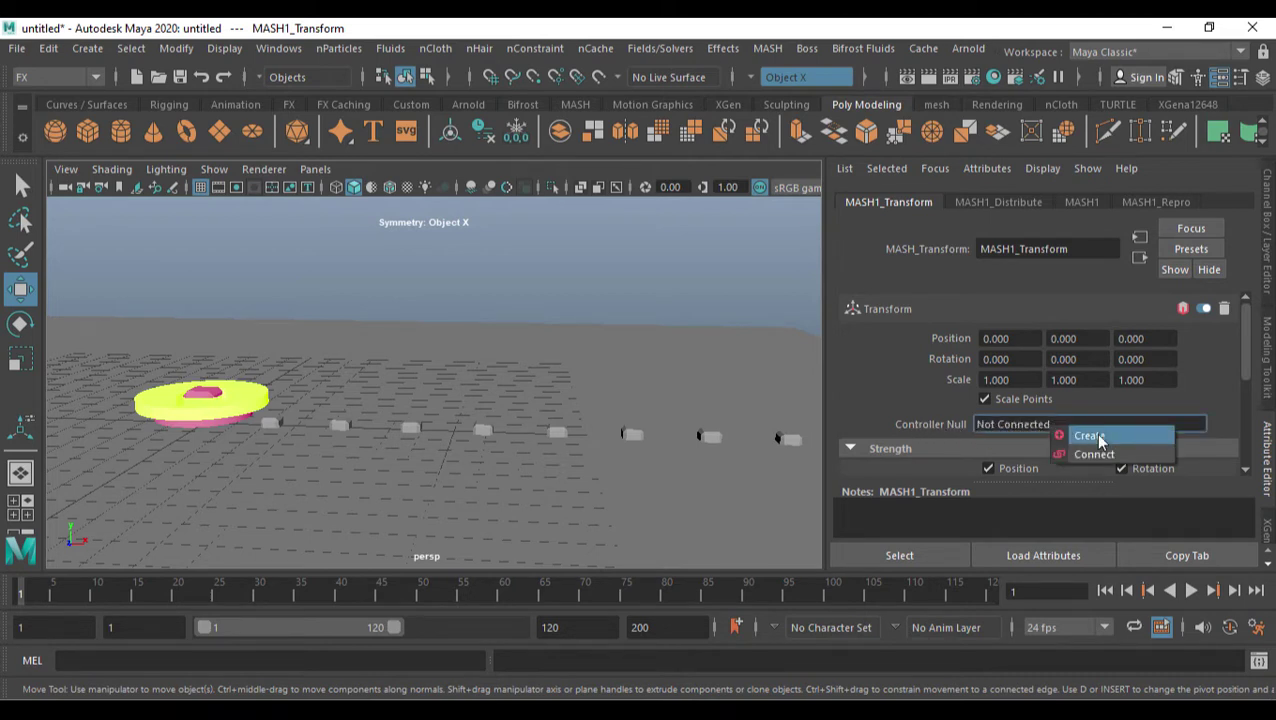
click(1099, 440)
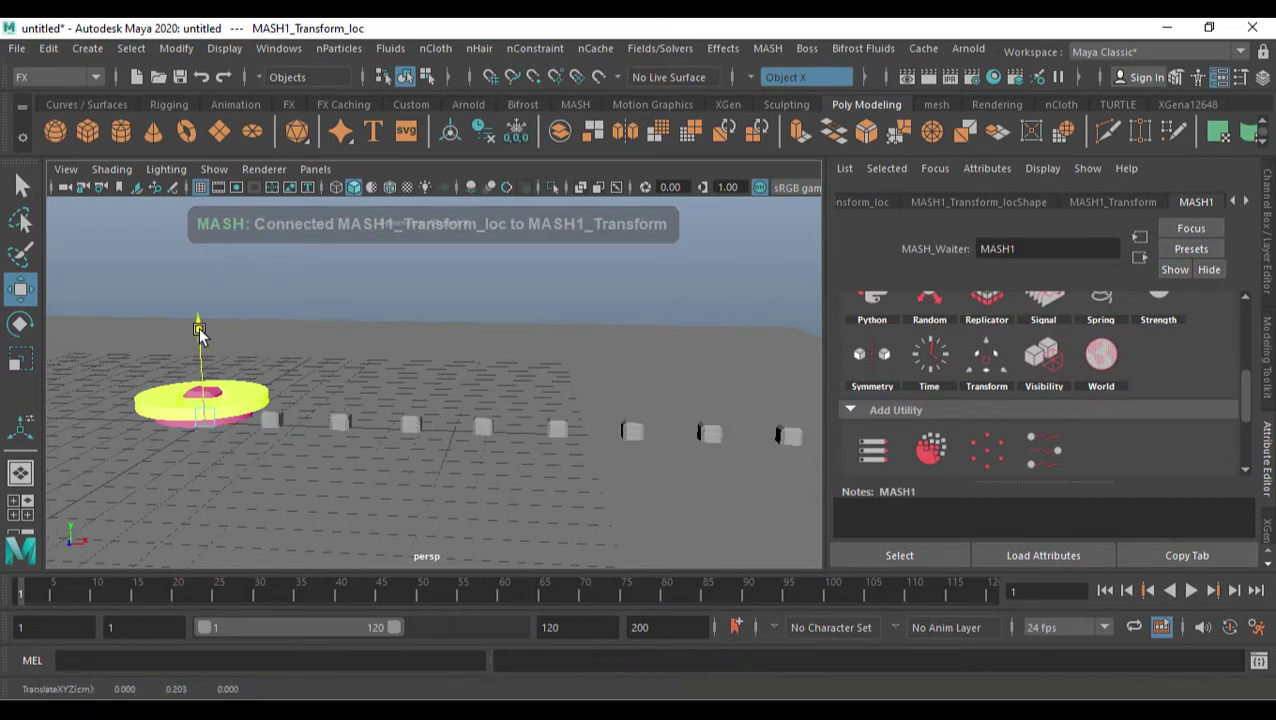
- Raise the cube row with the controller null to about Y 0.784 and shift it slightly along X away from the disc's center
drag(199, 333, 198, 305)
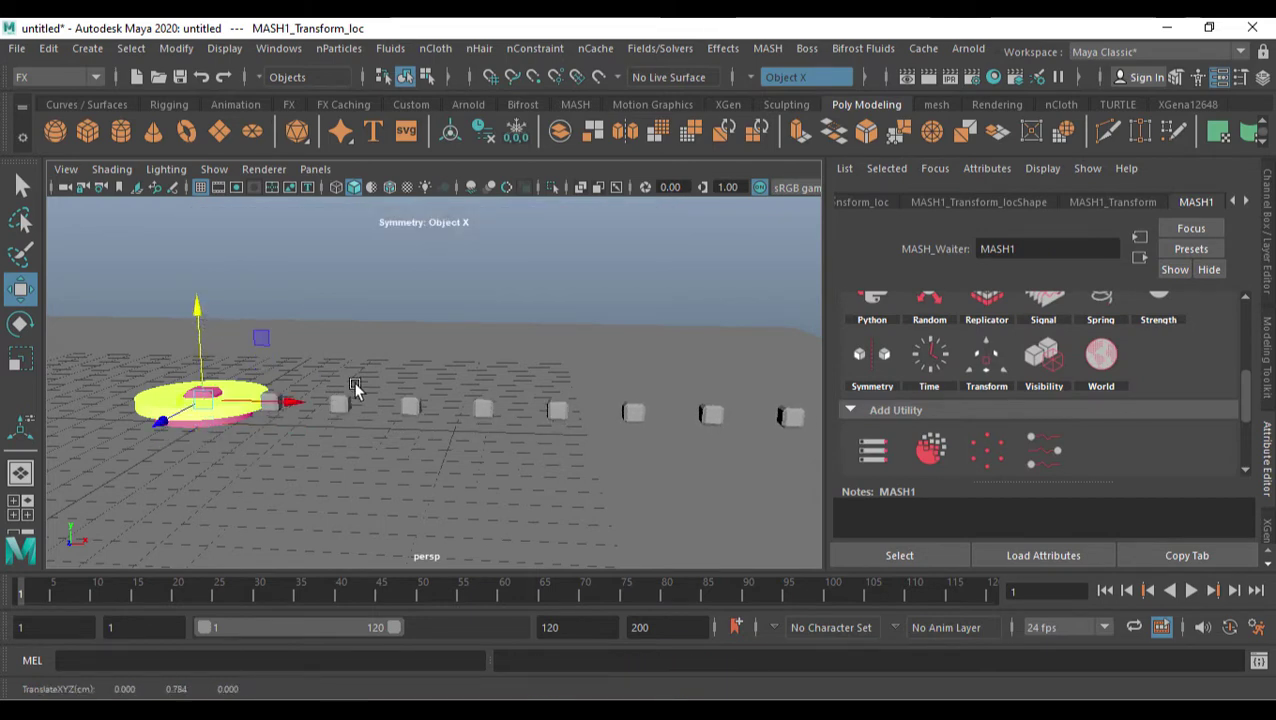
mouse_move(355, 388)
alt+mouse_down()
mouse_move(422, 441)
mouse_move(327, 447)
mouse_move(365, 395)
alt+mouse_up()
drag(370, 386, 399, 381)
alt+drag(510, 418, 535, 424)
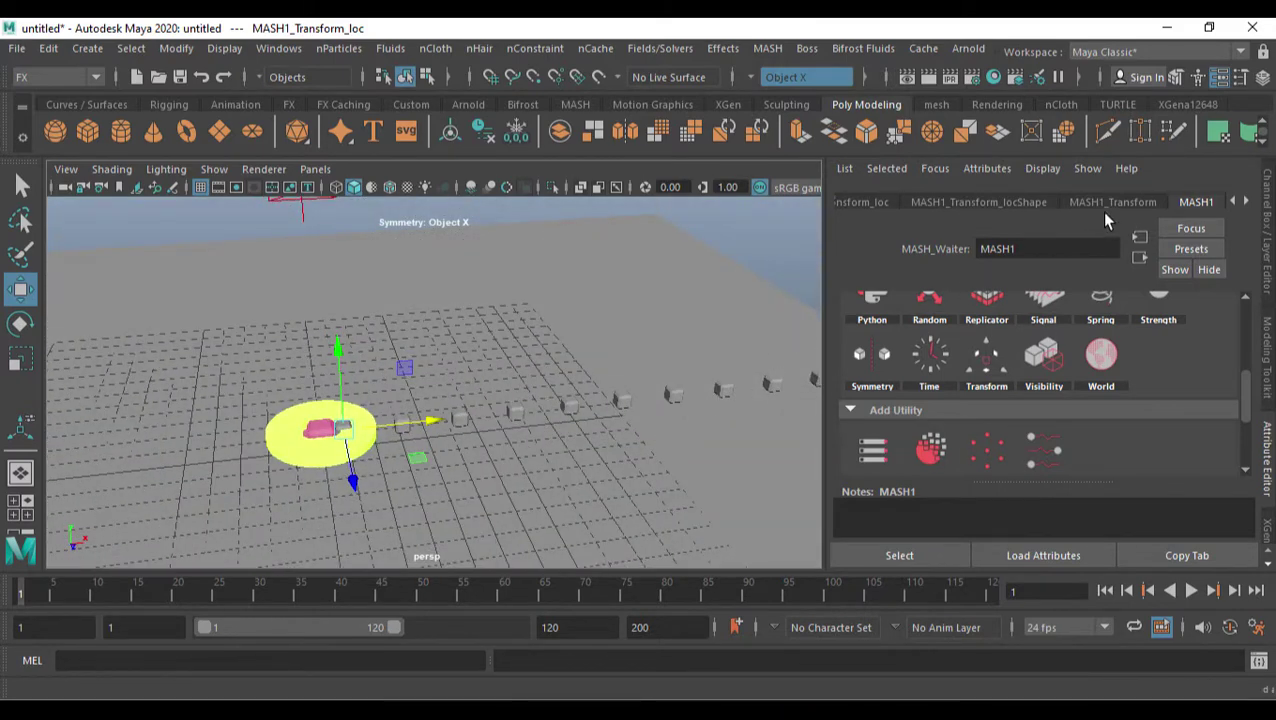
- Select the replicated cube row and set the distribution type of MASH1_Distribute to Radial
click(1240, 202)
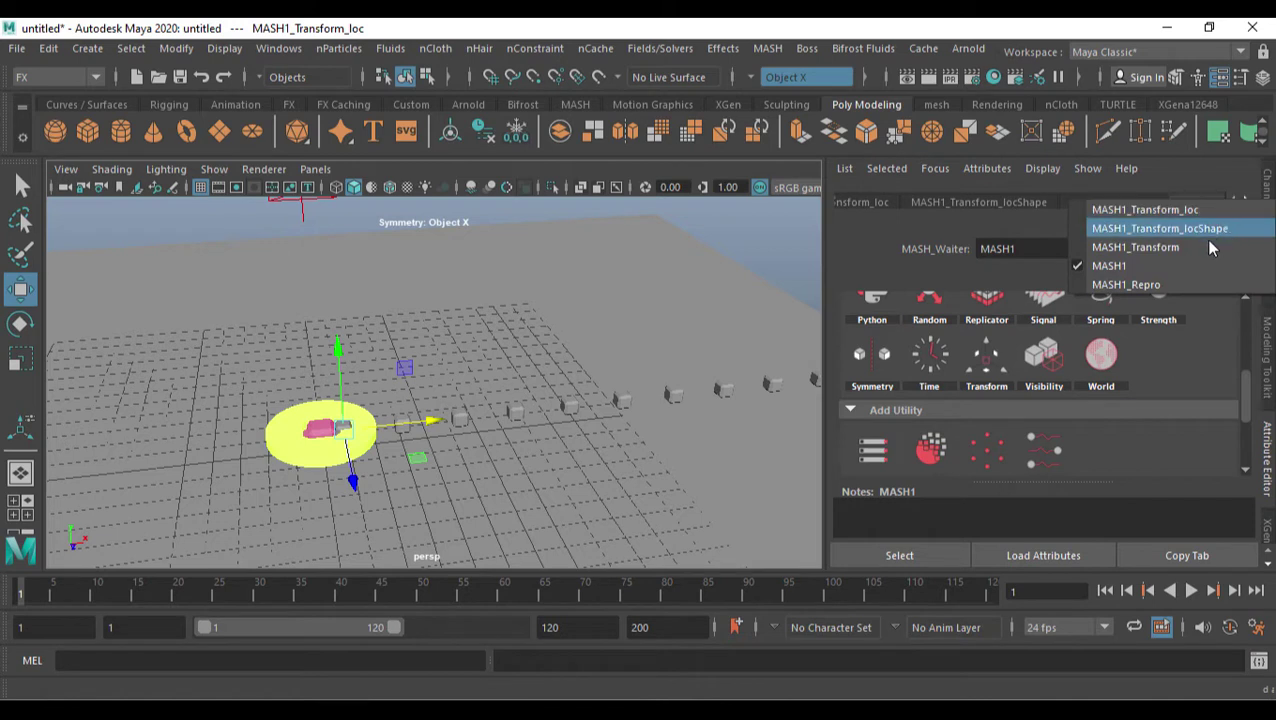
click(1110, 266)
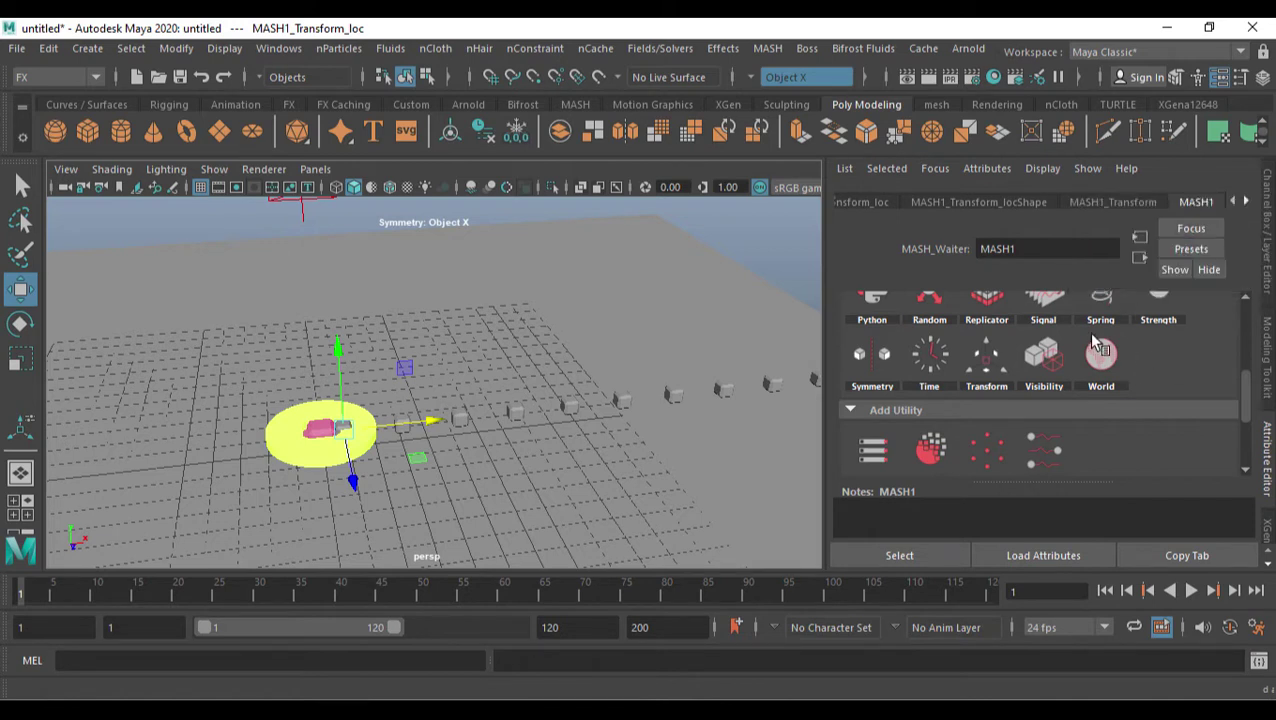
click(515, 412)
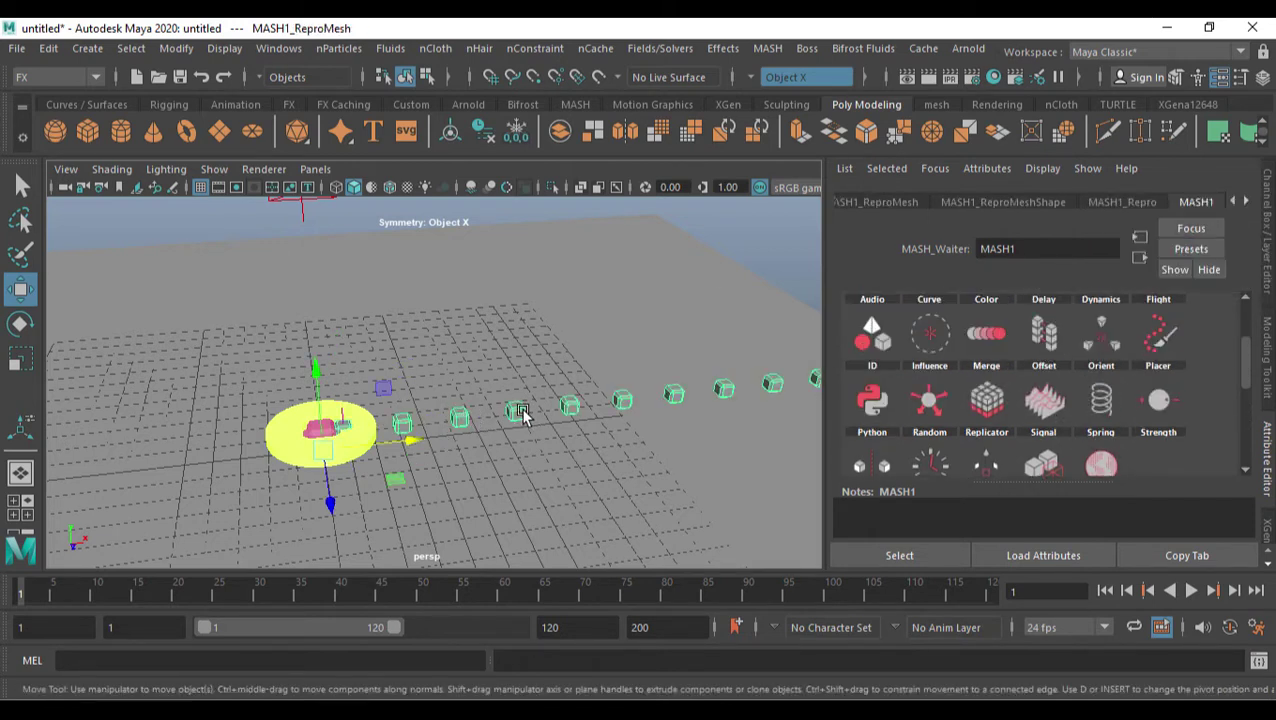
click(1238, 204)
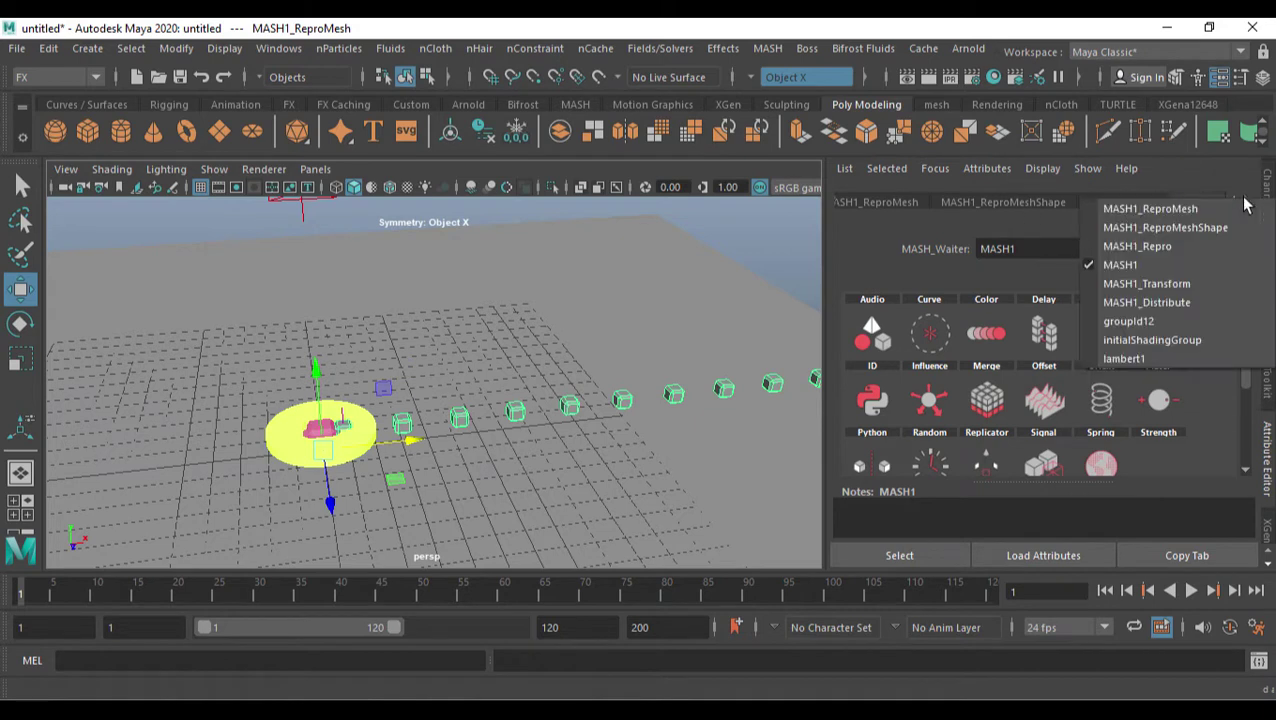
click(1188, 310)
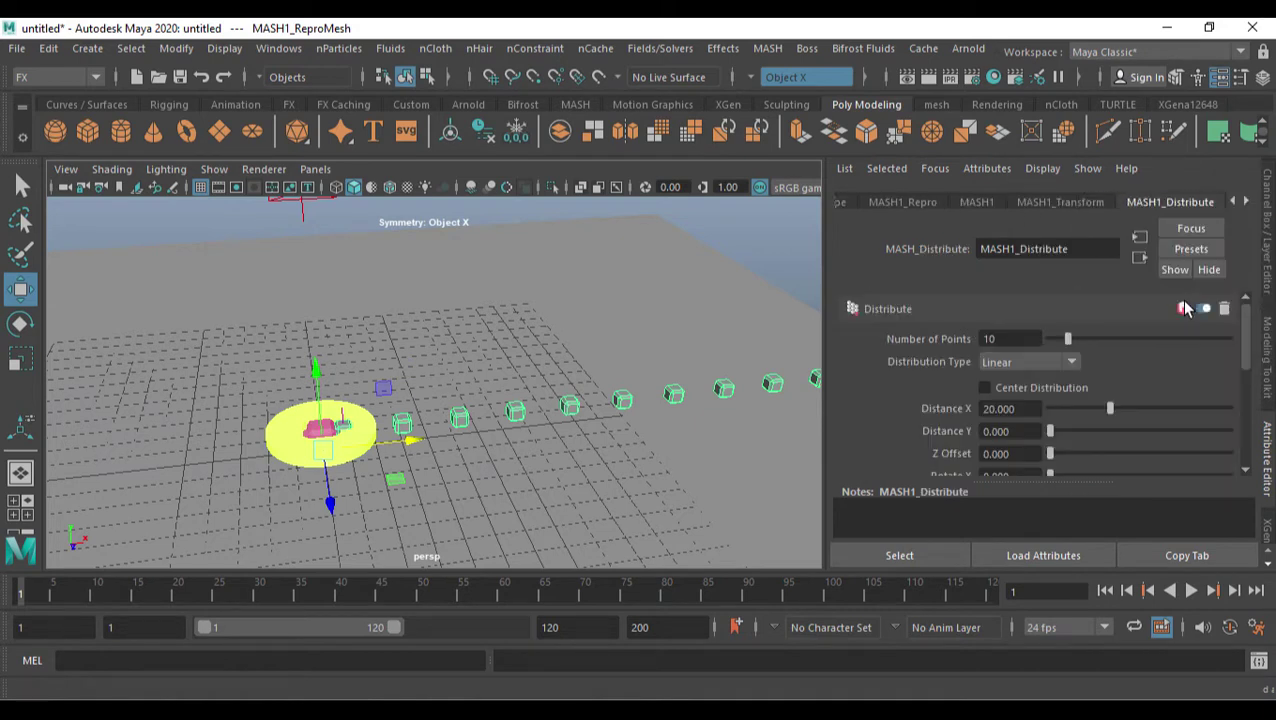
click(1048, 360)
click(997, 400)
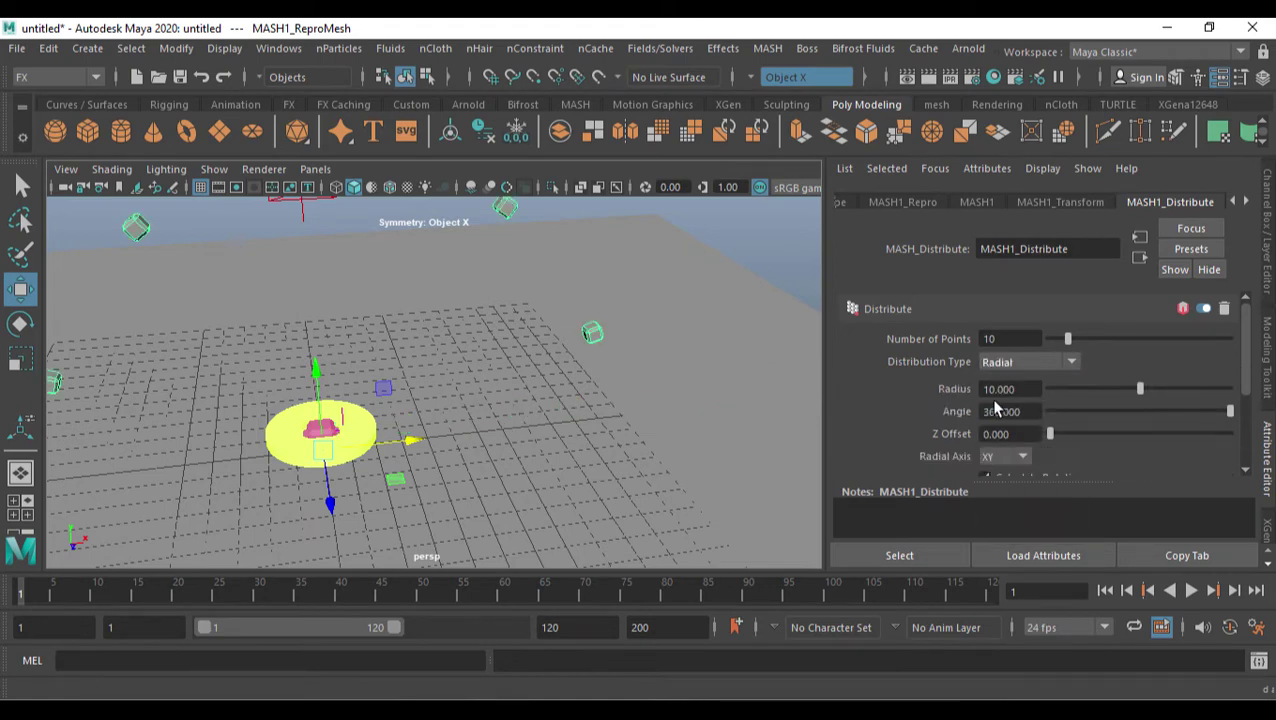
- Reduce the radial distribution's radius to about 3.684
alt+drag(595, 401, 622, 420)
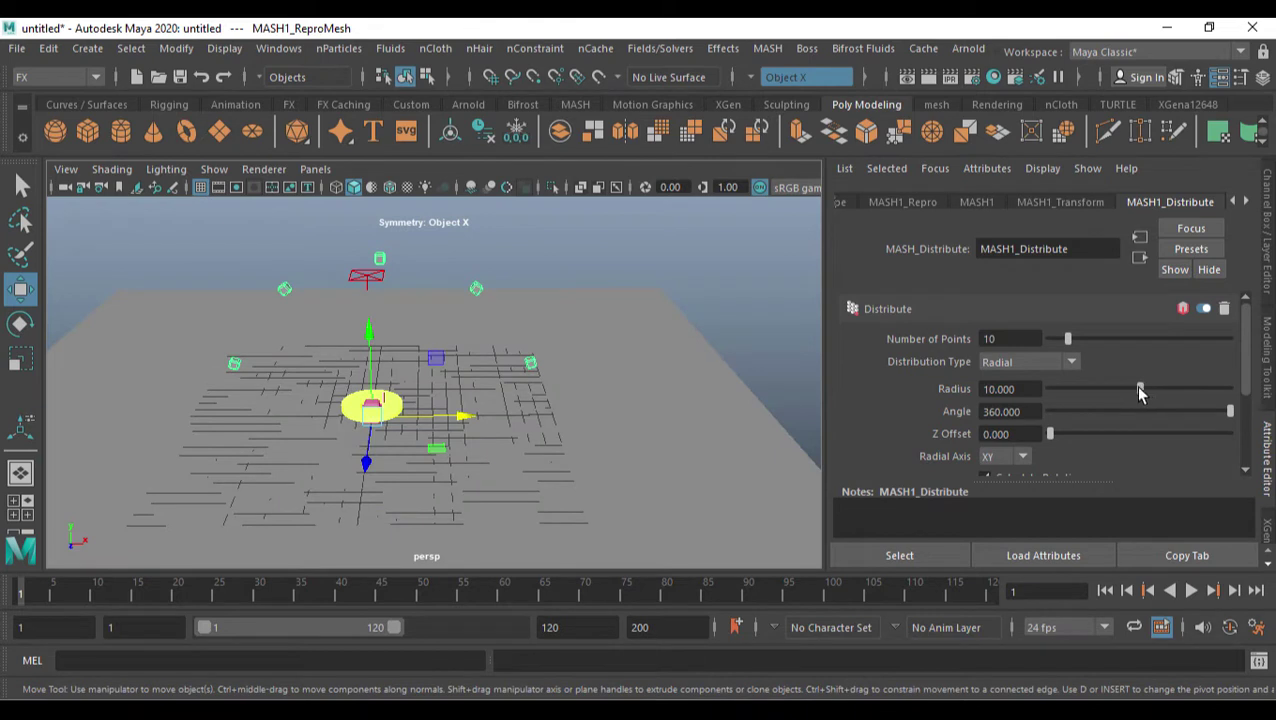
drag(1140, 392, 1082, 392)
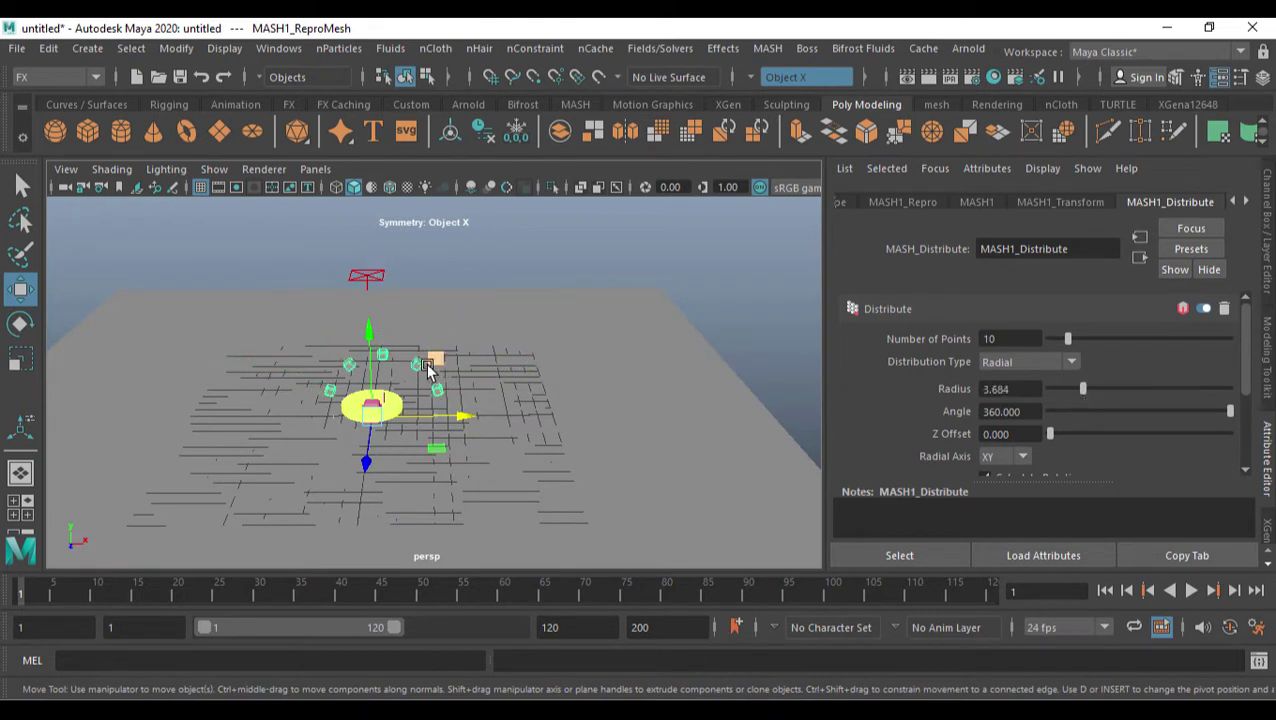
drag(369, 340, 369, 325)
key(ctrl+z)
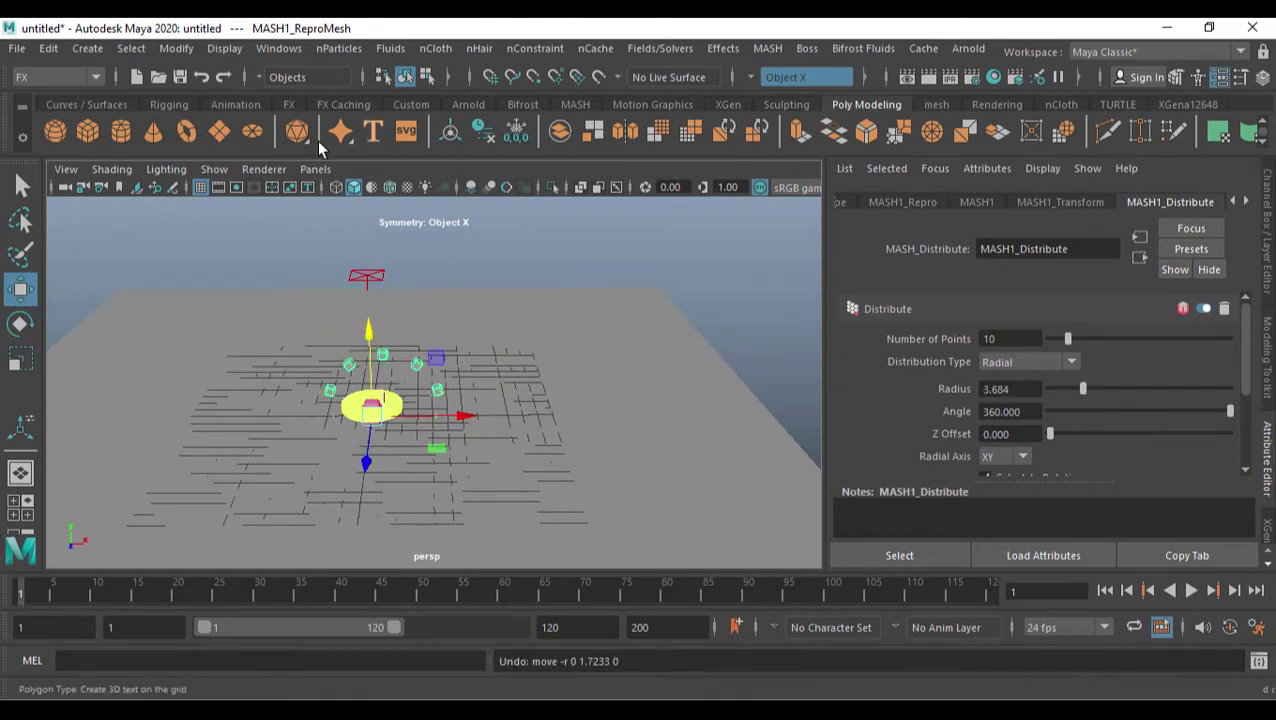
- Open the Outliner, select the MASH1_Transform_loc controller and raise the cube ring above the yellow disc with it
click(286, 50)
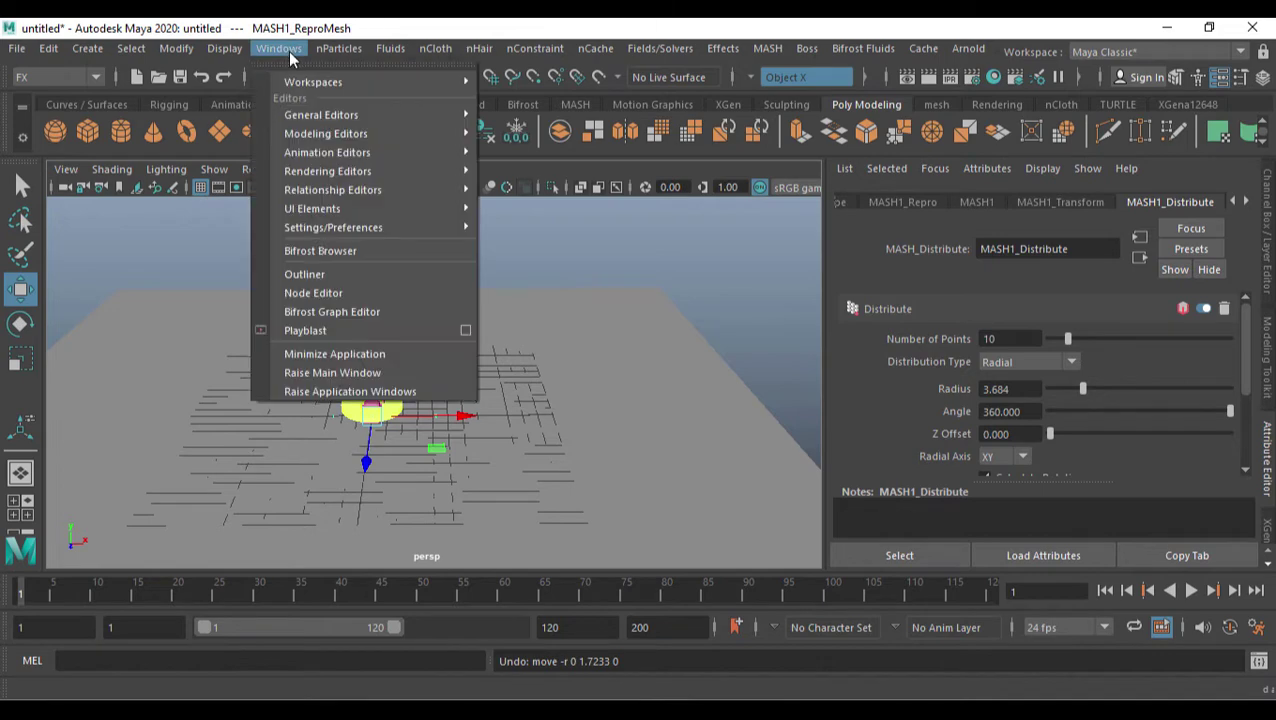
click(306, 273)
scroll(145, 425, down, 1)
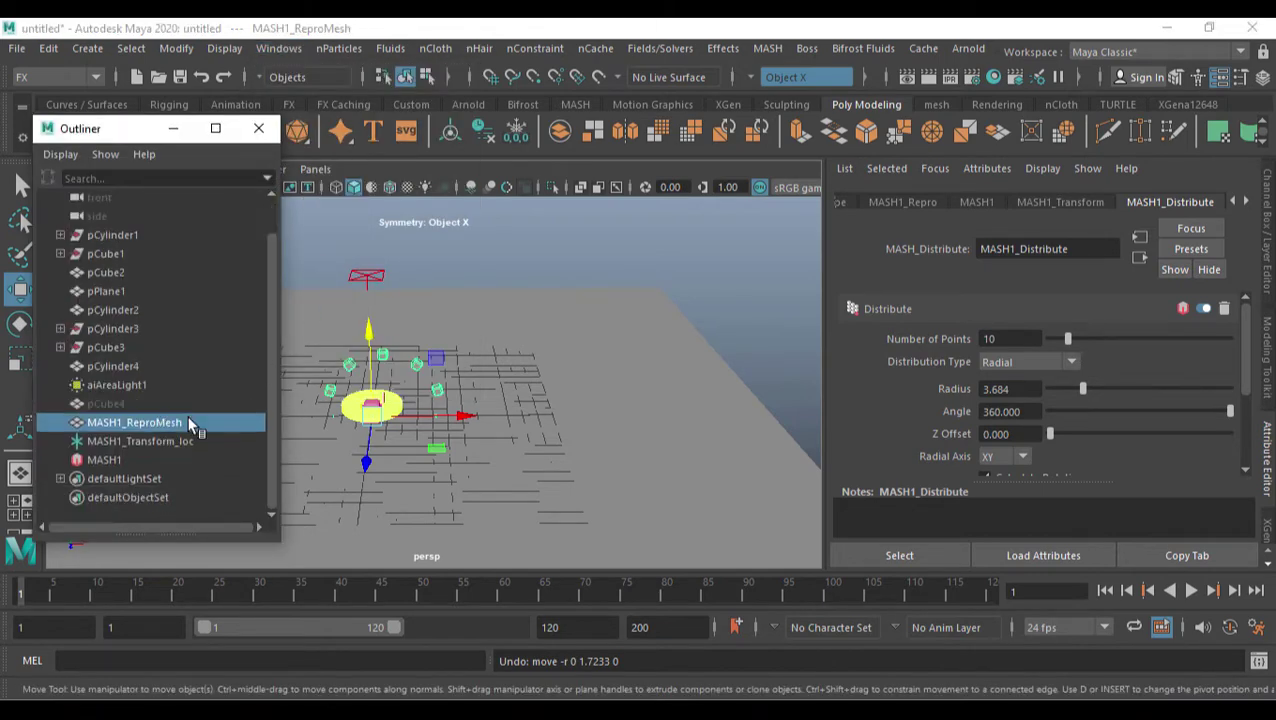
click(160, 441)
drag(382, 319, 381, 262)
key(f)
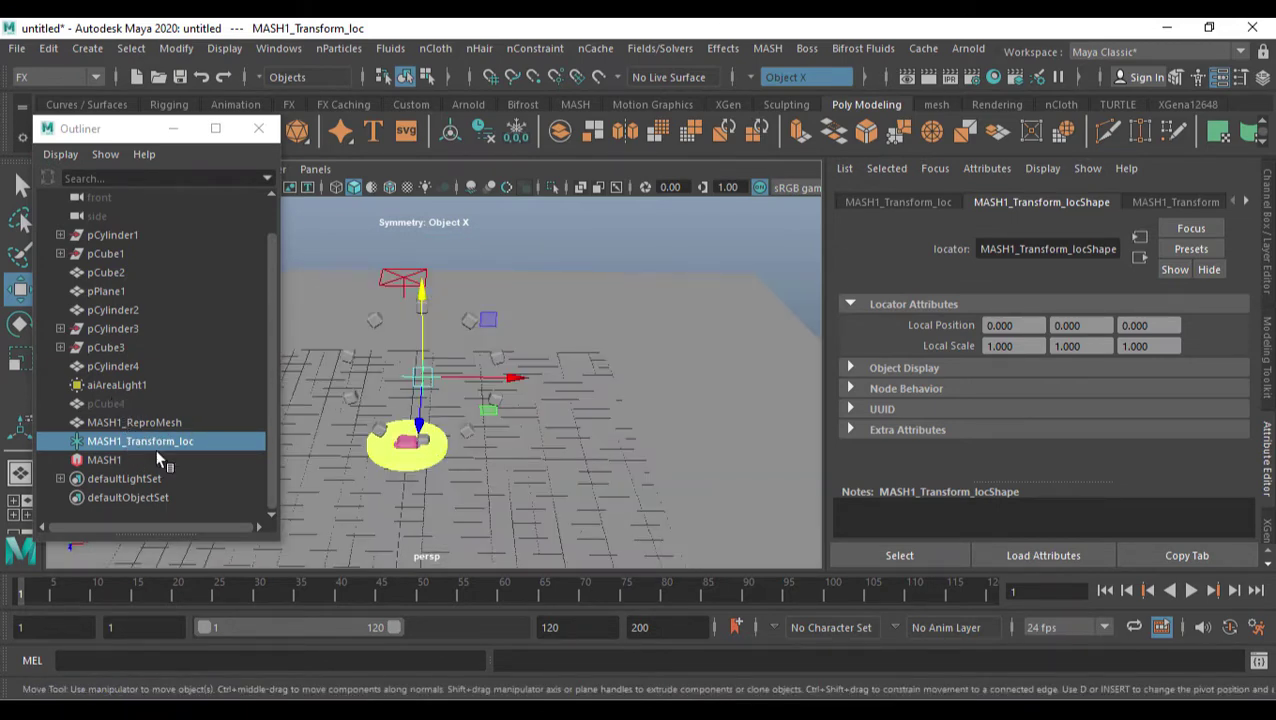
- Change the radial axis of MASH1_Distribute to ZX so the cube ring lies flat
click(113, 460)
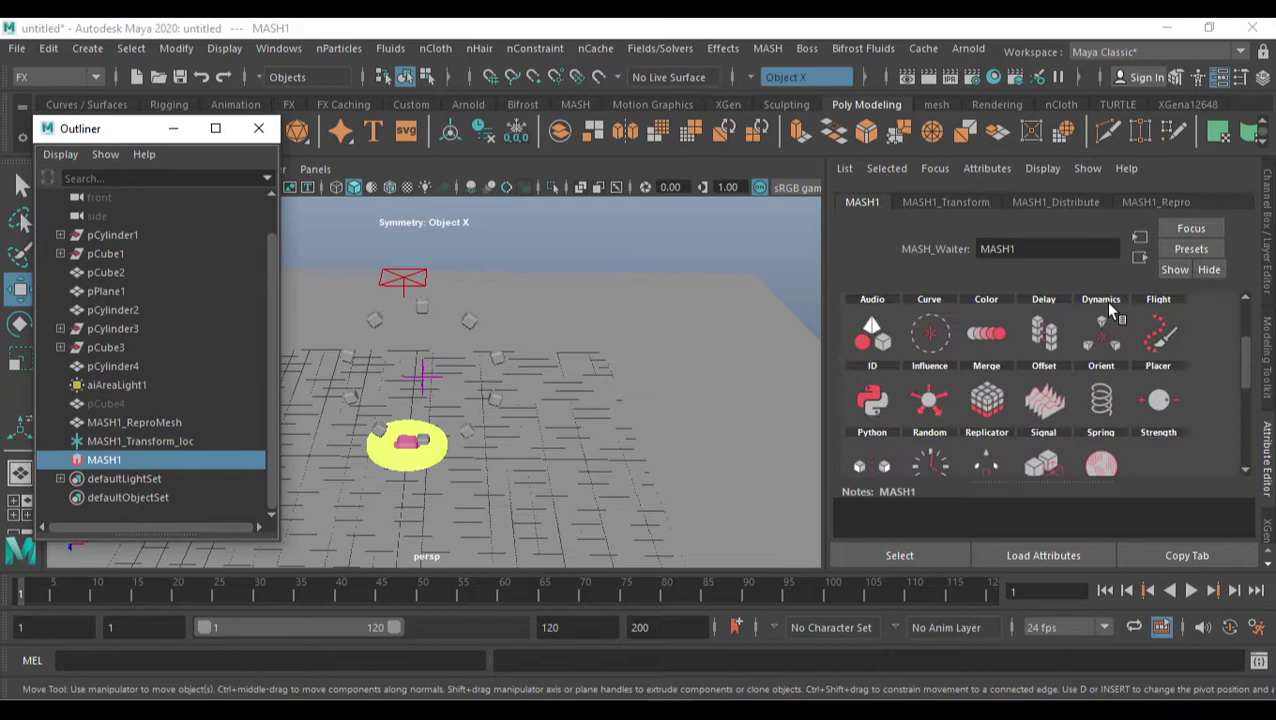
click(1060, 202)
click(1005, 456)
click(986, 495)
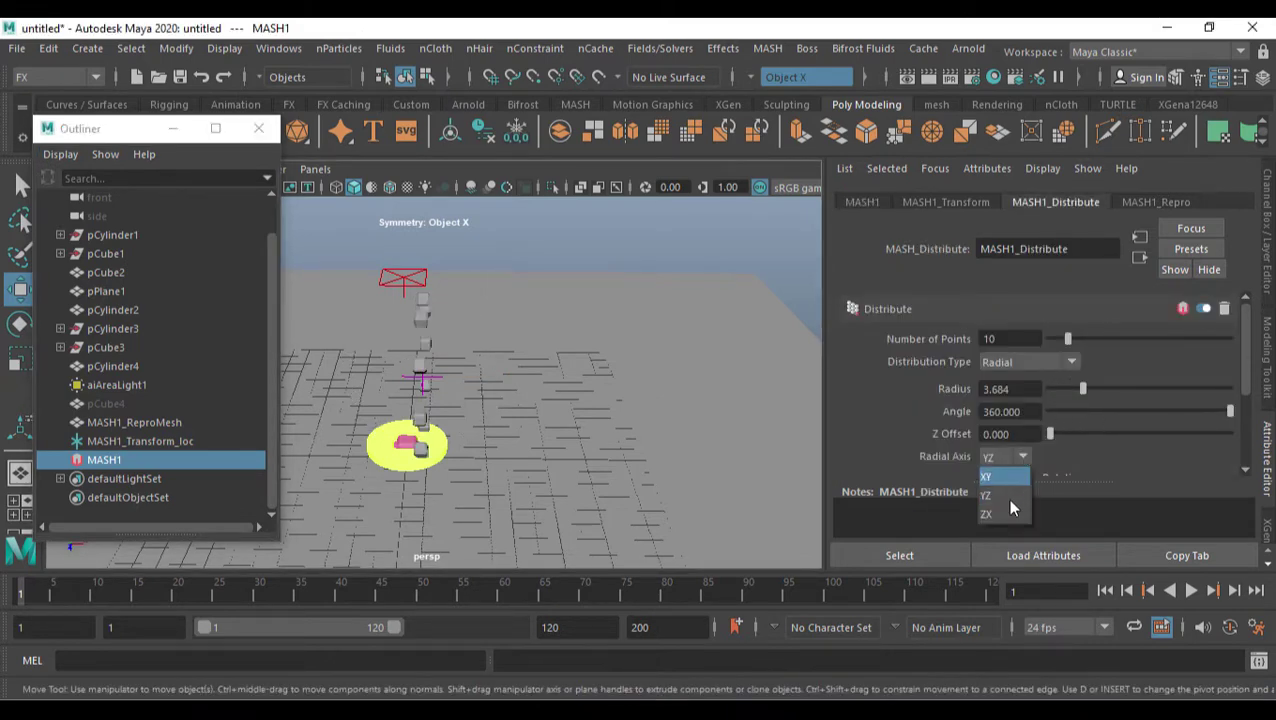
click(988, 514)
- Lower the MASH1_Transform_loc controller in the side view to about Y 0.616, Z 0.053, level with the yellow disc
alt+drag(493, 407, 433, 373)
click(428, 375)
alt+drag(590, 427, 709, 430)
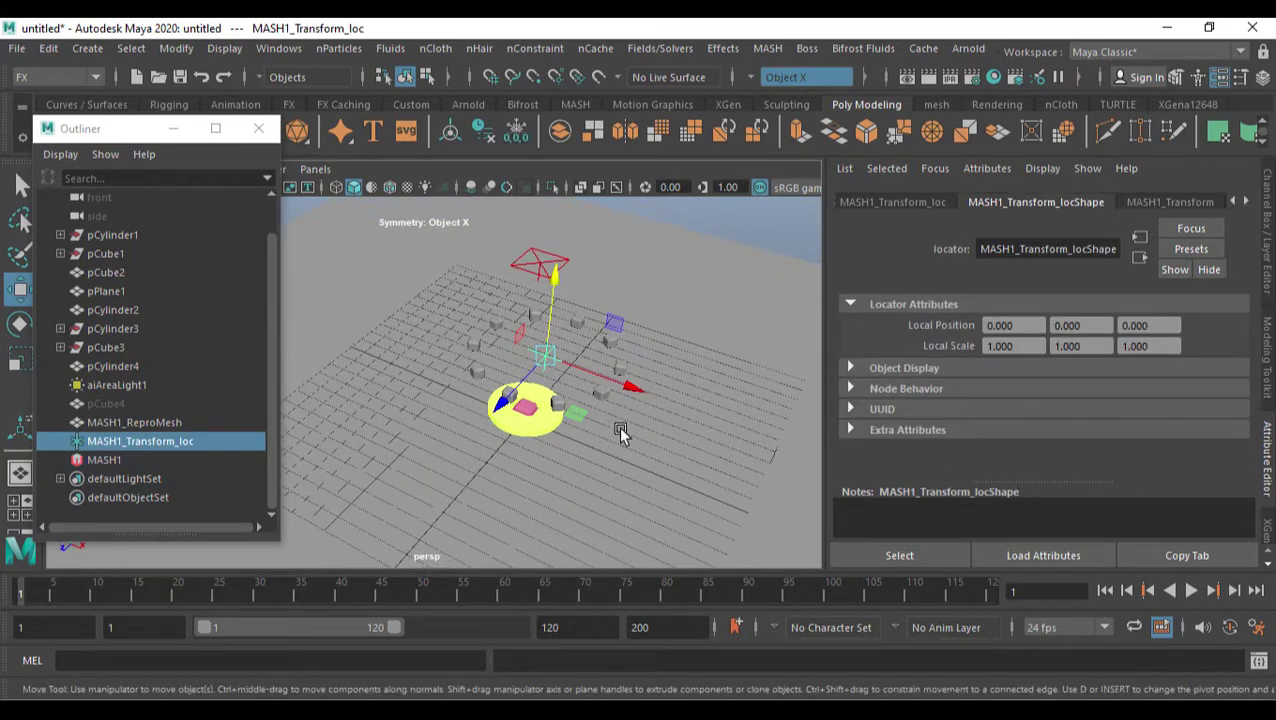
key(space)
key(space)
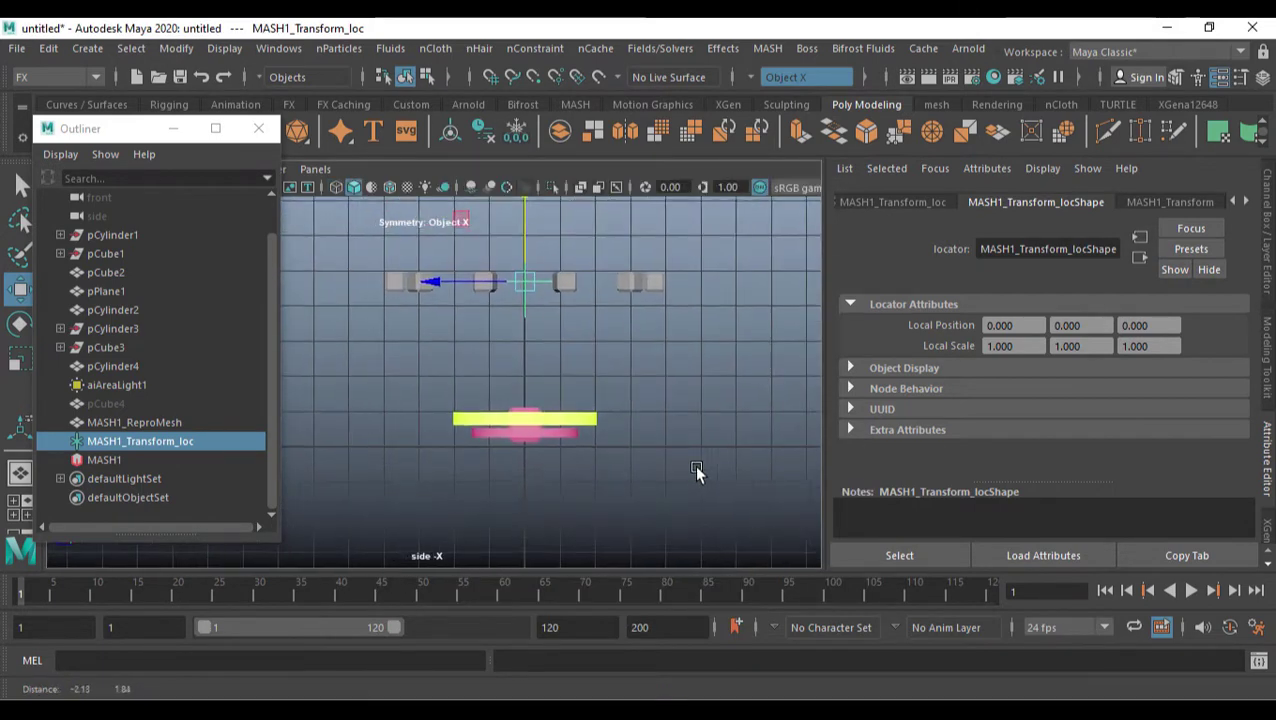
drag(555, 284, 548, 421)
- Center the controller on the yellow disc in the top view at about X 0.003
key(space)
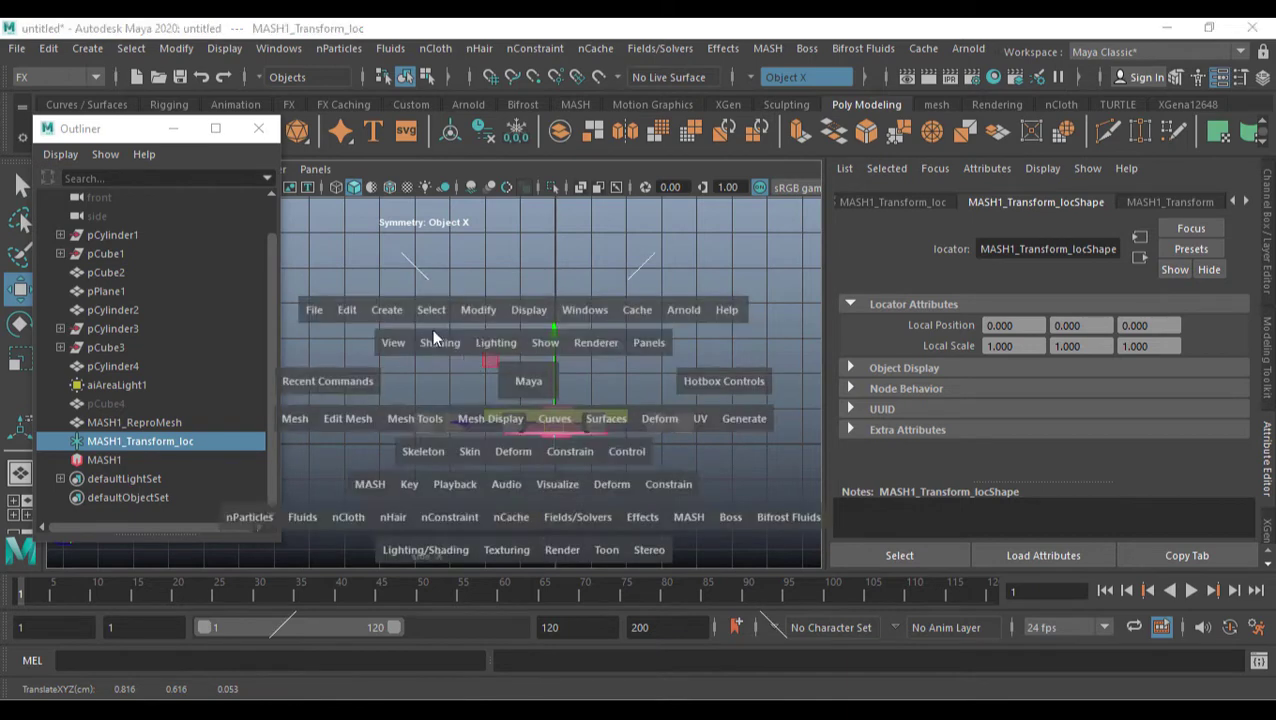
key(space)
drag(572, 348, 548, 350)
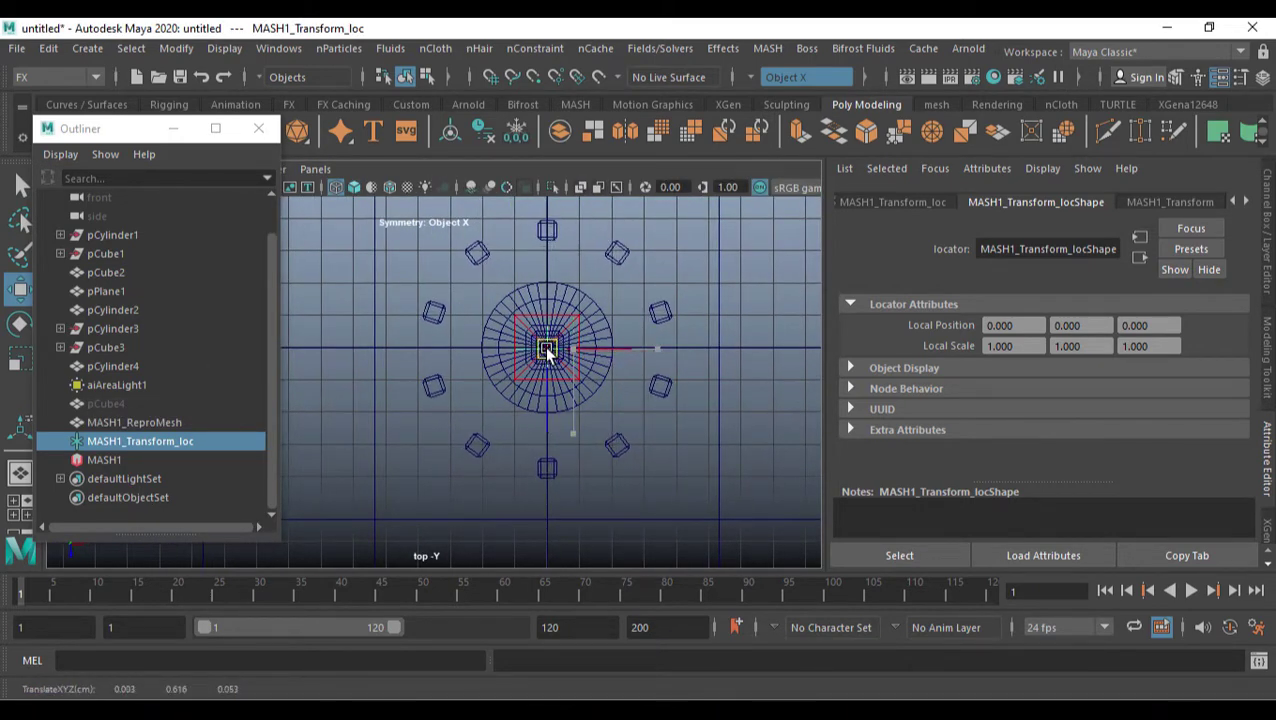
key(space)
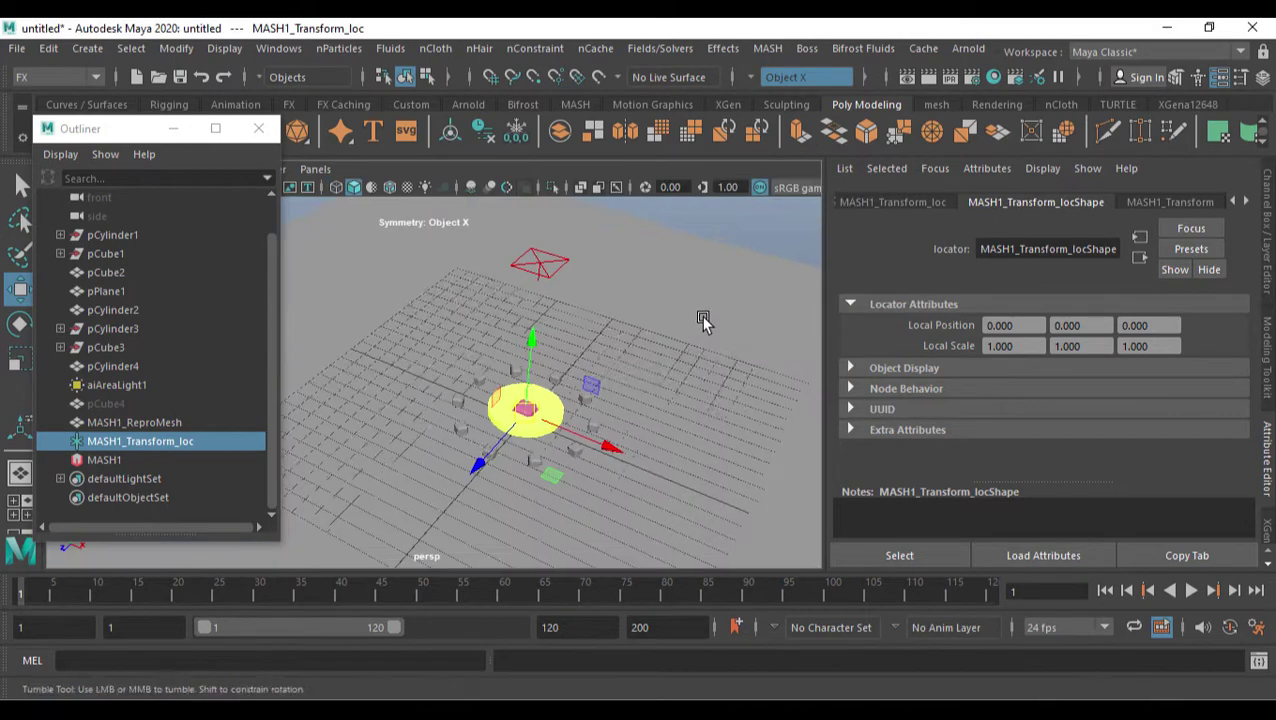
- Set the number of points in MASH1_Distribute to 22 and minimize the Outliner
alt+drag(621, 370, 584, 359)
click(623, 378)
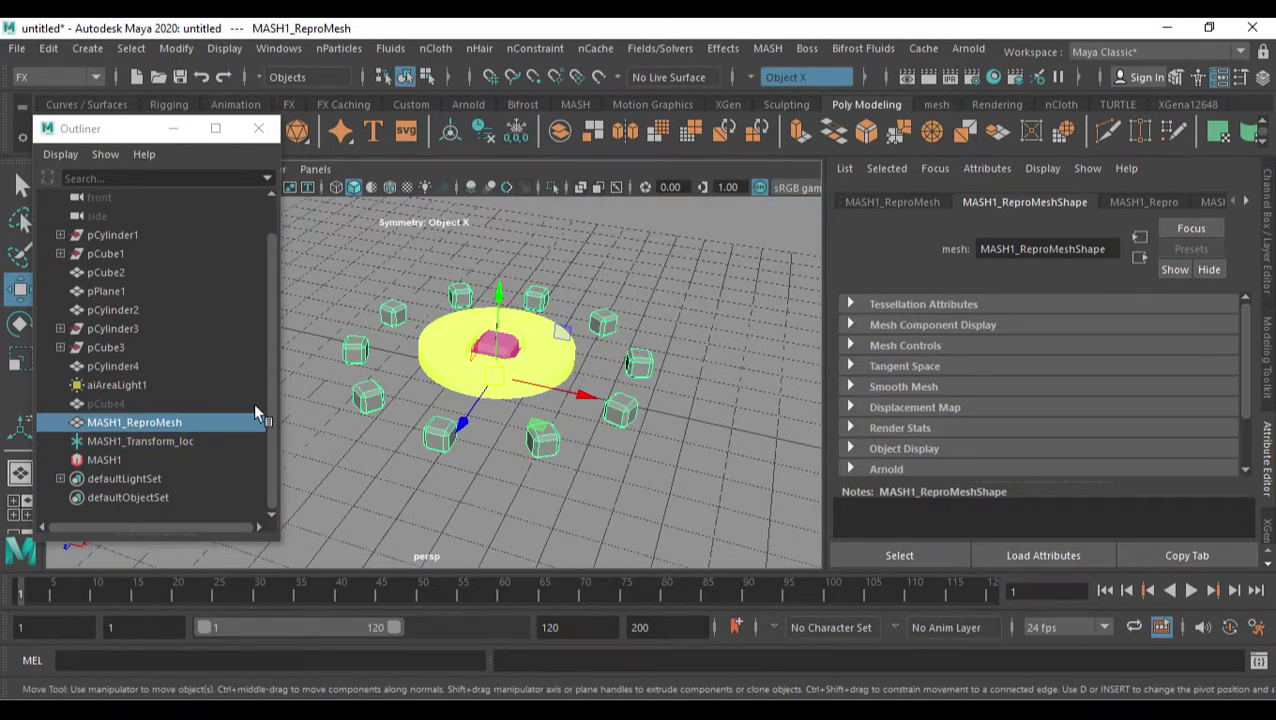
click(108, 461)
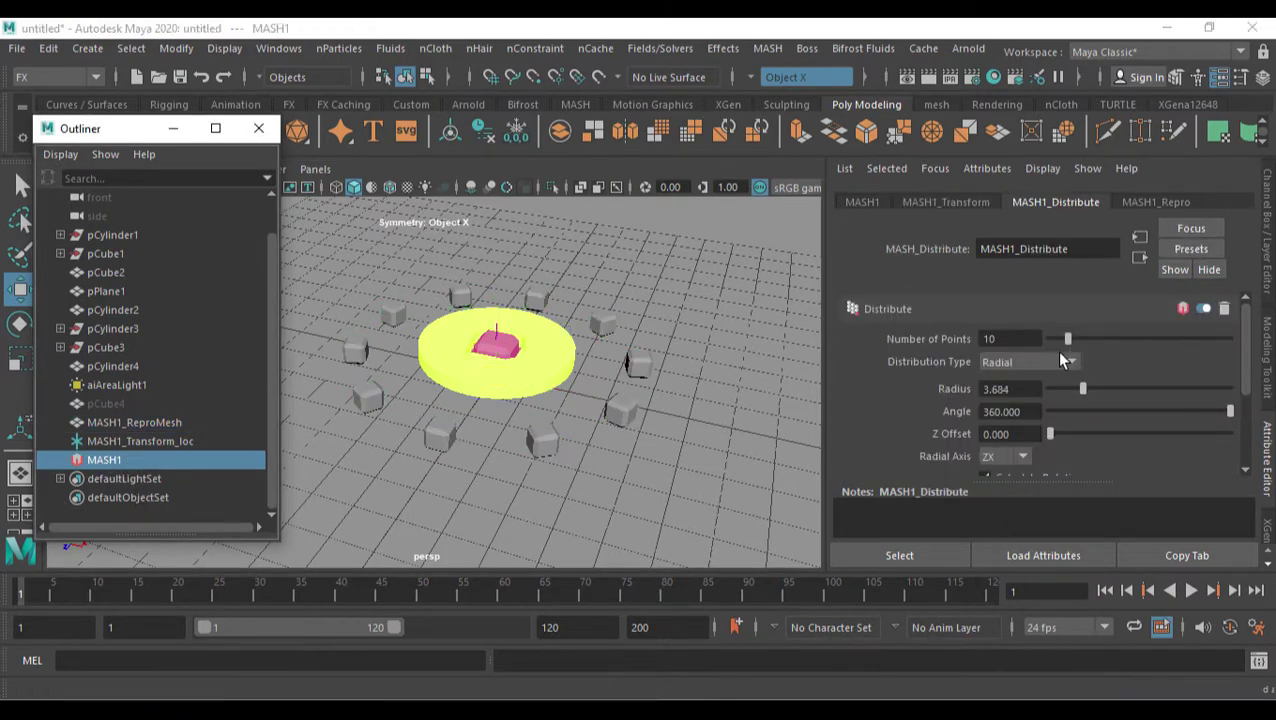
drag(1068, 343, 1090, 345)
mouse_move(690, 385)
alt+mouse_down()
mouse_move(627, 383)
mouse_move(673, 404)
alt+mouse_up()
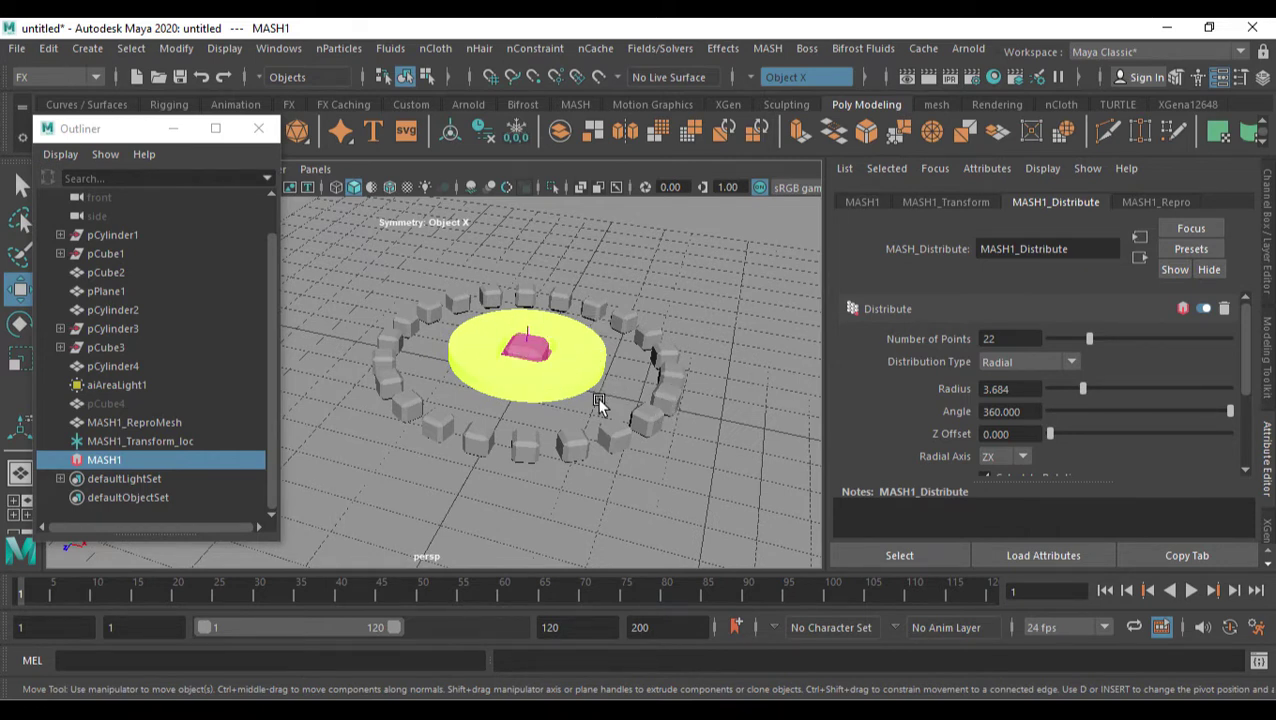
alt+drag(598, 402, 520, 325)
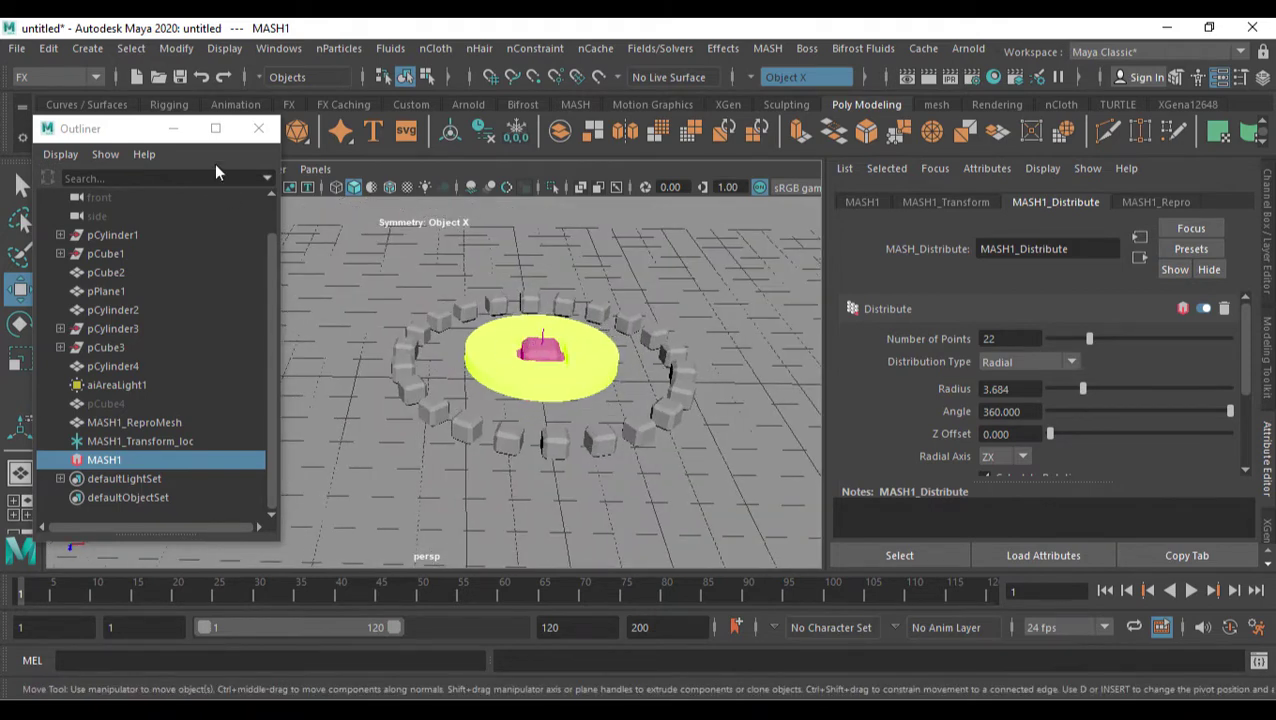
click(173, 128)
- Test-render the cube ring and disc in the Arnold RenderView, stop the render and close the window
alt+drag(382, 219, 469, 303)
click(469, 303)
scroll(598, 345, up, 3)
alt+drag(598, 345, 638, 332)
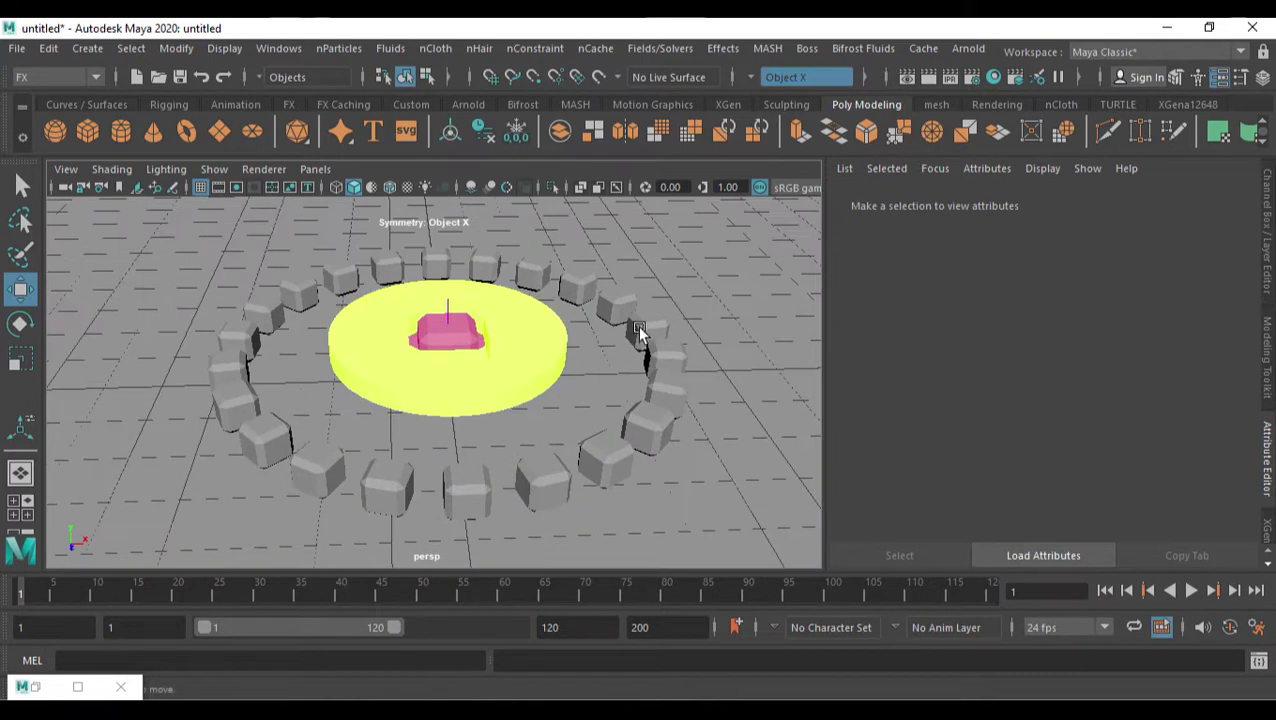
click(964, 48)
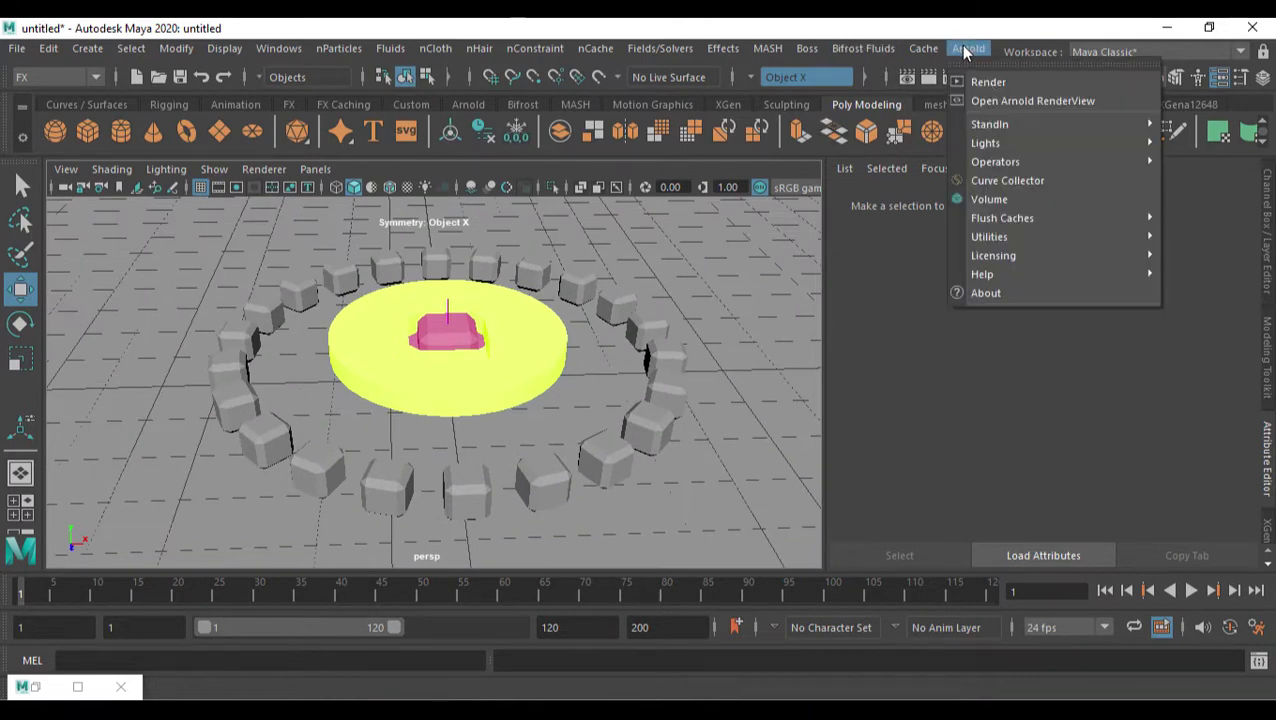
click(983, 100)
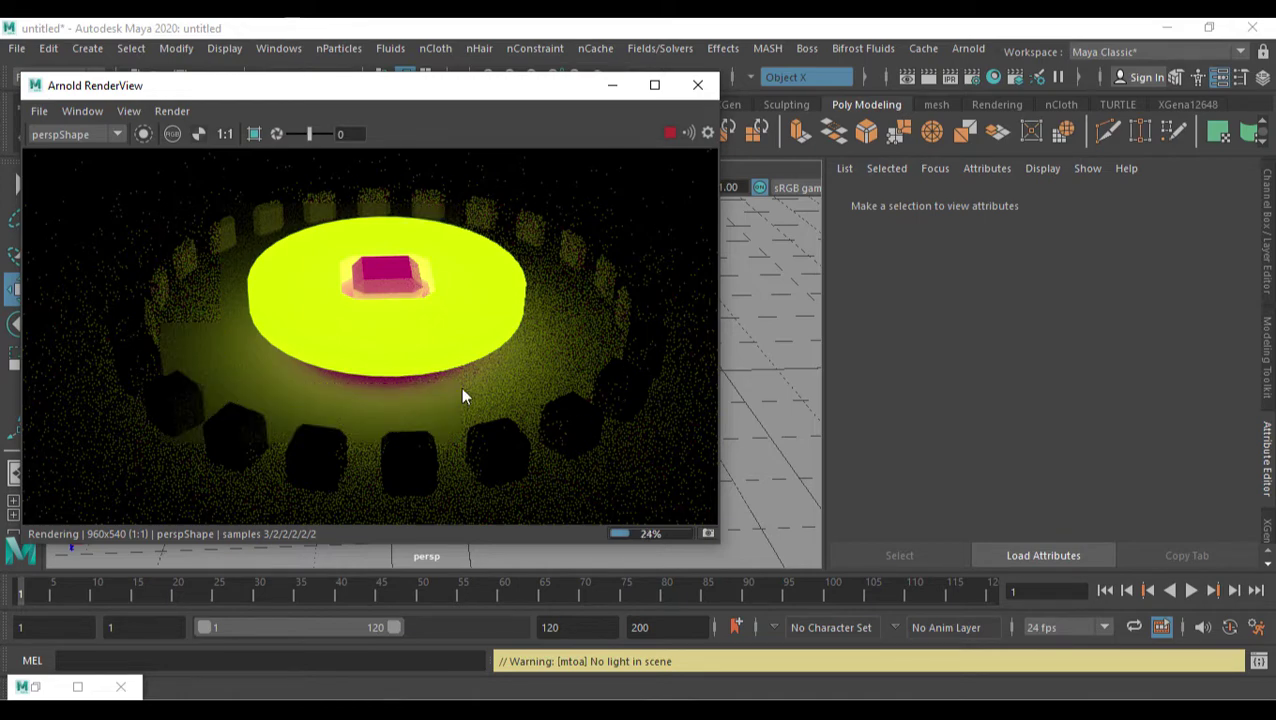
click(670, 133)
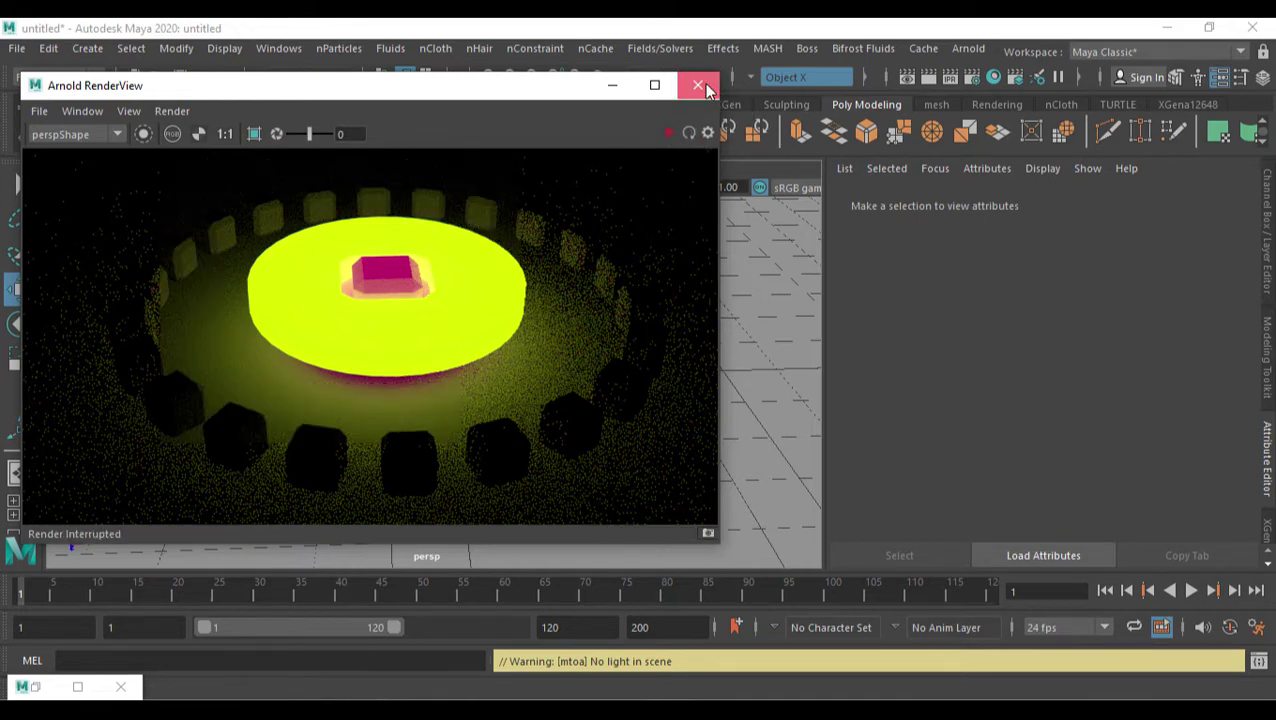
click(697, 84)
- Select the cube ring and assign it a new Arnold aiStandardSurface material
scroll(650, 335, down, 3)
scroll(476, 290, up, 6)
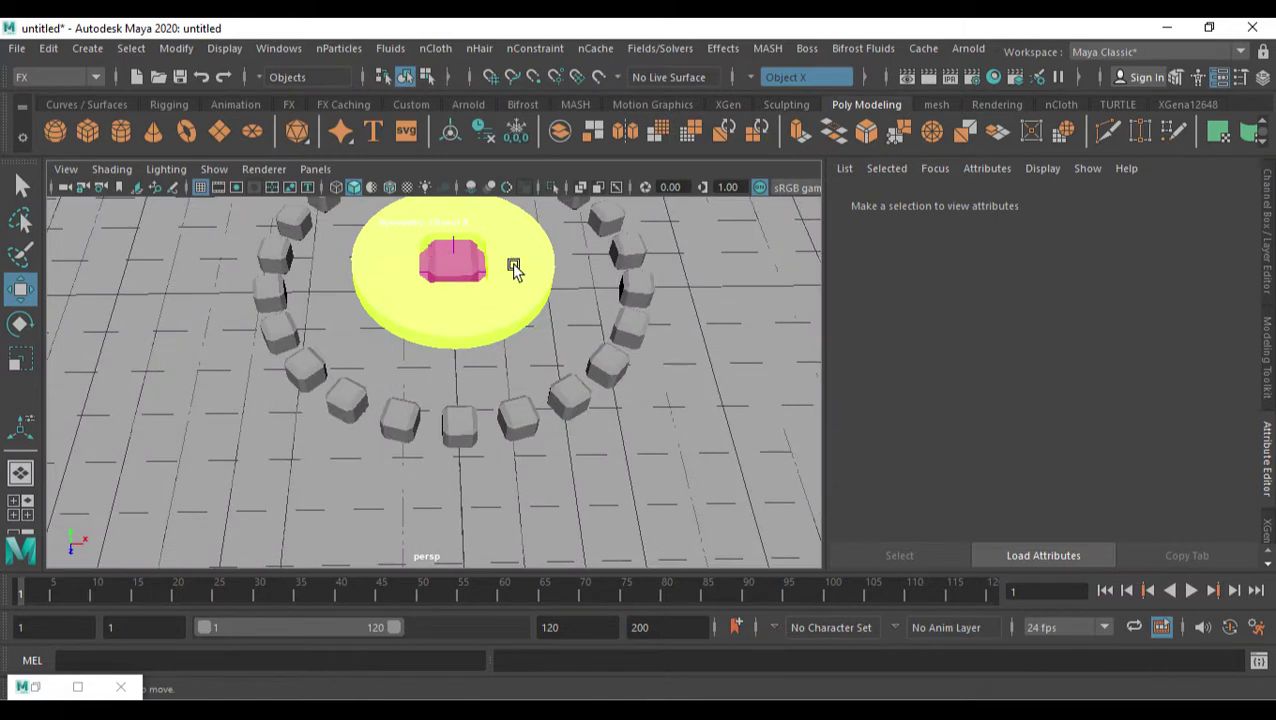
alt+drag(504, 288, 518, 372)
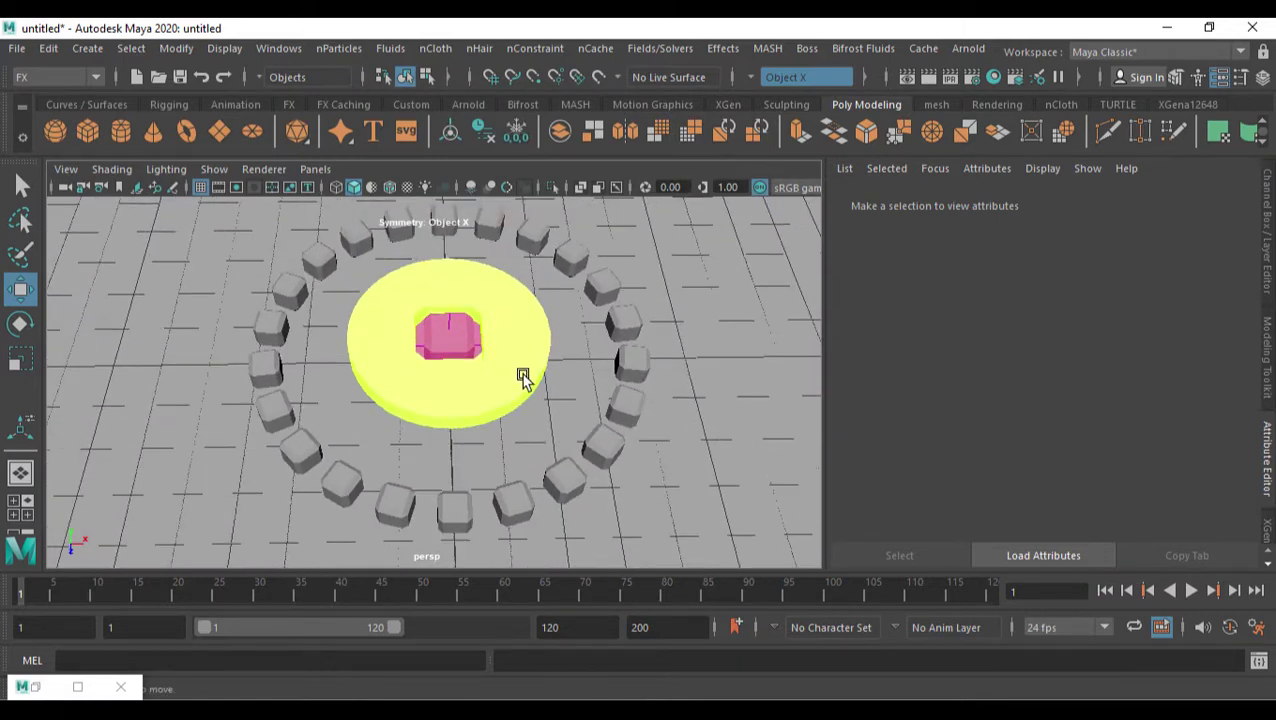
click(632, 363)
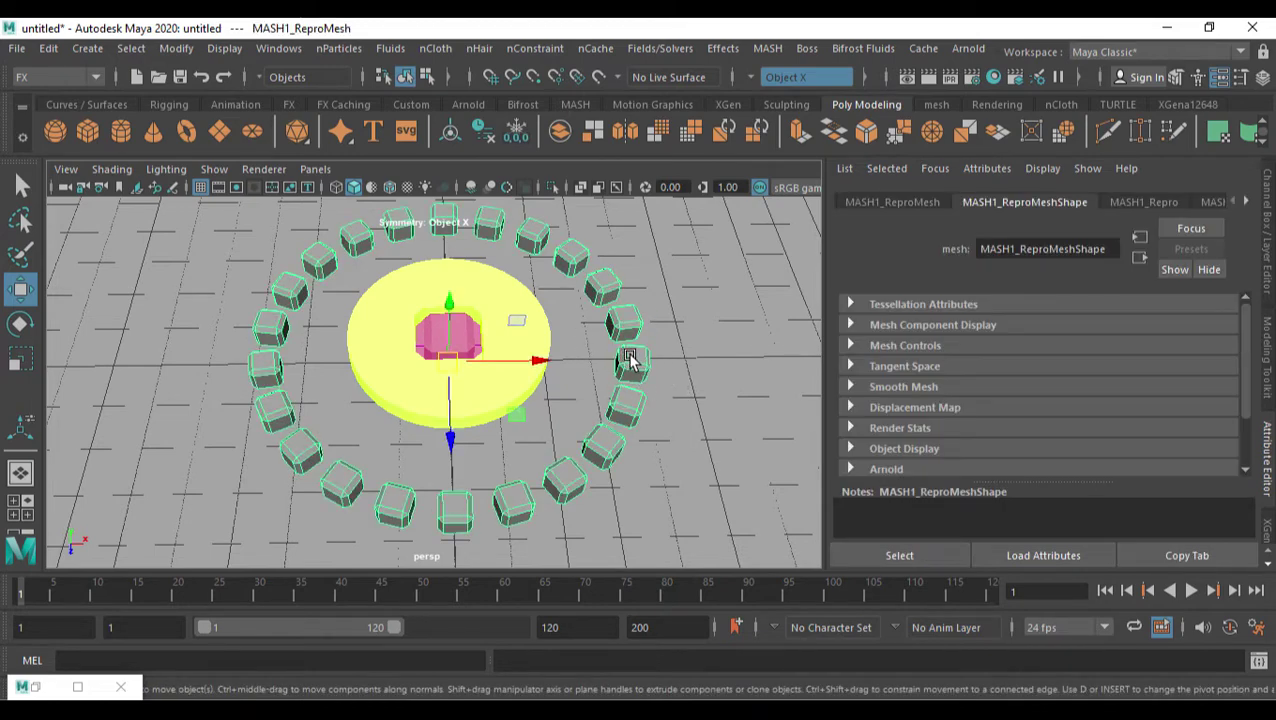
right_click(630, 358)
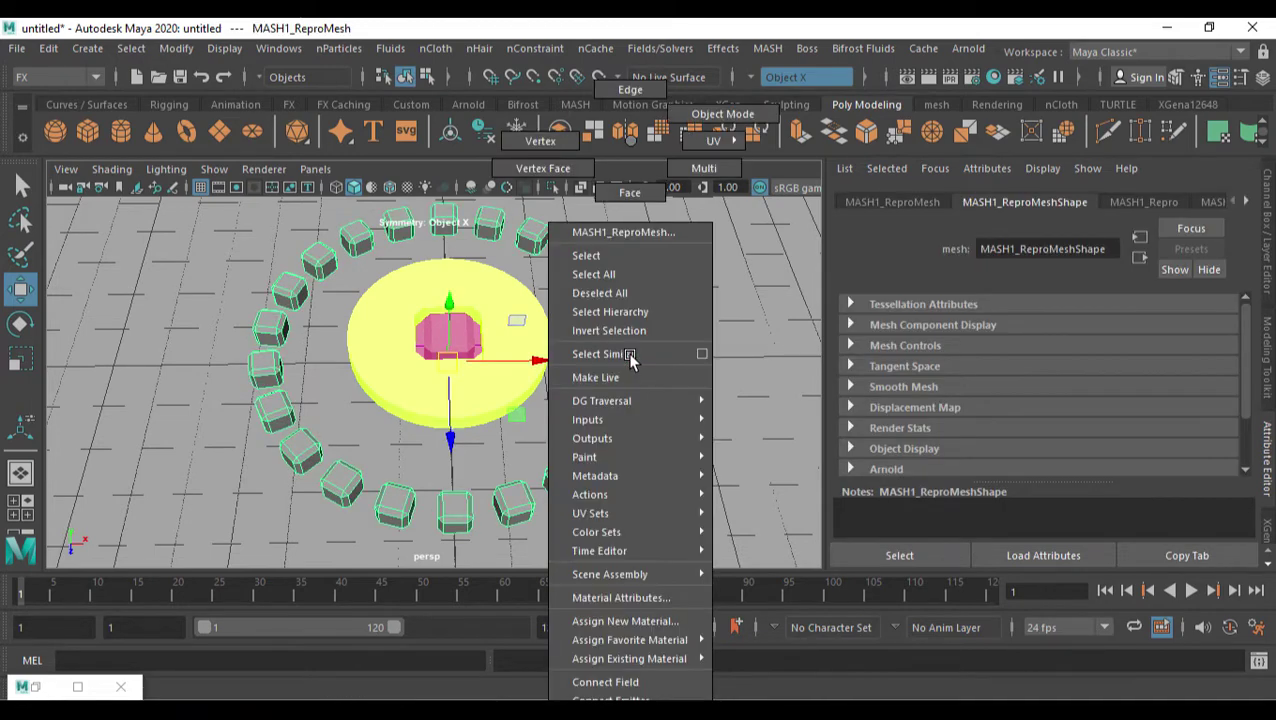
click(615, 622)
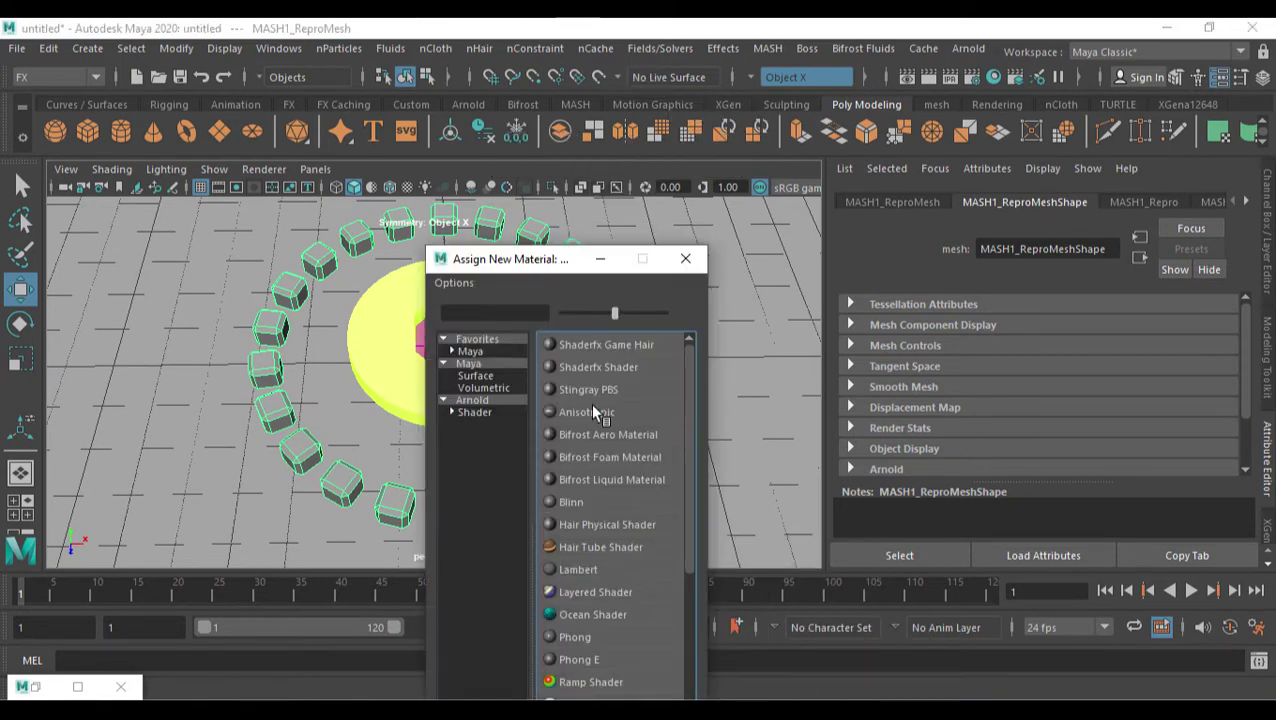
click(478, 400)
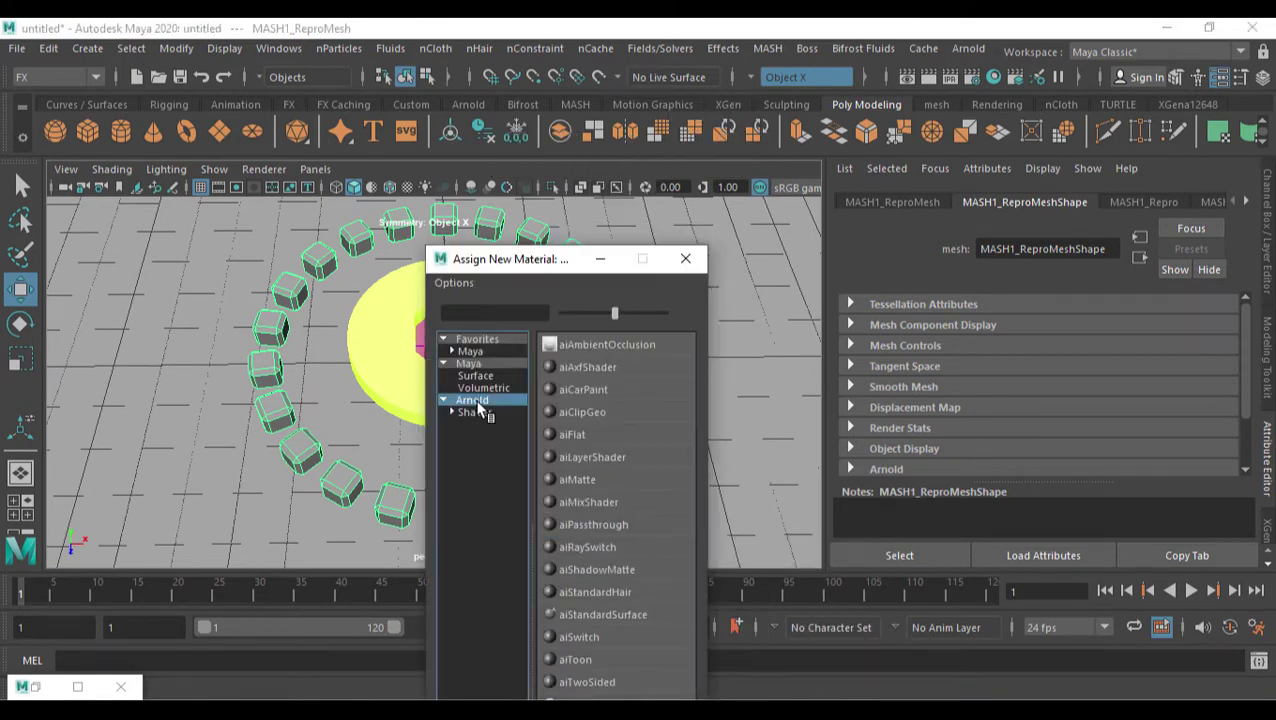
drag(557, 263, 556, 153)
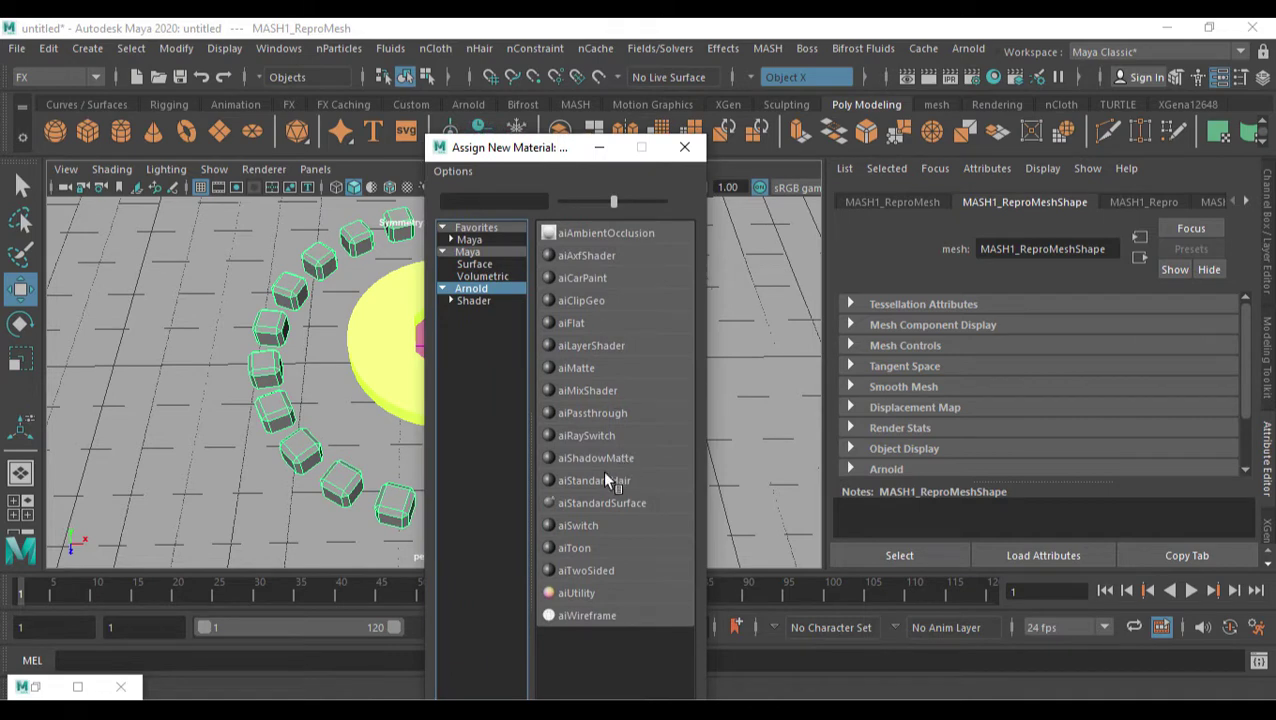
click(599, 507)
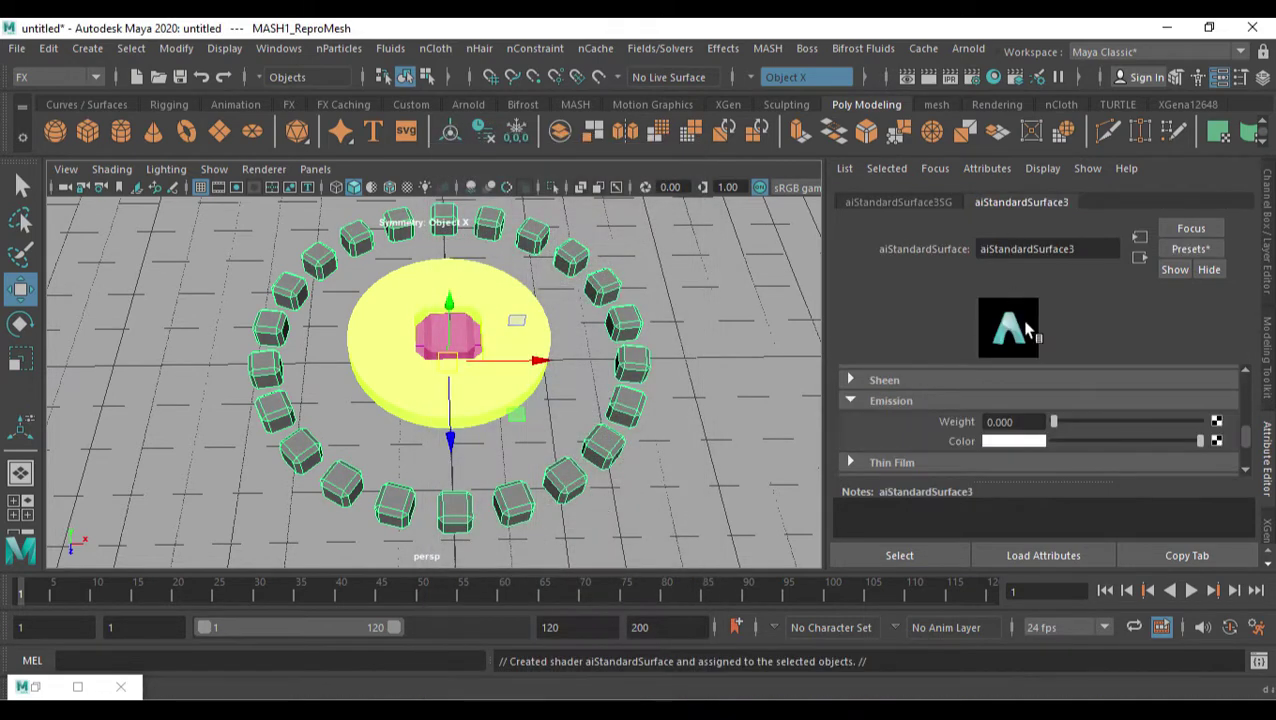
- Set the emission weight of the cube ring's material to 1.000
scroll(1058, 425, up, 6)
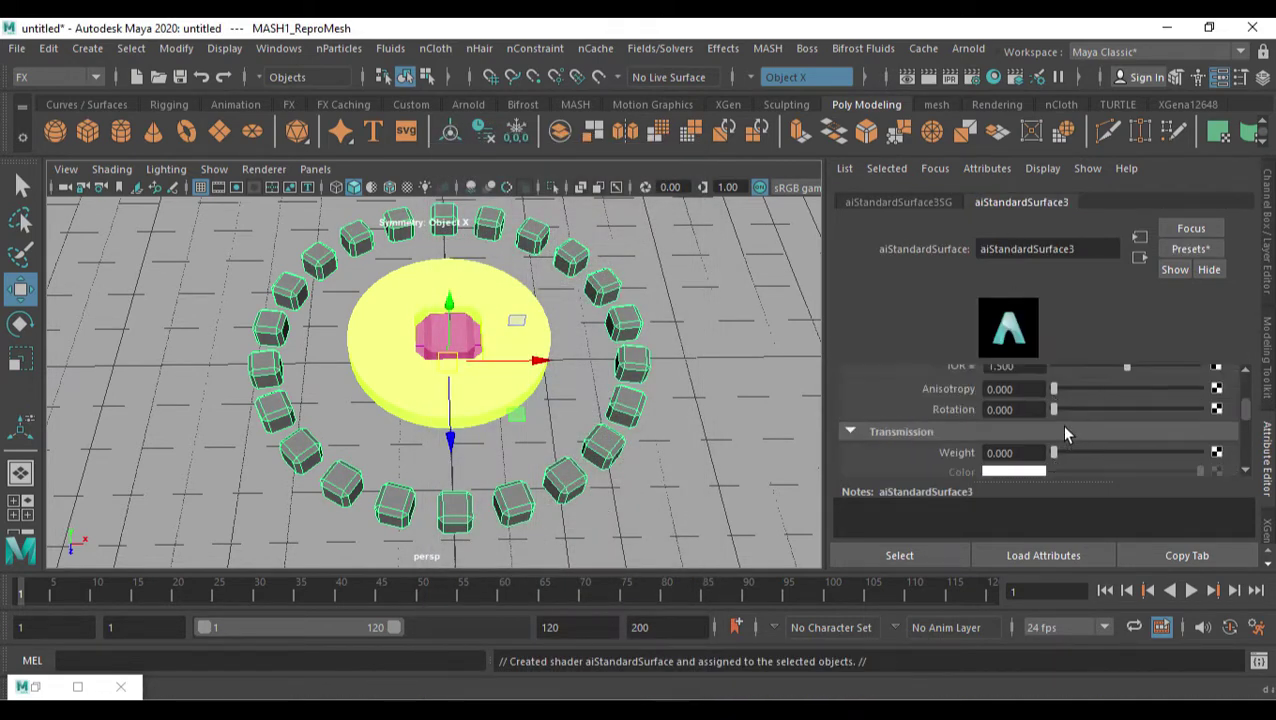
scroll(1057, 403, down, 5)
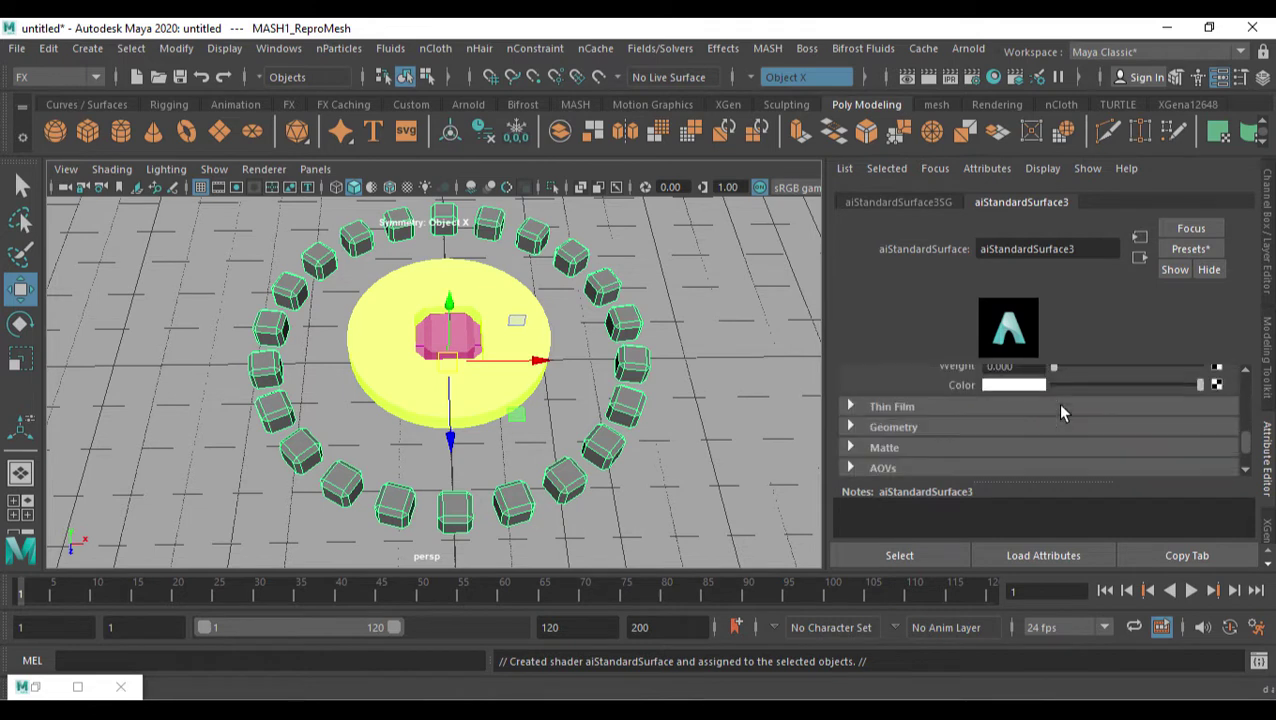
scroll(1057, 403, up, 2)
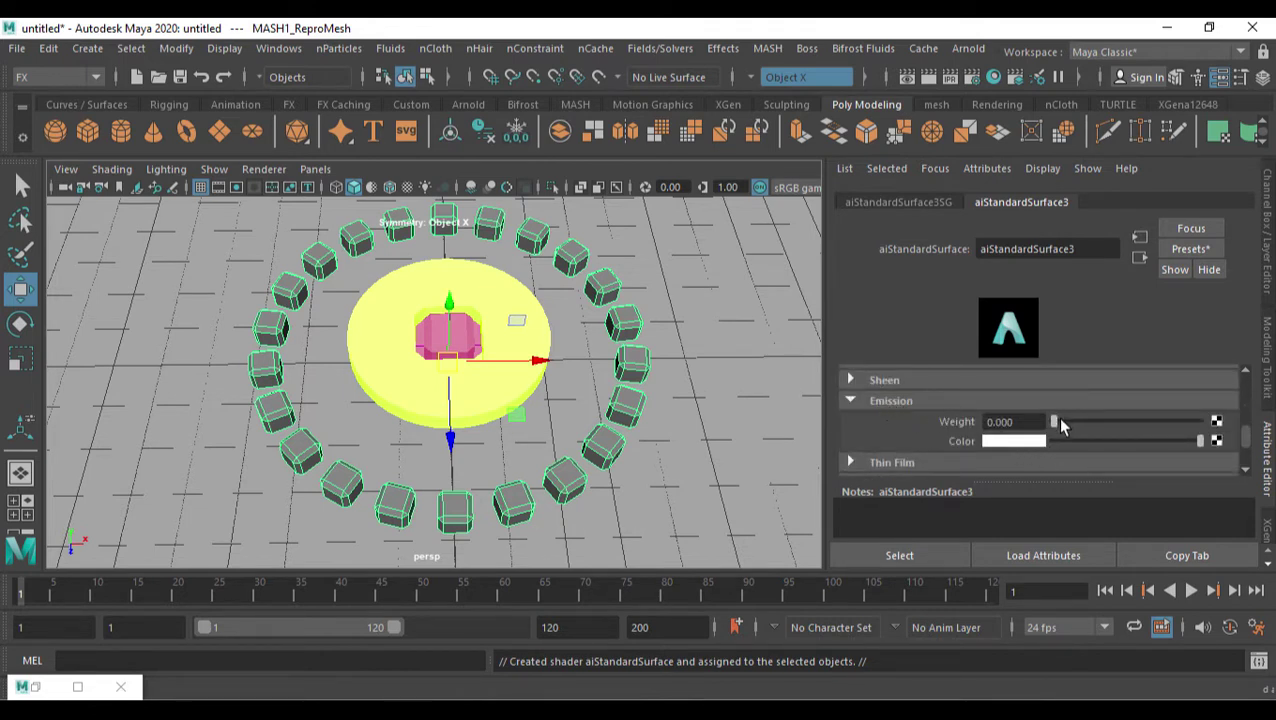
drag(1054, 421, 1215, 430)
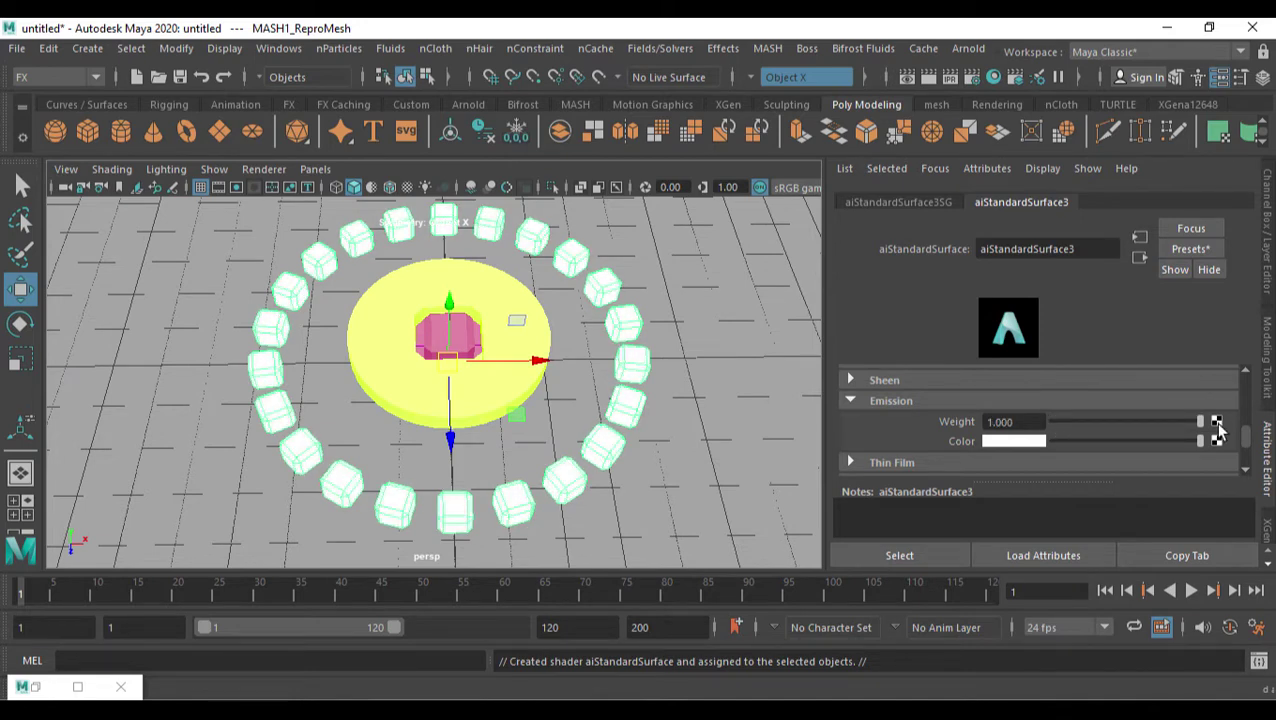
- Test-render the emissive cube ring in the Arnold RenderView and close the window
click(970, 48)
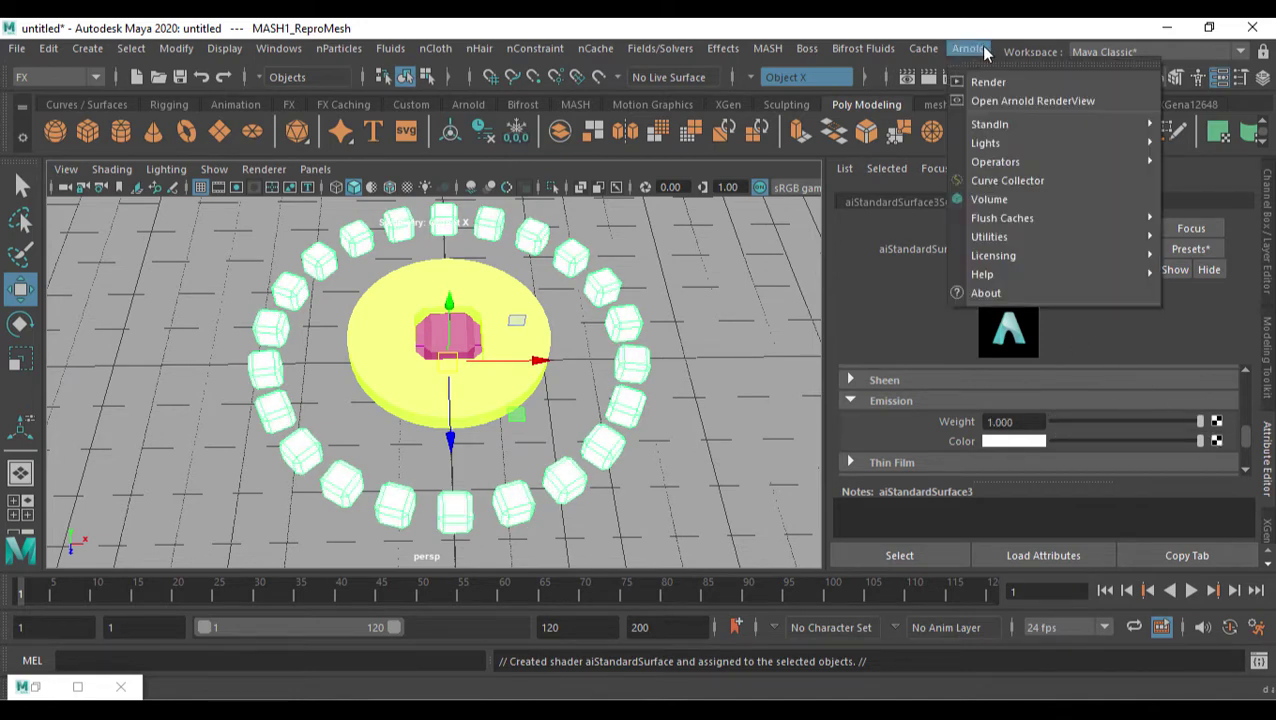
click(996, 100)
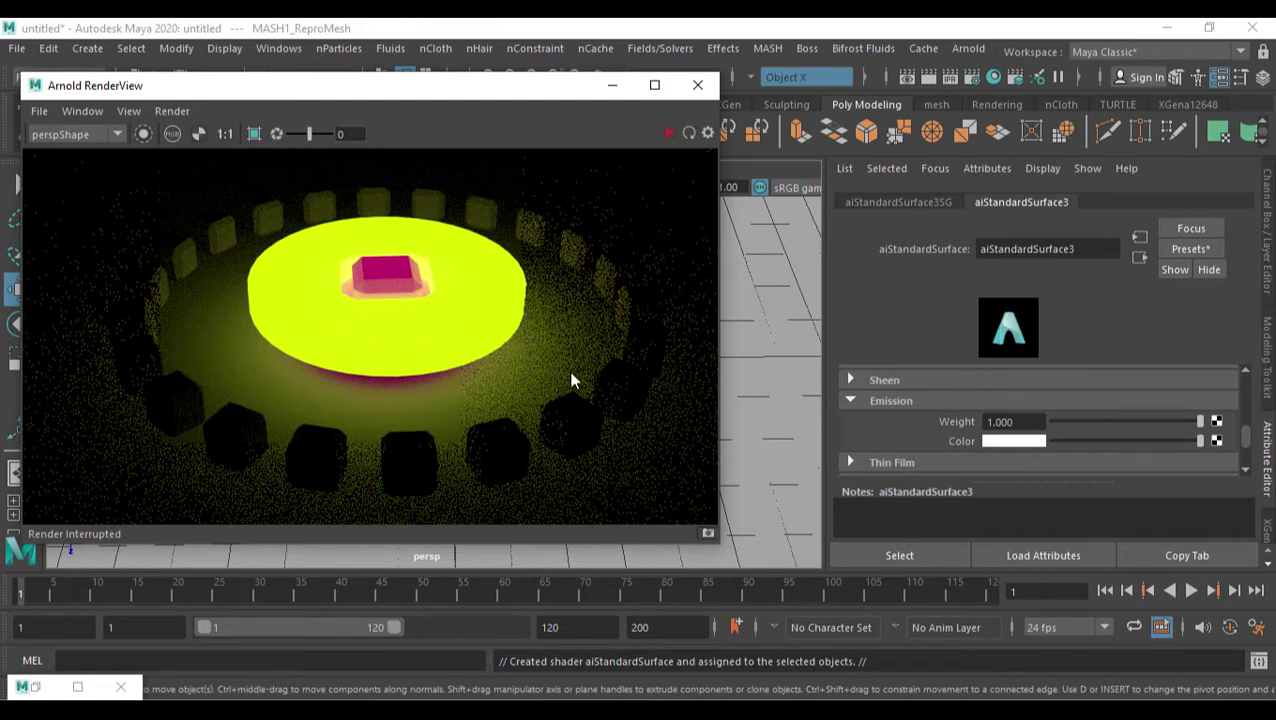
click(669, 132)
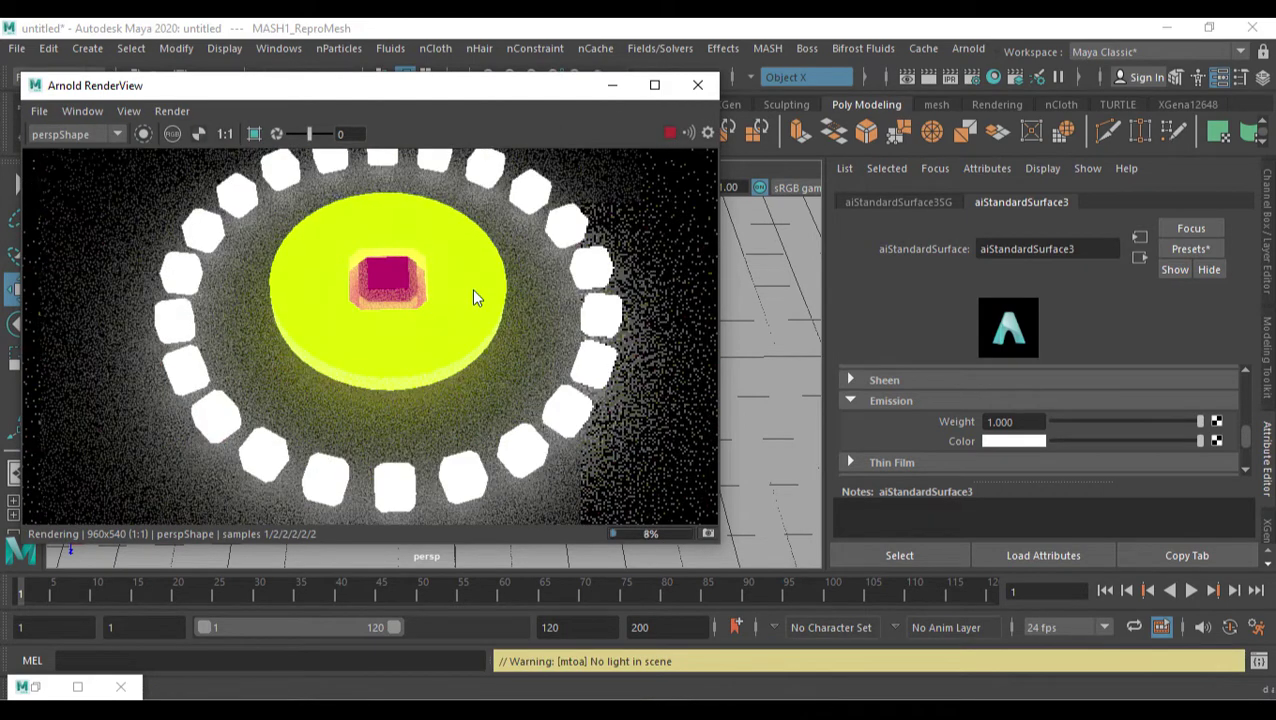
click(697, 86)
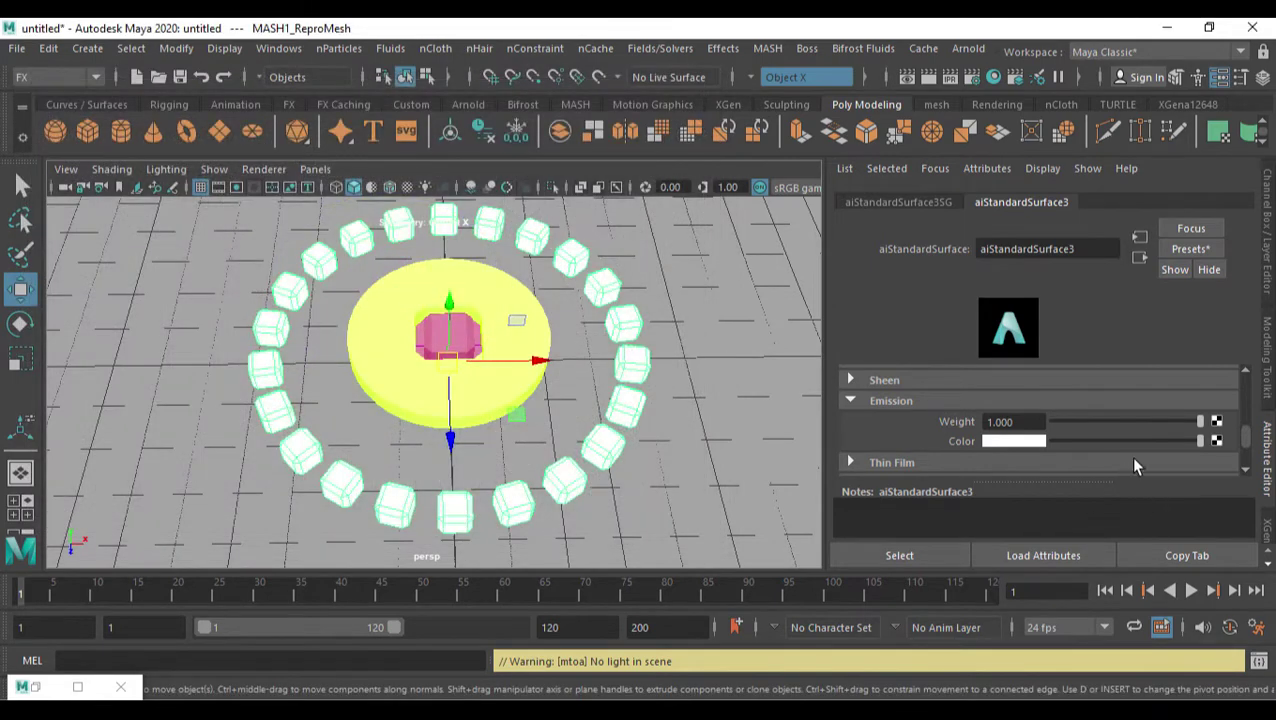
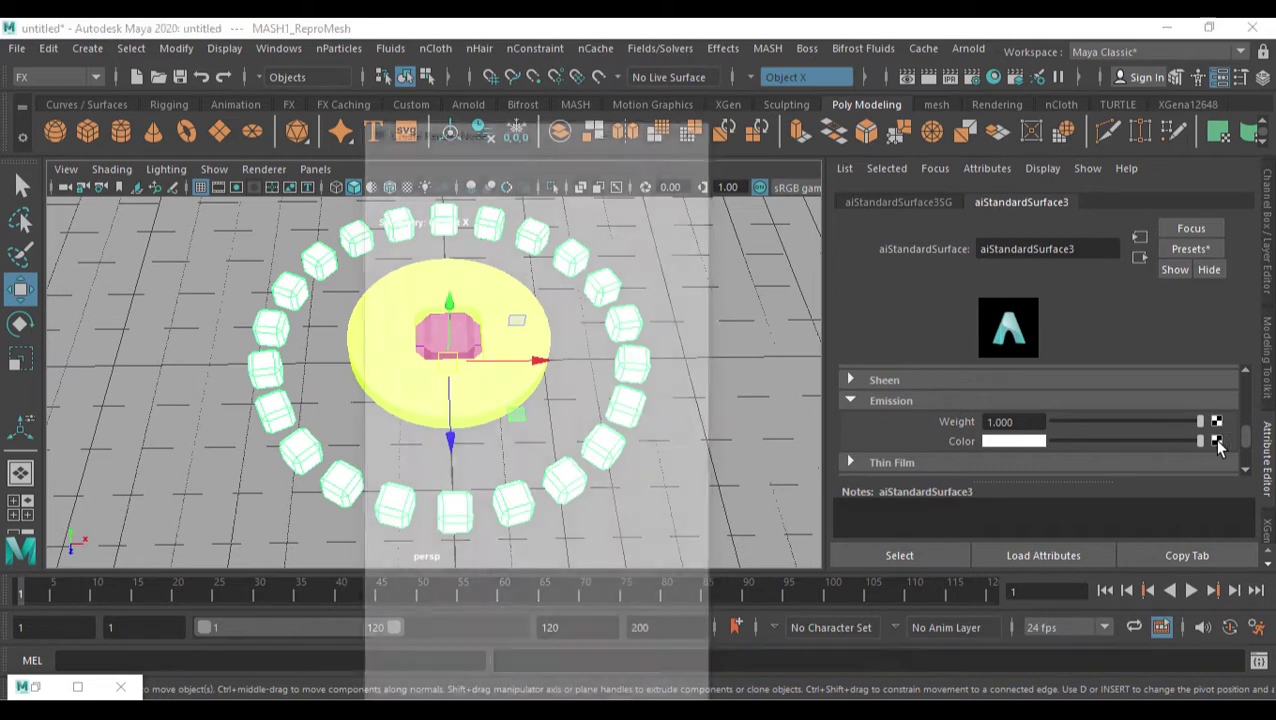
- Connect a Ramp texture to the emission color of the cube ring's material
drag(521, 127, 794, 80)
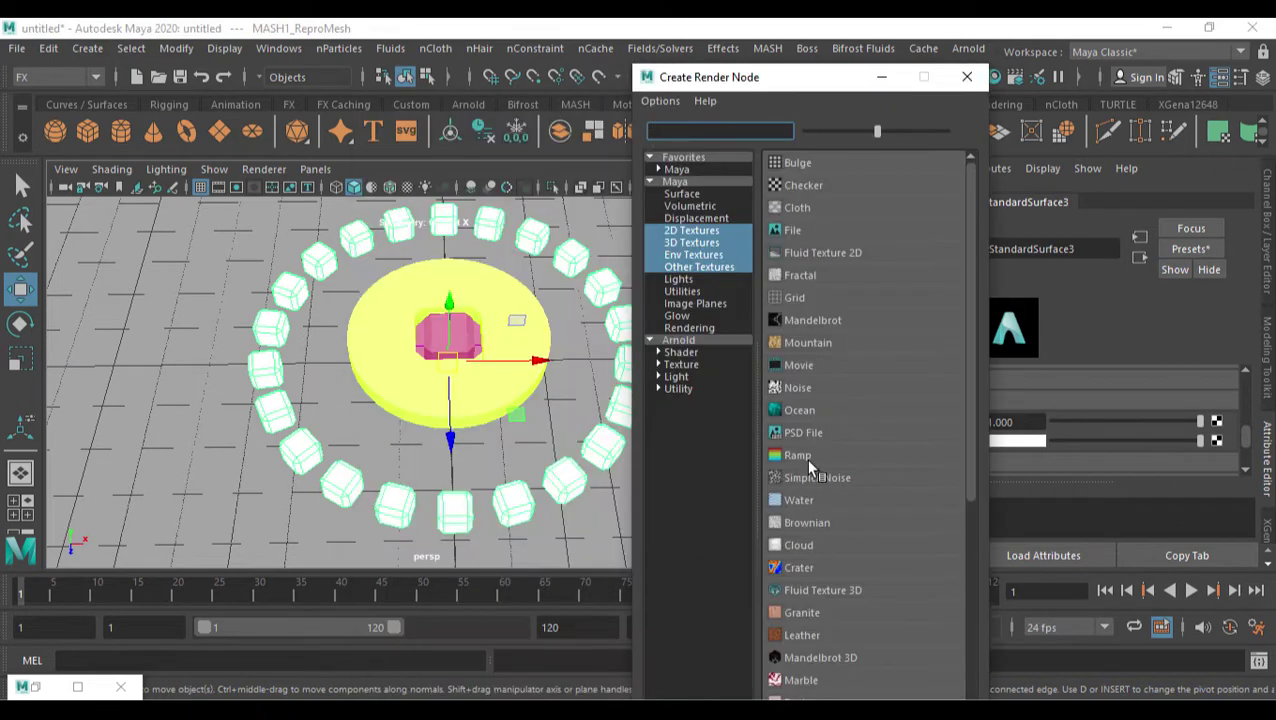
scroll(815, 543, down, 3)
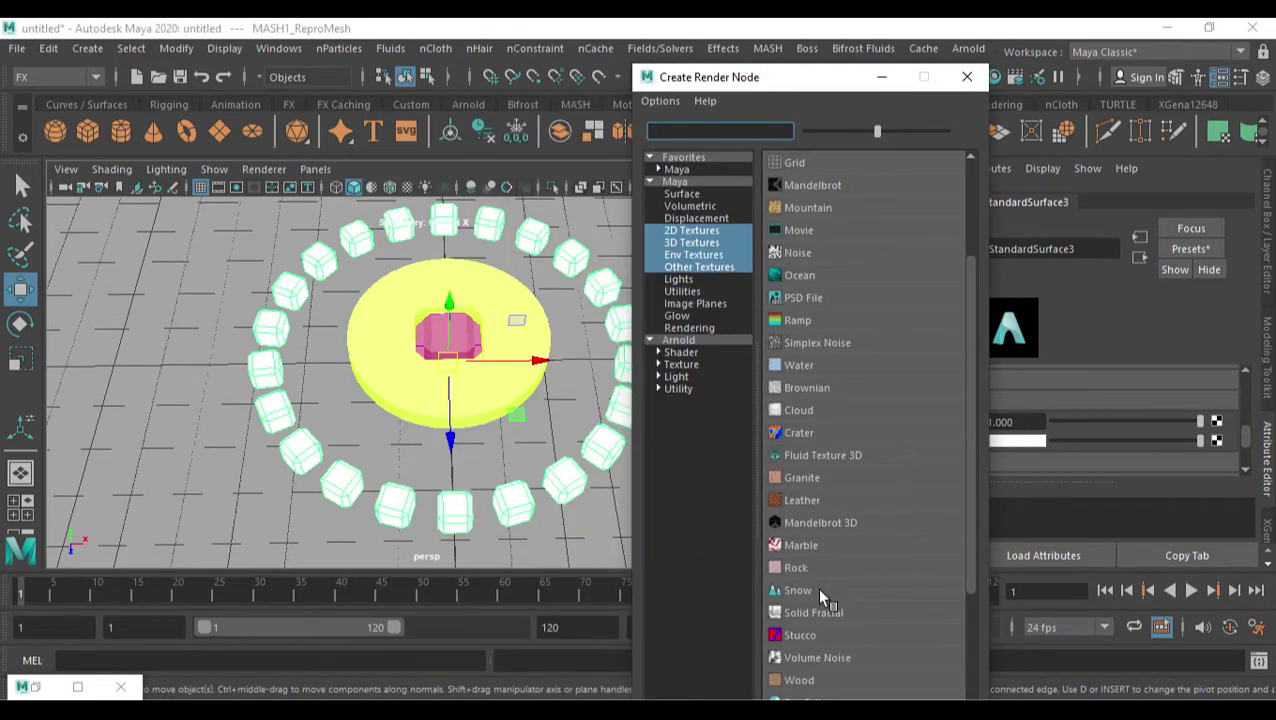
click(798, 320)
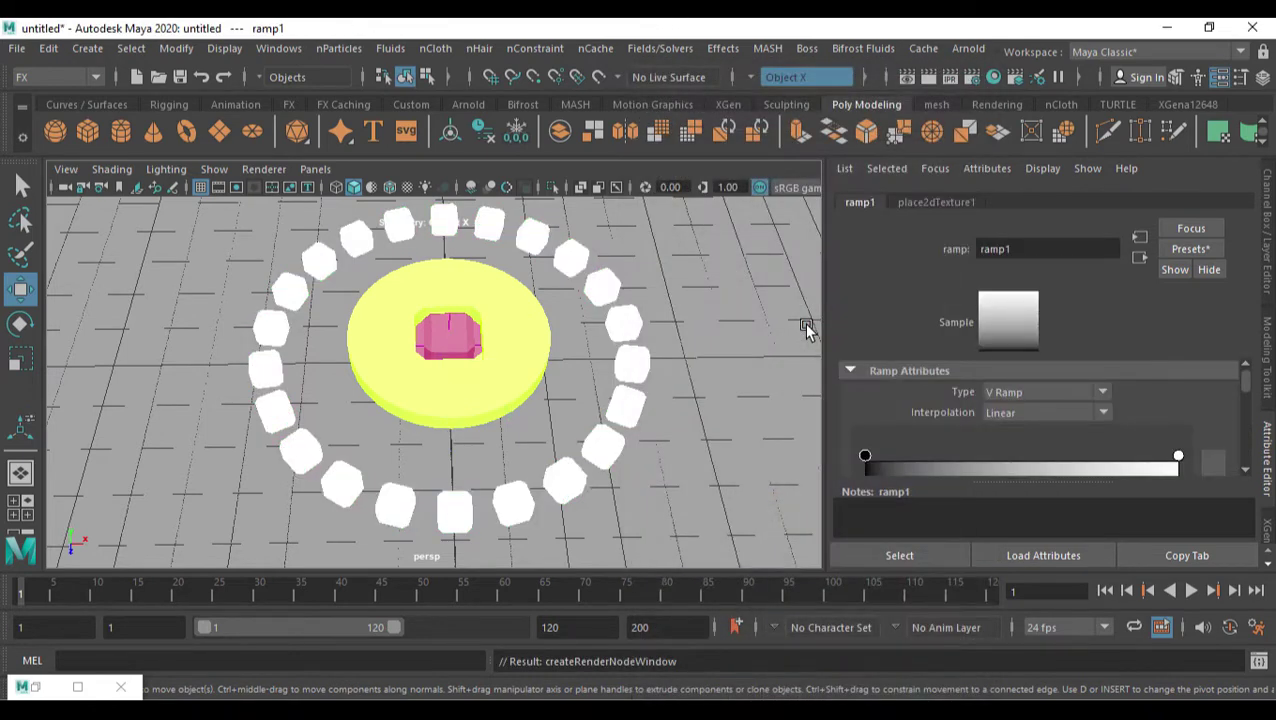
- Set the ramp's starting color to a fully saturated dark red
scroll(897, 440, down, 1)
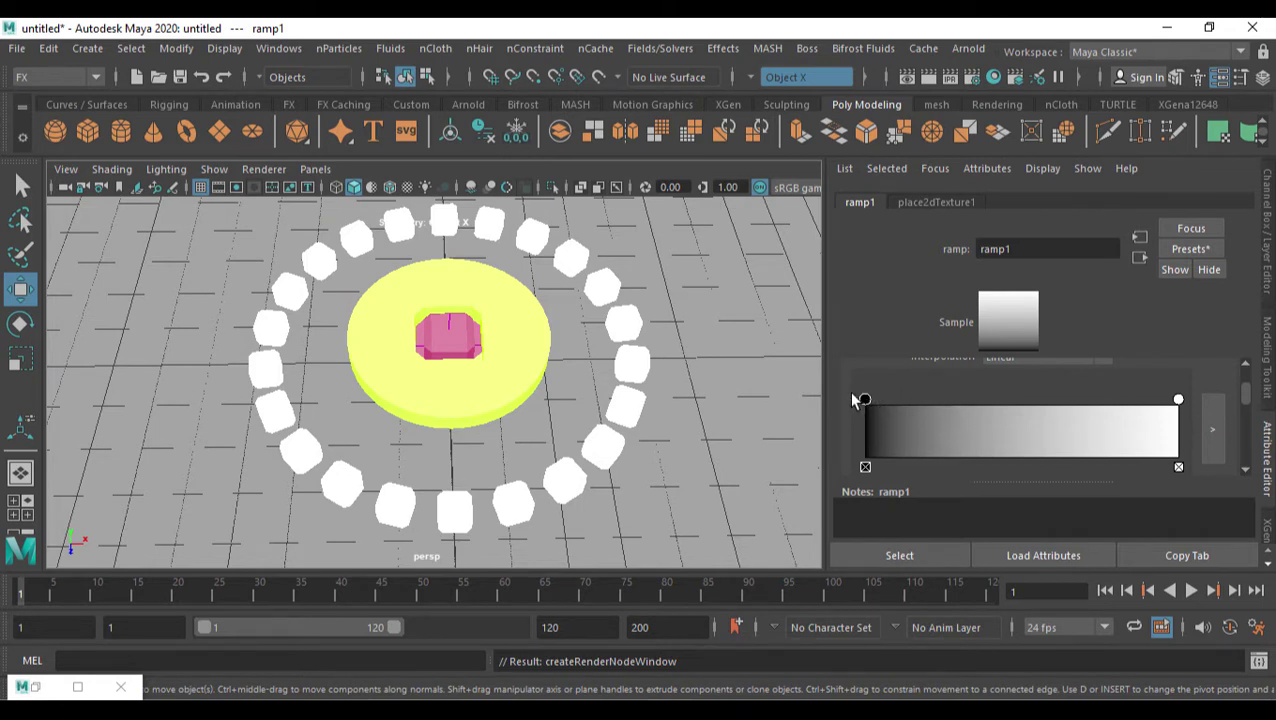
scroll(951, 427, down, 2)
scroll(1016, 420, up, 1)
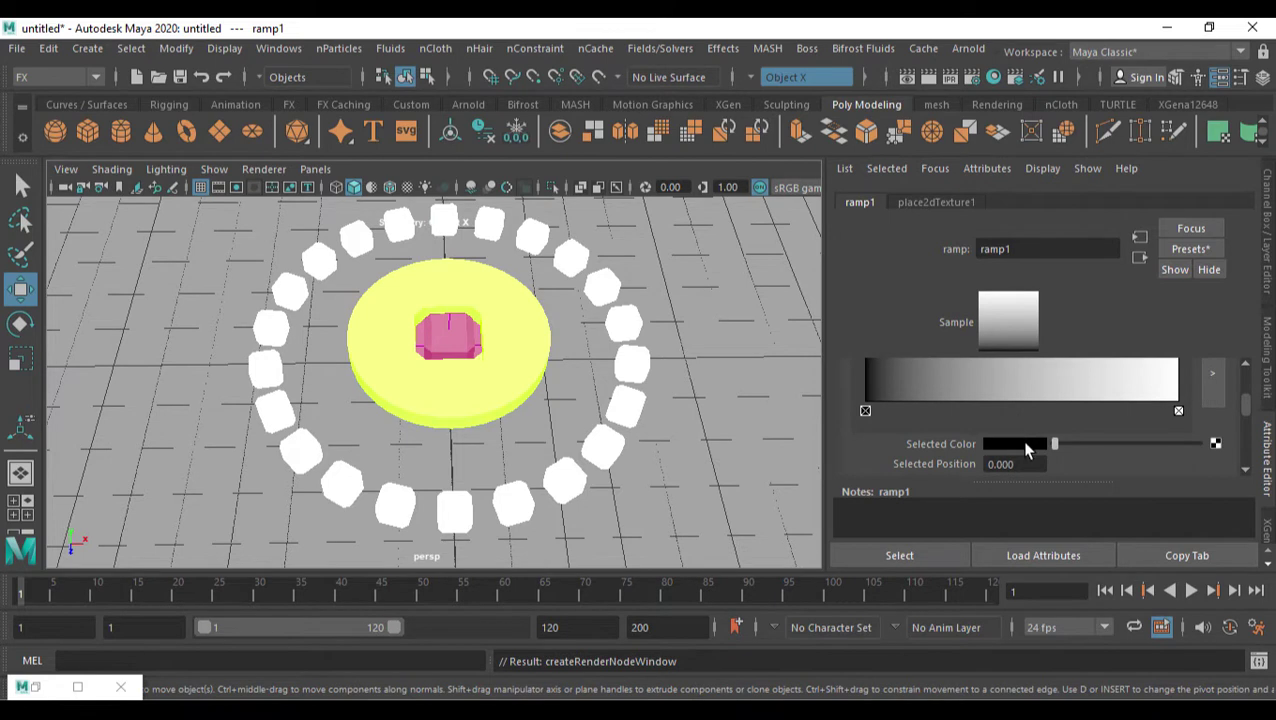
click(1023, 443)
drag(955, 494, 926, 496)
click(1075, 537)
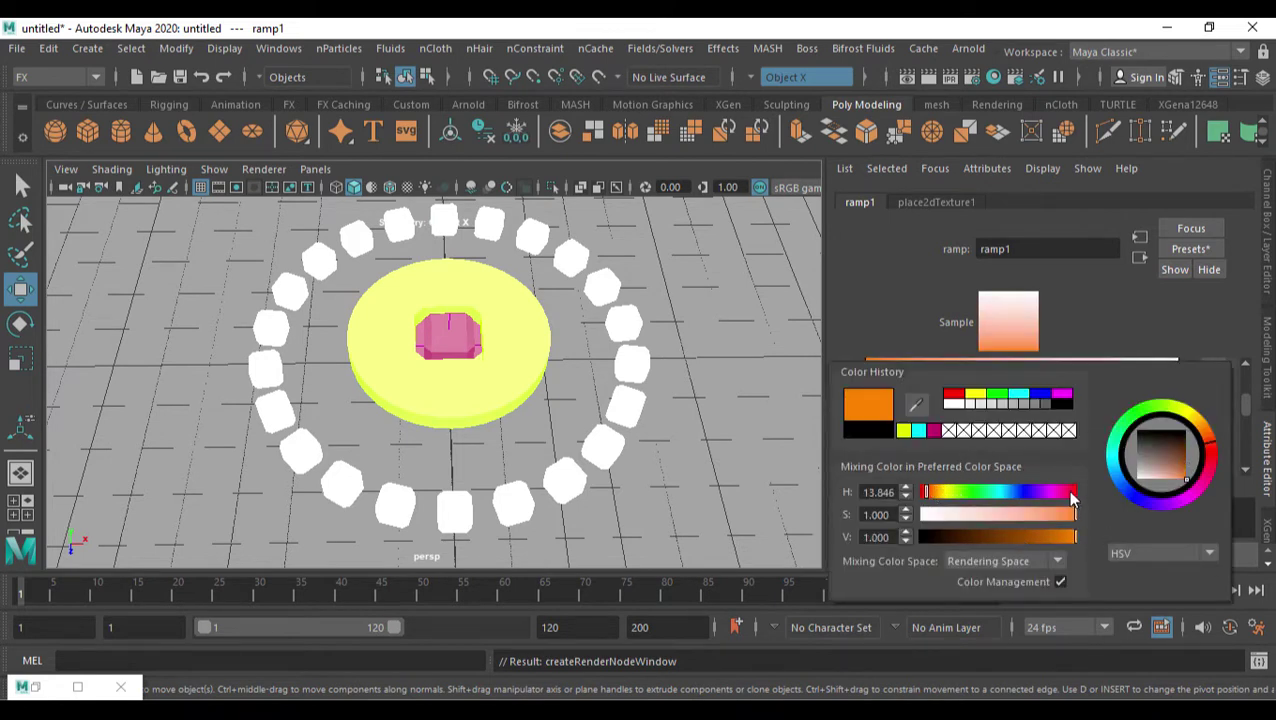
click(1072, 493)
drag(1064, 537, 1043, 540)
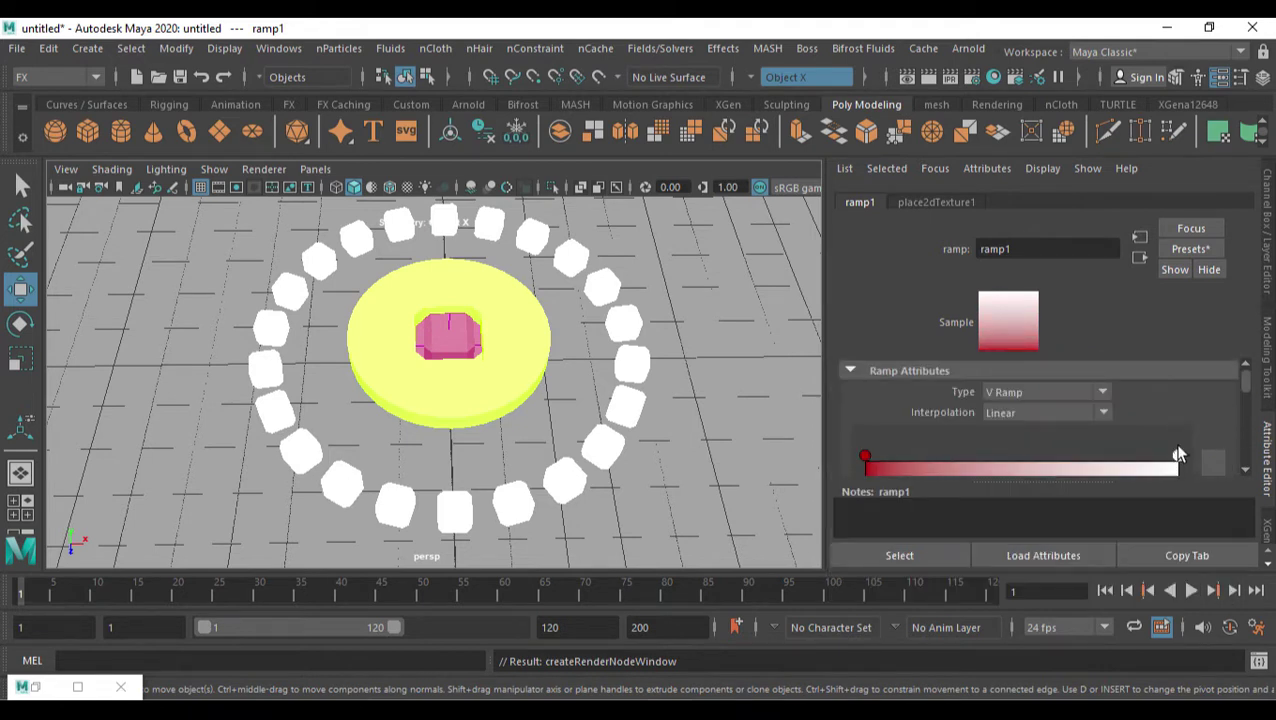
- Set the ramp's white end color to a fully saturated bright blue with a hue of 216.92
scroll(1065, 458, down, 3)
click(1031, 446)
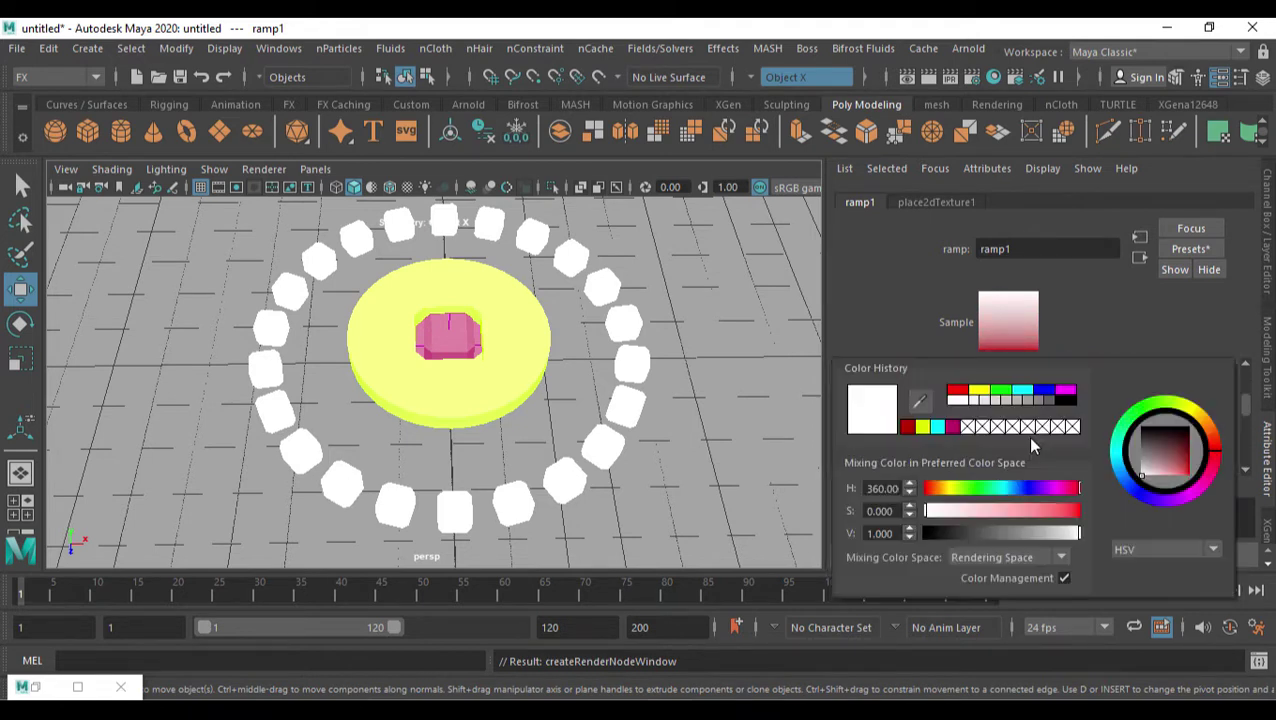
click(1013, 487)
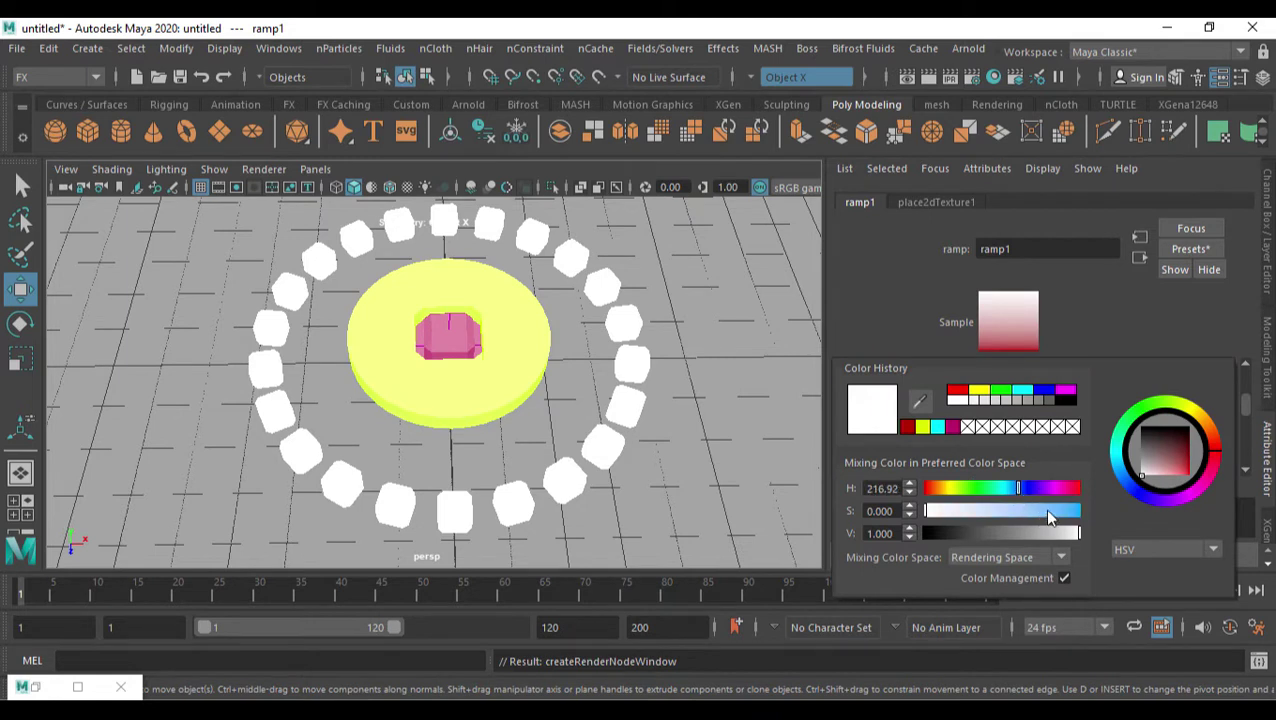
drag(1044, 508, 1079, 508)
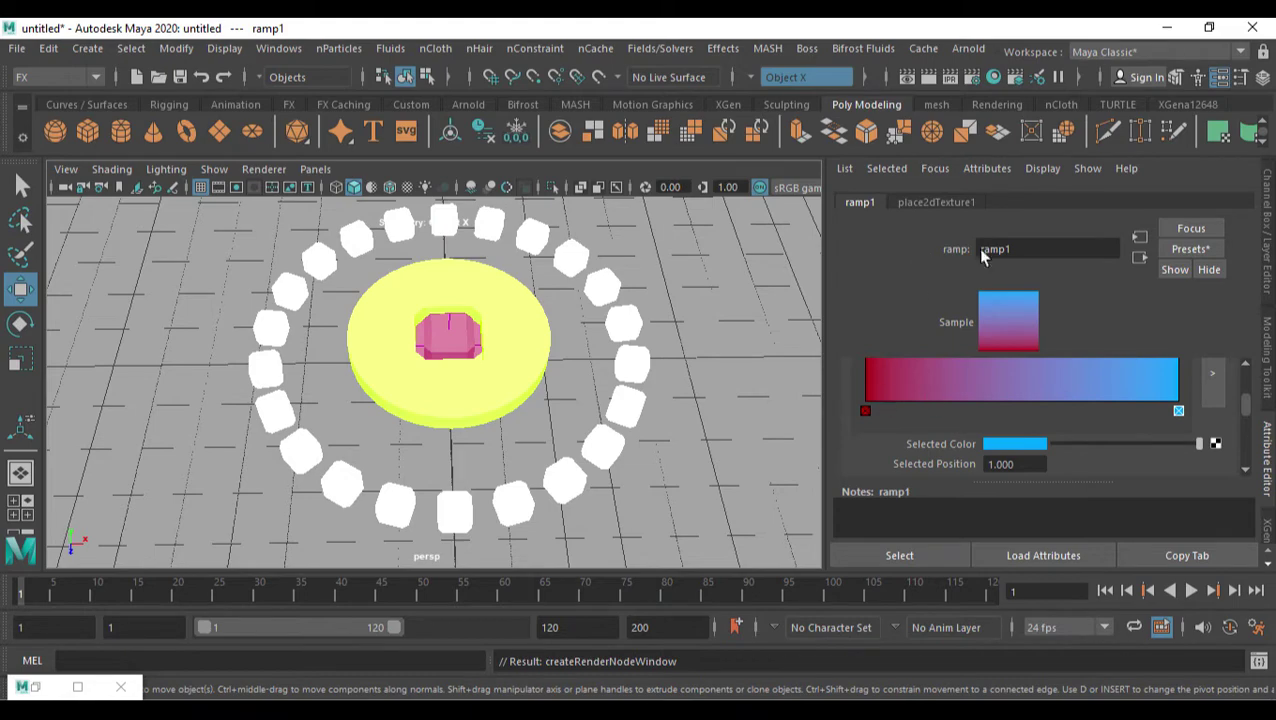
- Start a live Arnold RenderView render to preview the ramp colors on the cube ring
click(966, 49)
click(988, 100)
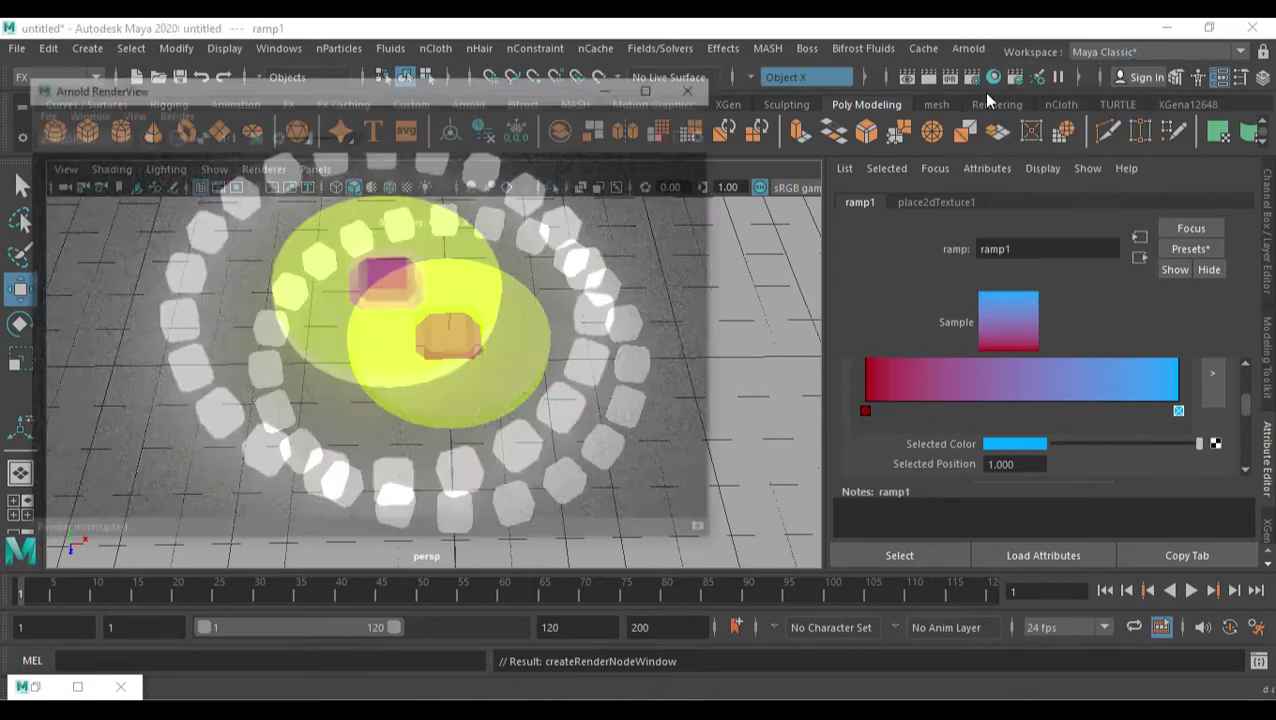
click(669, 131)
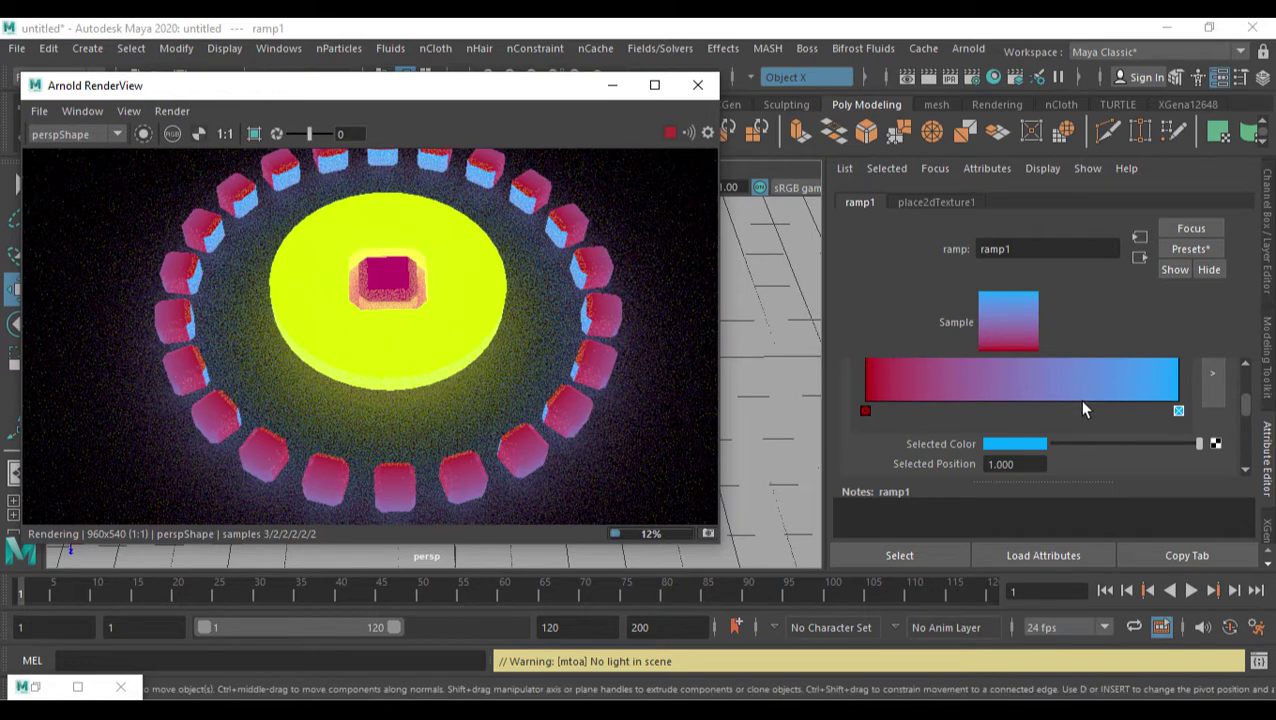
- Move the ramp's red stop to about position 0.132 and the blue stop right beside it for a sharp color transition
scroll(1082, 408, up, 1)
drag(1160, 400, 1091, 400)
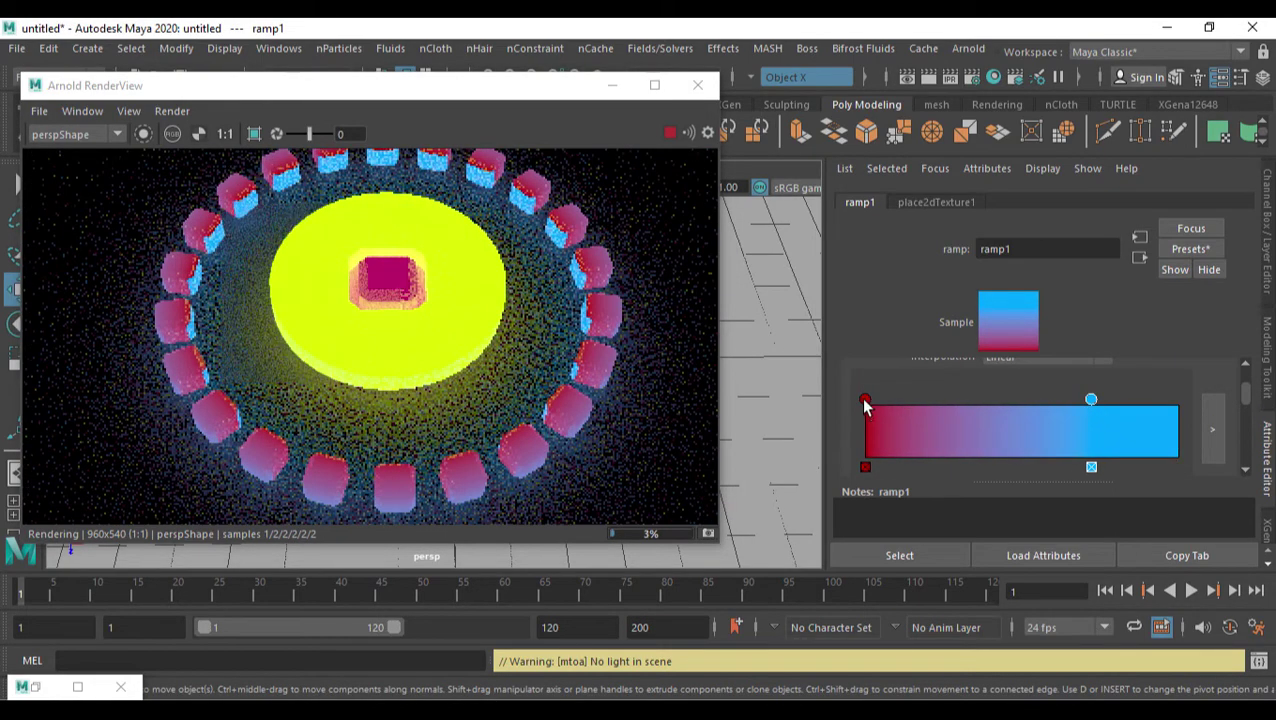
drag(866, 405, 977, 401)
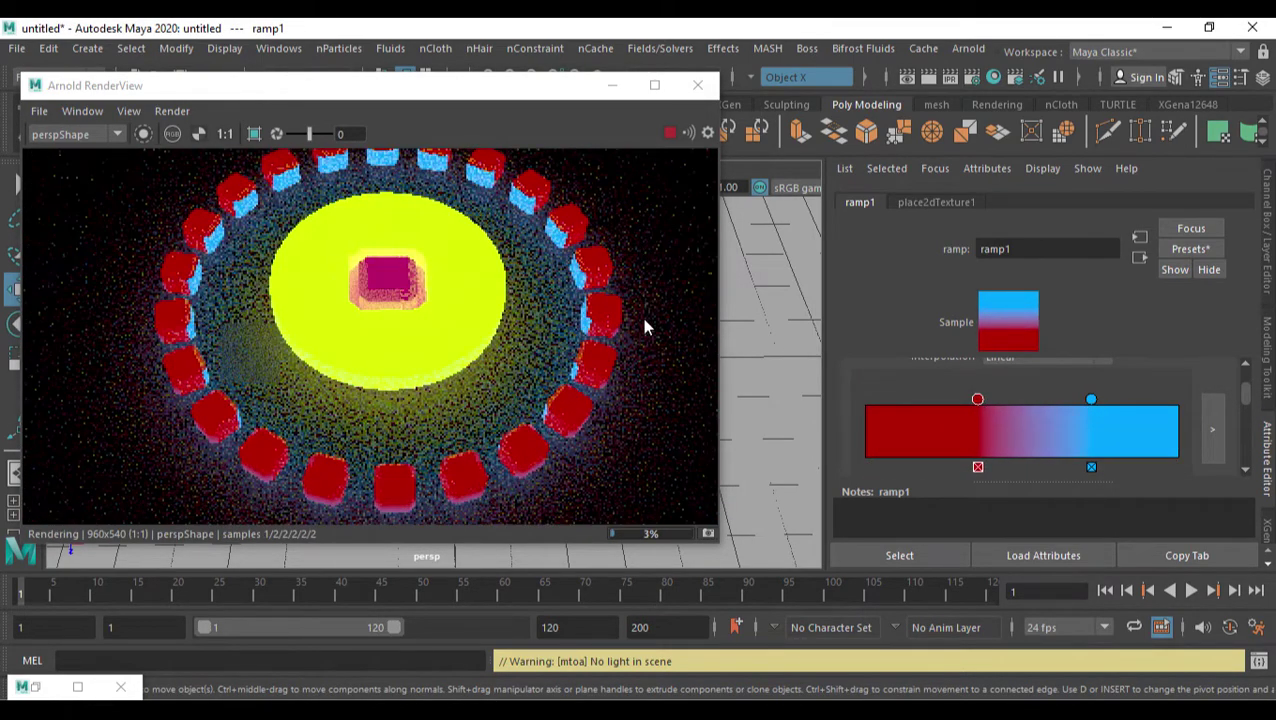
drag(1092, 399, 906, 400)
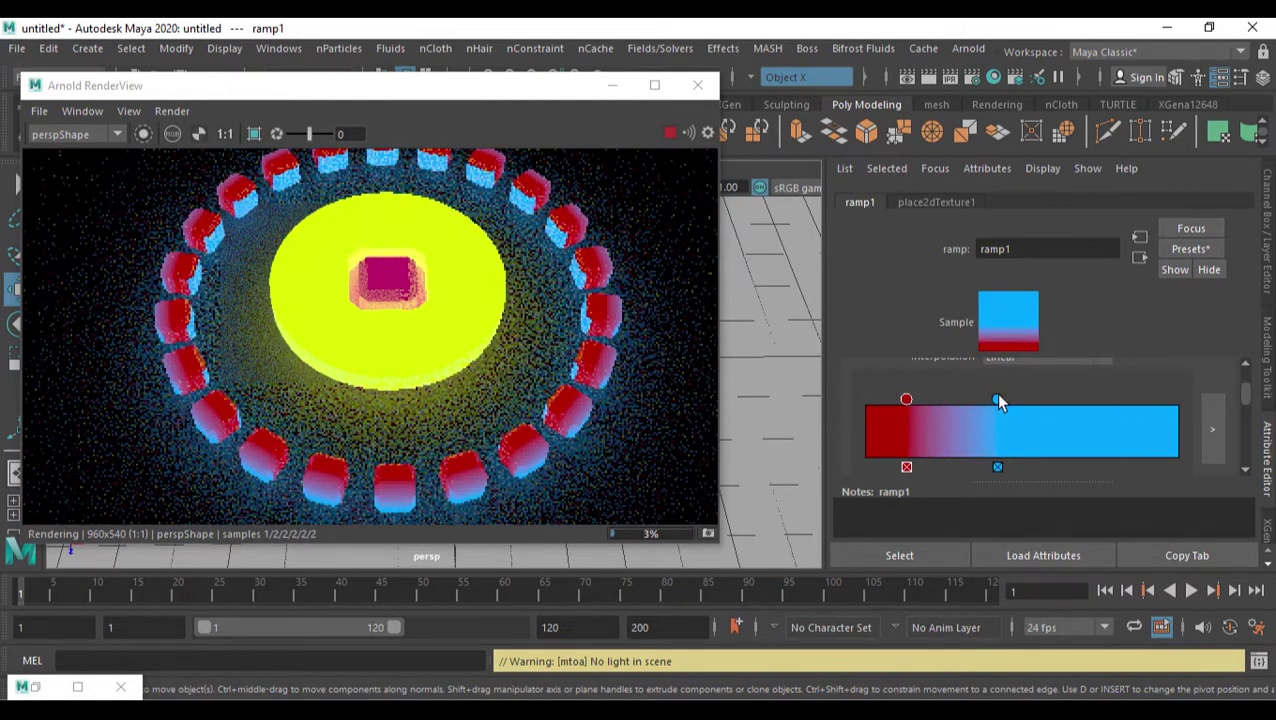
drag(998, 401, 917, 395)
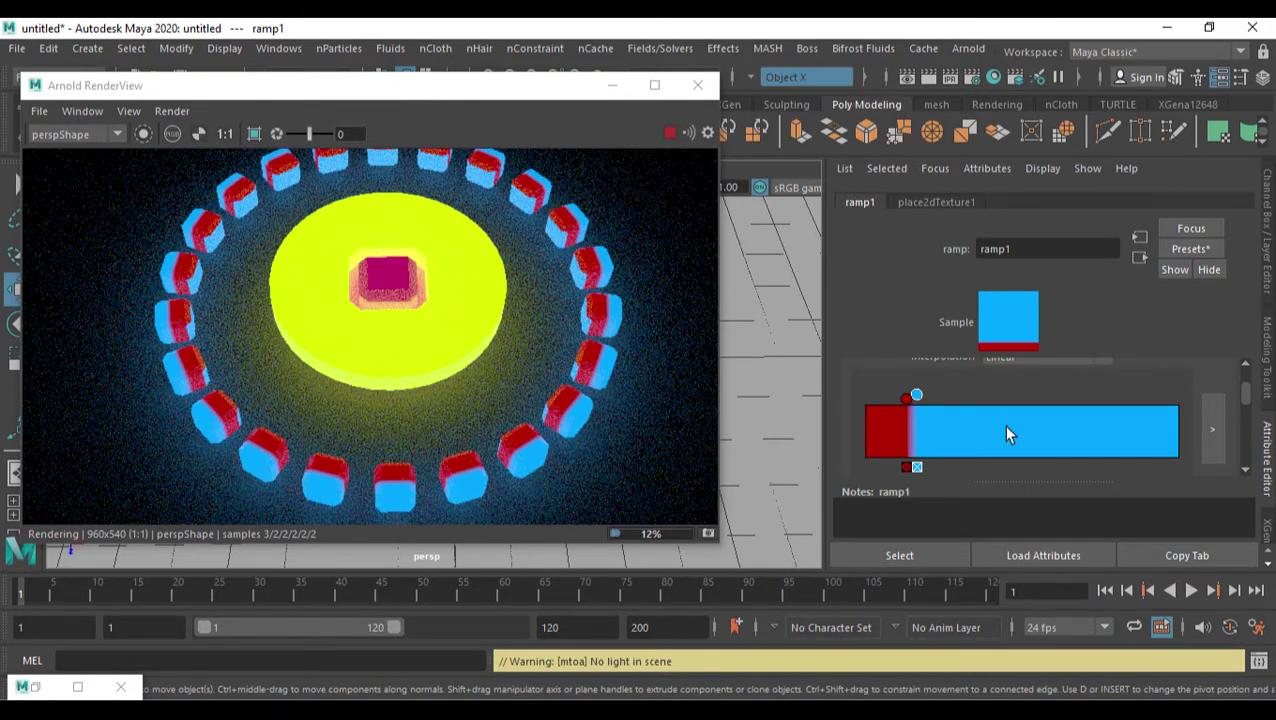
- Change the ramp's red stop to a bright yellow with saturation and value at 1.000
scroll(1018, 437, down, 2)
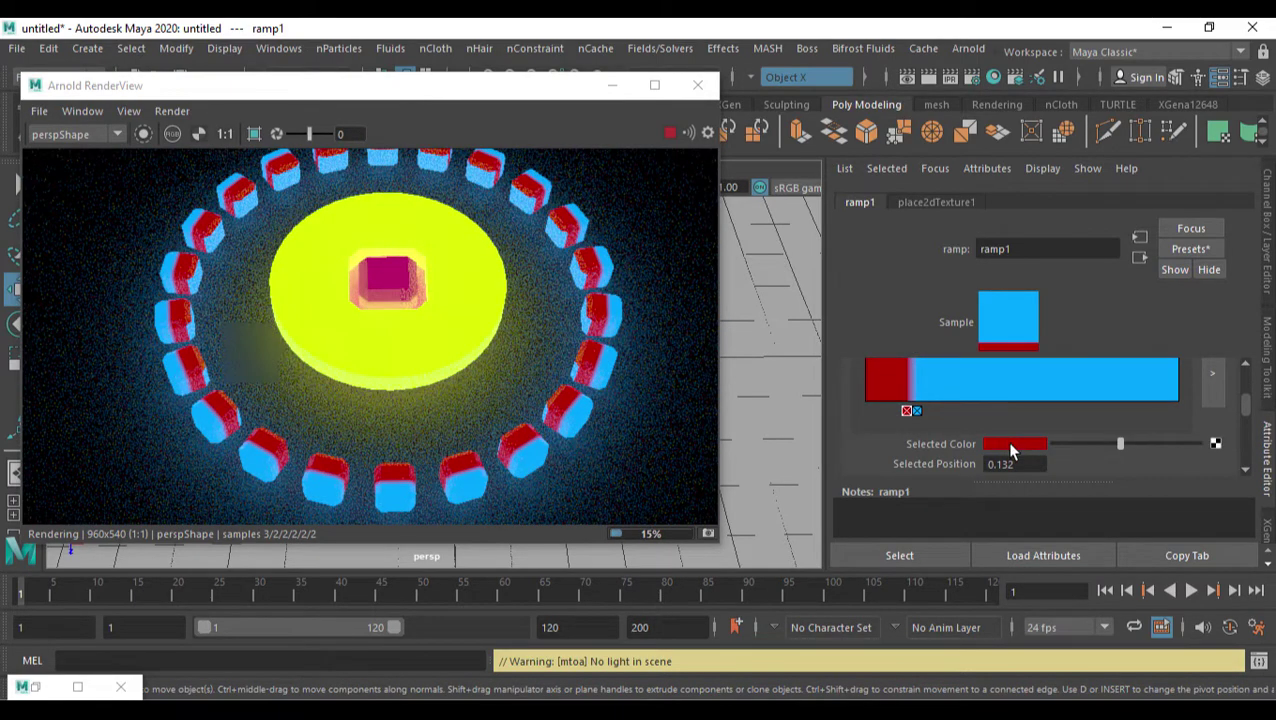
click(1010, 450)
click(968, 495)
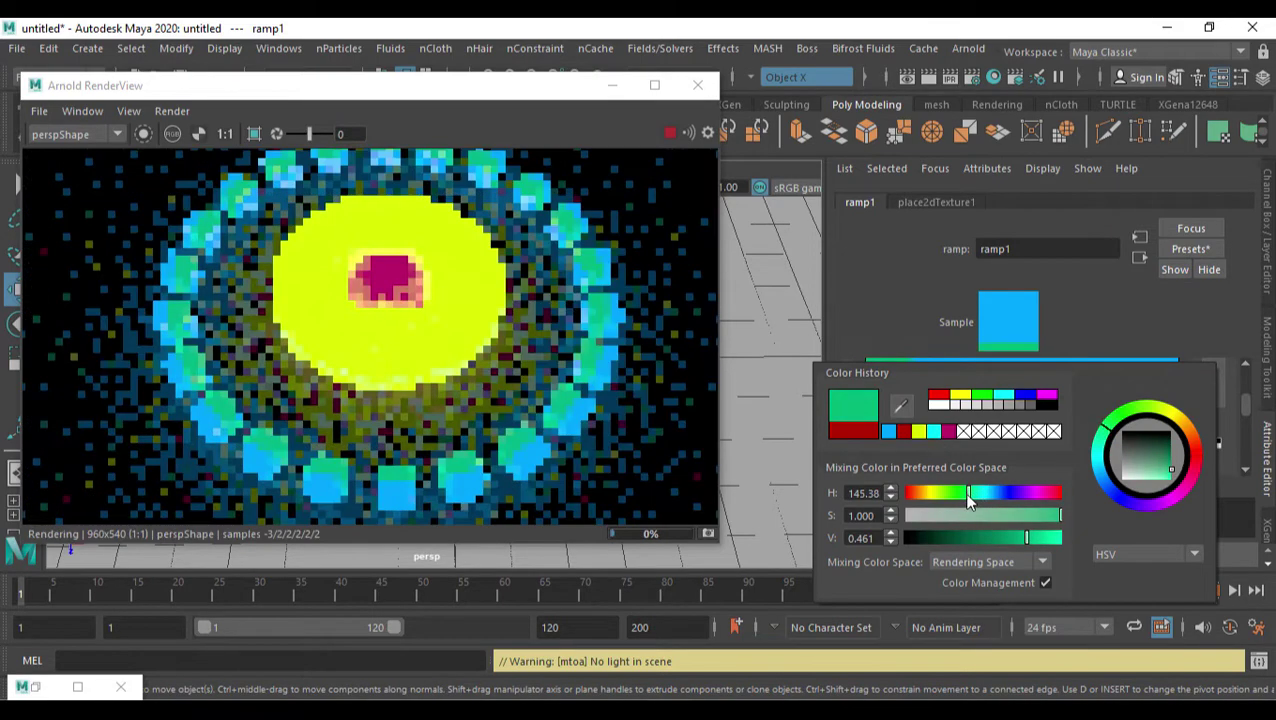
drag(1017, 535, 1100, 550)
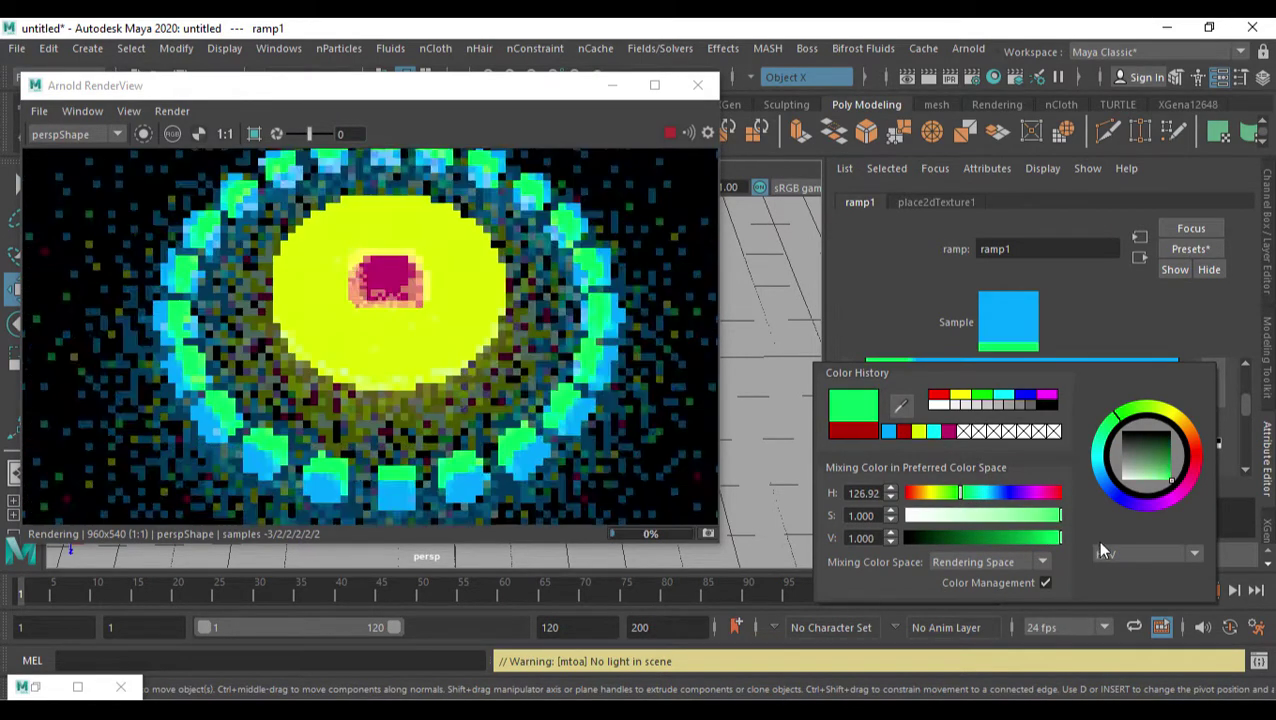
click(1036, 493)
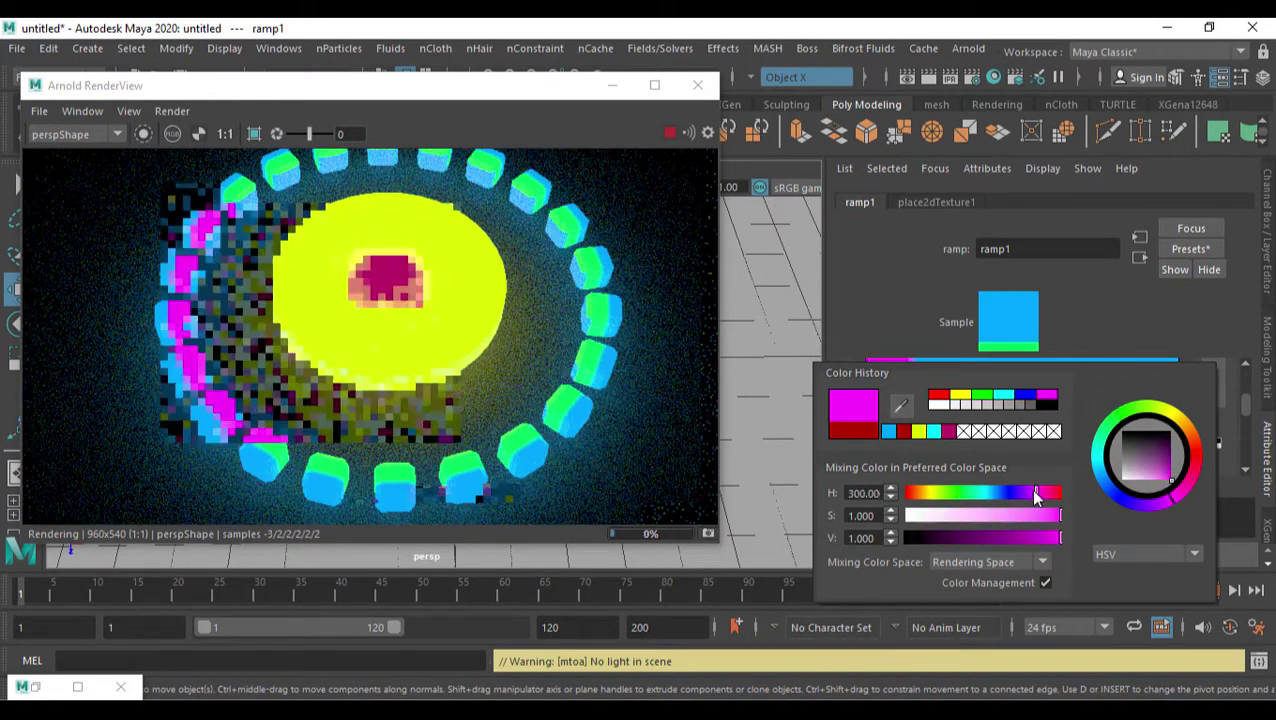
click(1032, 495)
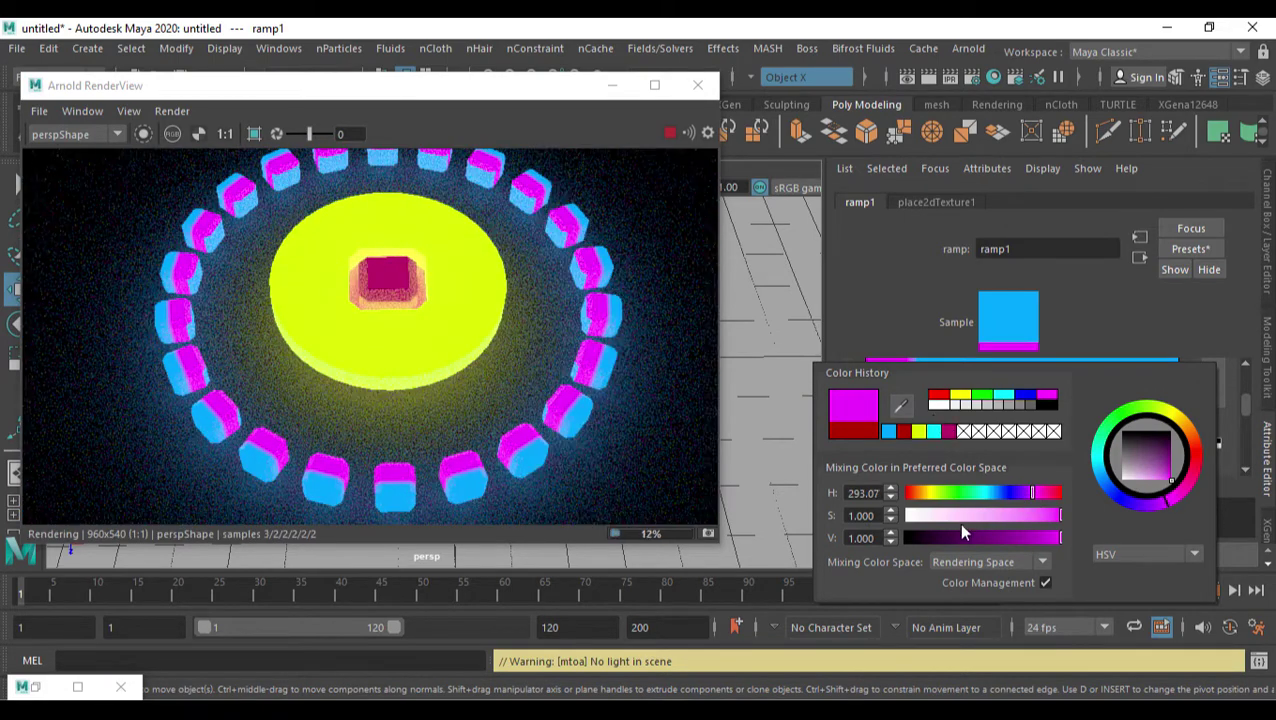
drag(967, 540, 1094, 535)
click(927, 492)
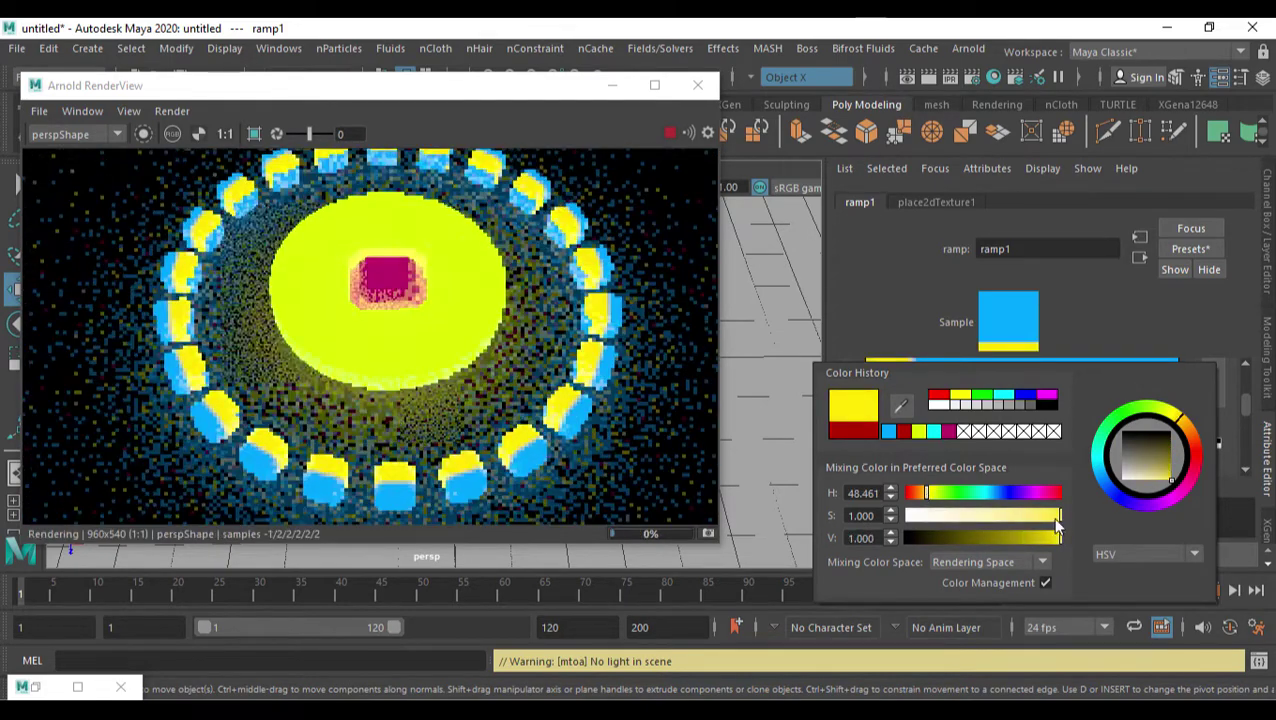
click(925, 487)
click(931, 492)
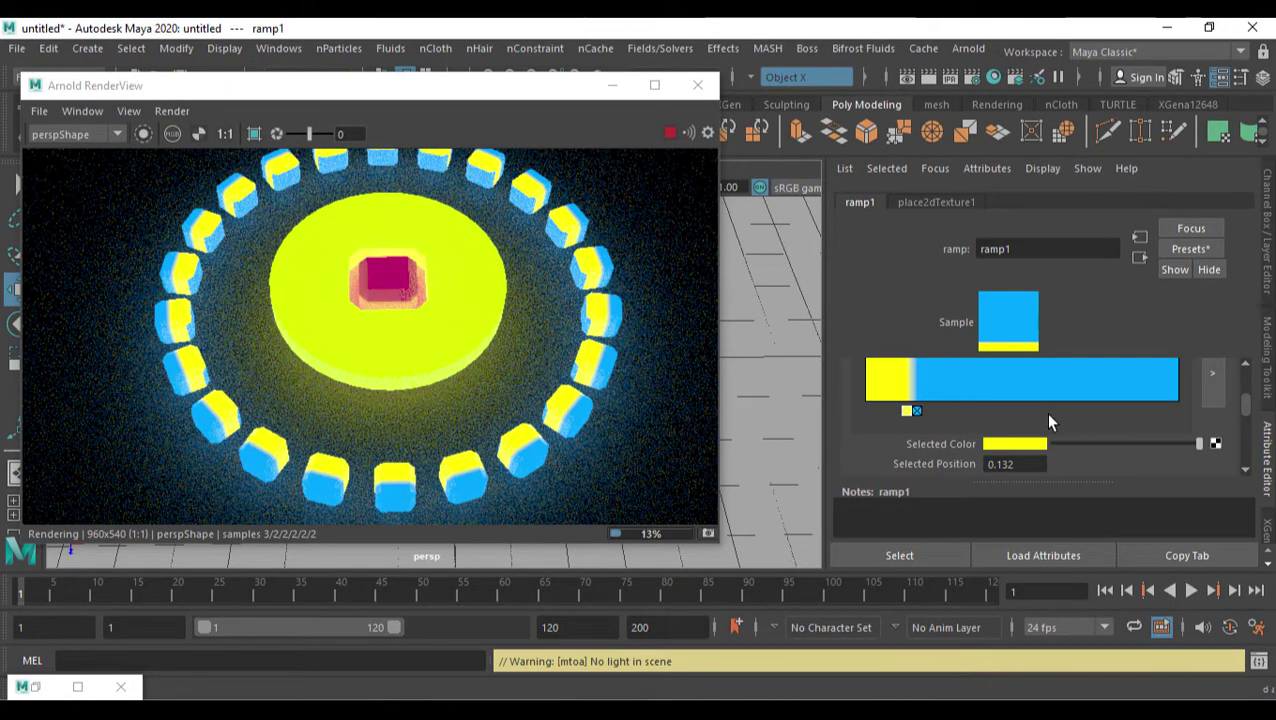
- Add two stops in the ramp's blue area, color the one at position 0.611 dark red and close the render window
scroll(1045, 412, up, 1)
click(1037, 428)
click(1056, 420)
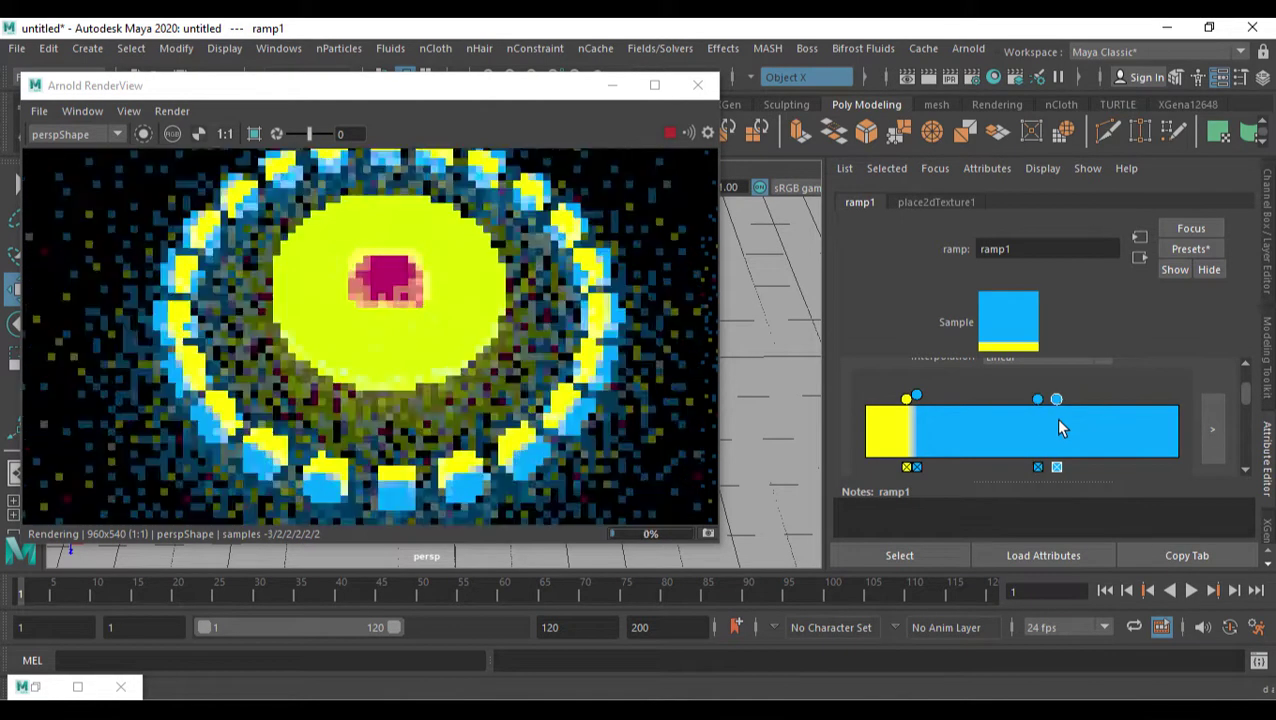
scroll(1078, 413, down, 3)
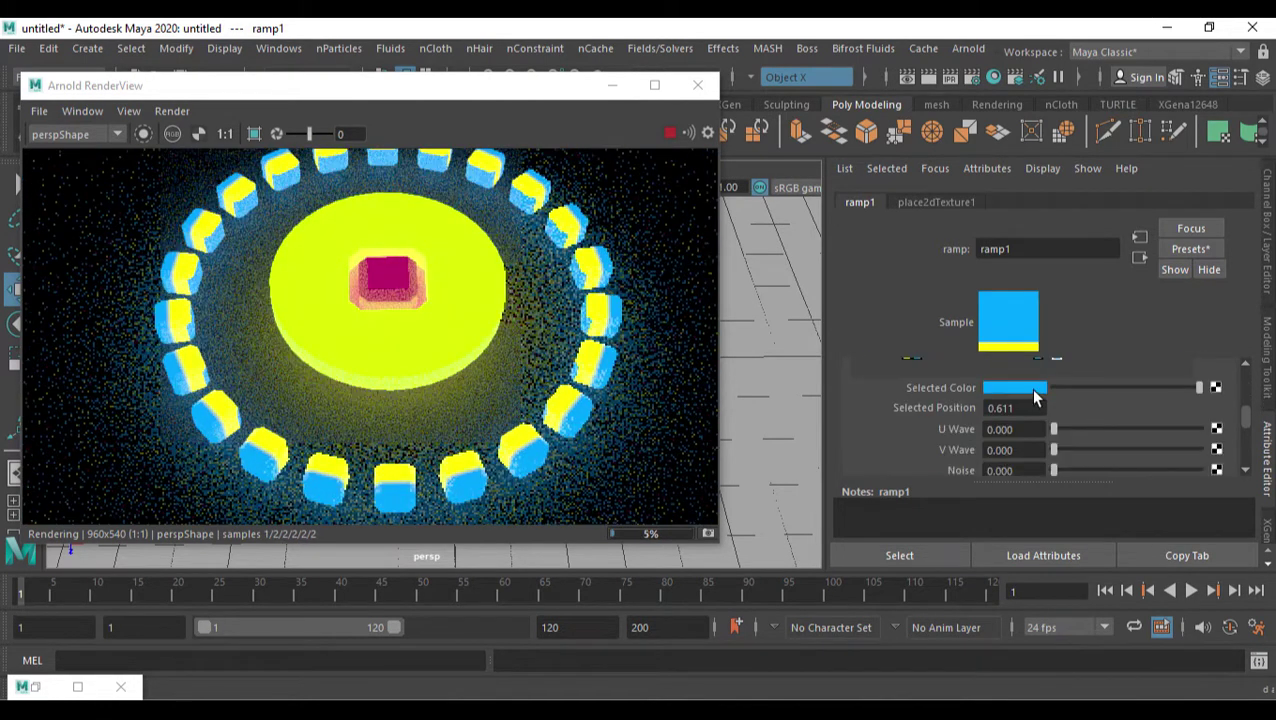
click(1025, 385)
click(942, 378)
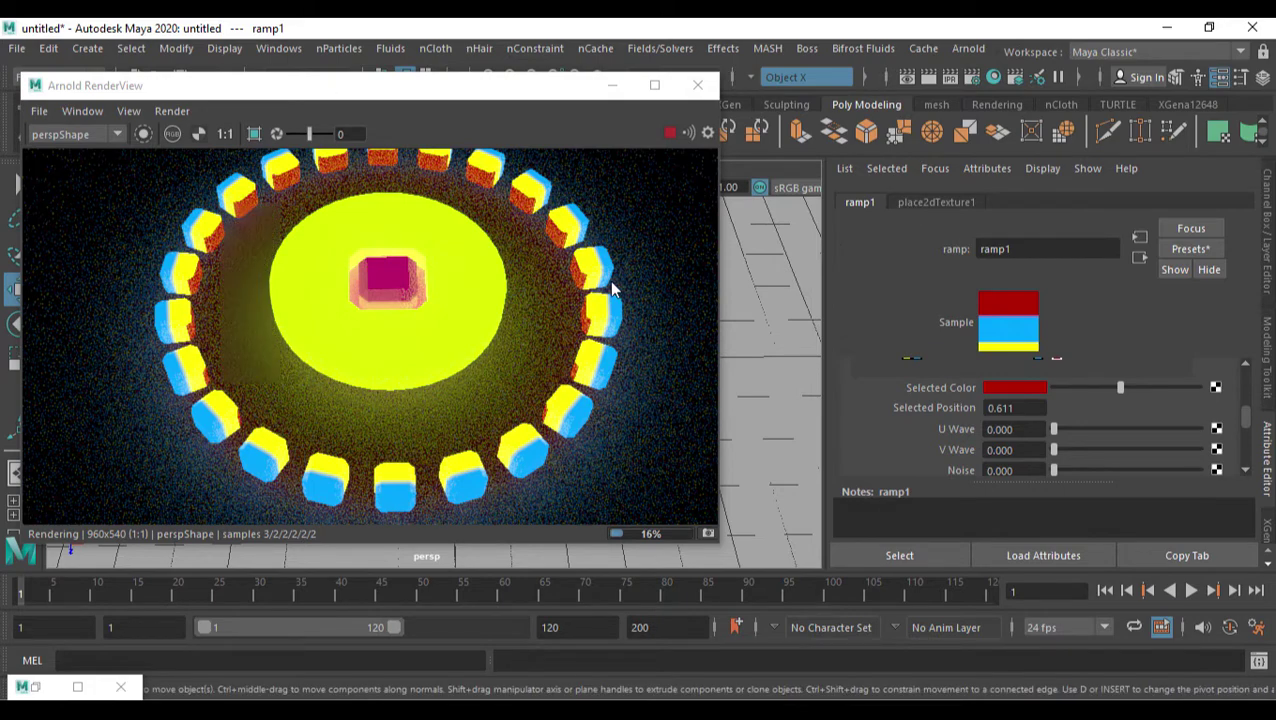
click(698, 85)
- Select the cube ring and add an Audio node to its MASH1 network
click(638, 365)
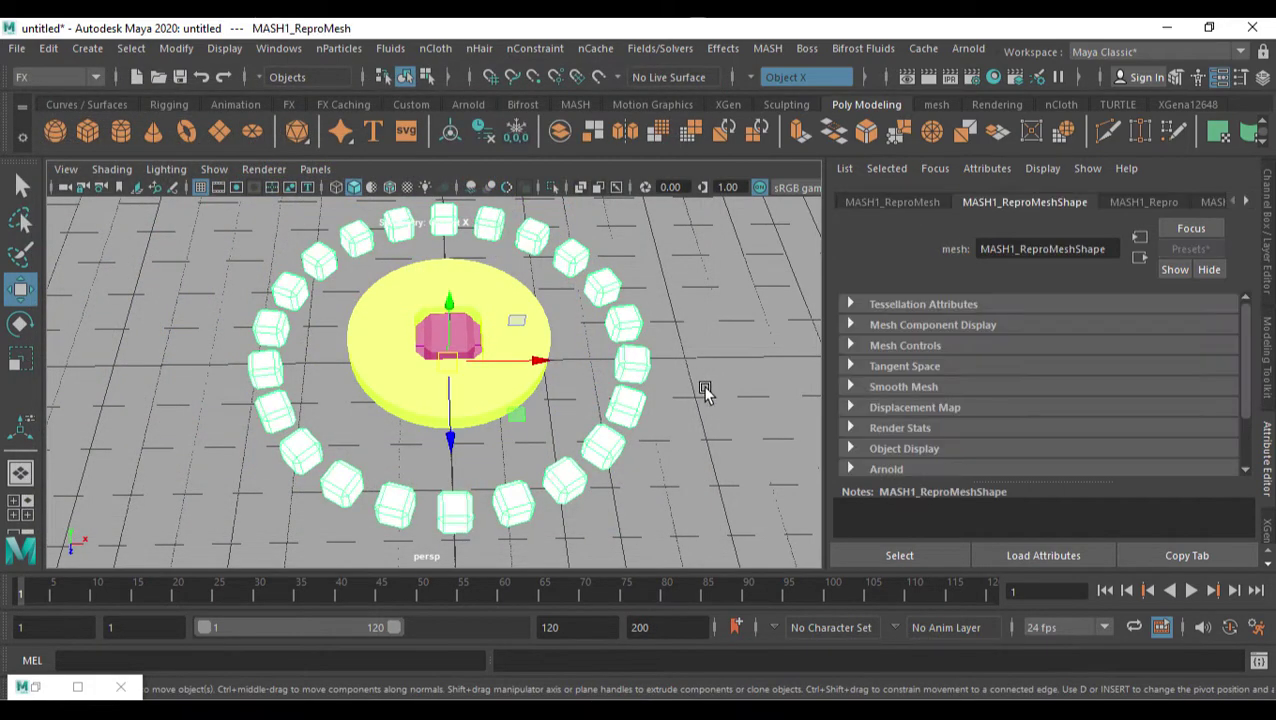
alt+drag(706, 390, 706, 364)
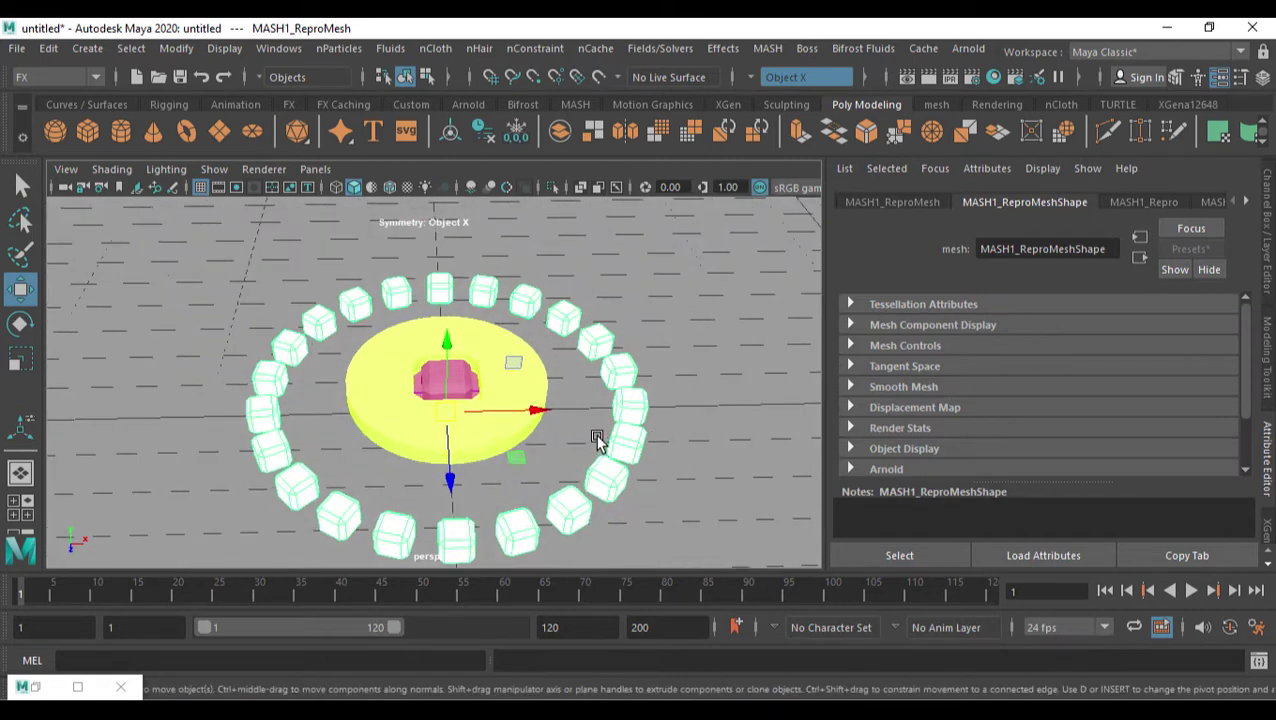
click(1205, 202)
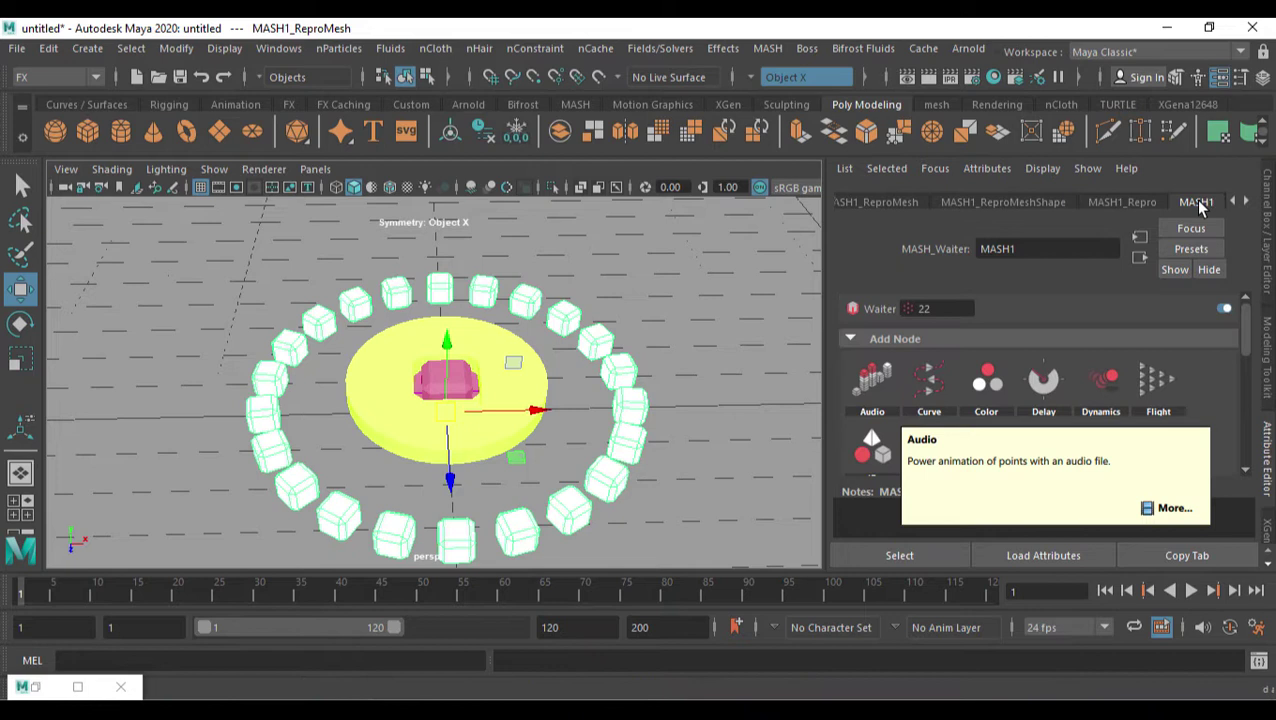
click(873, 388)
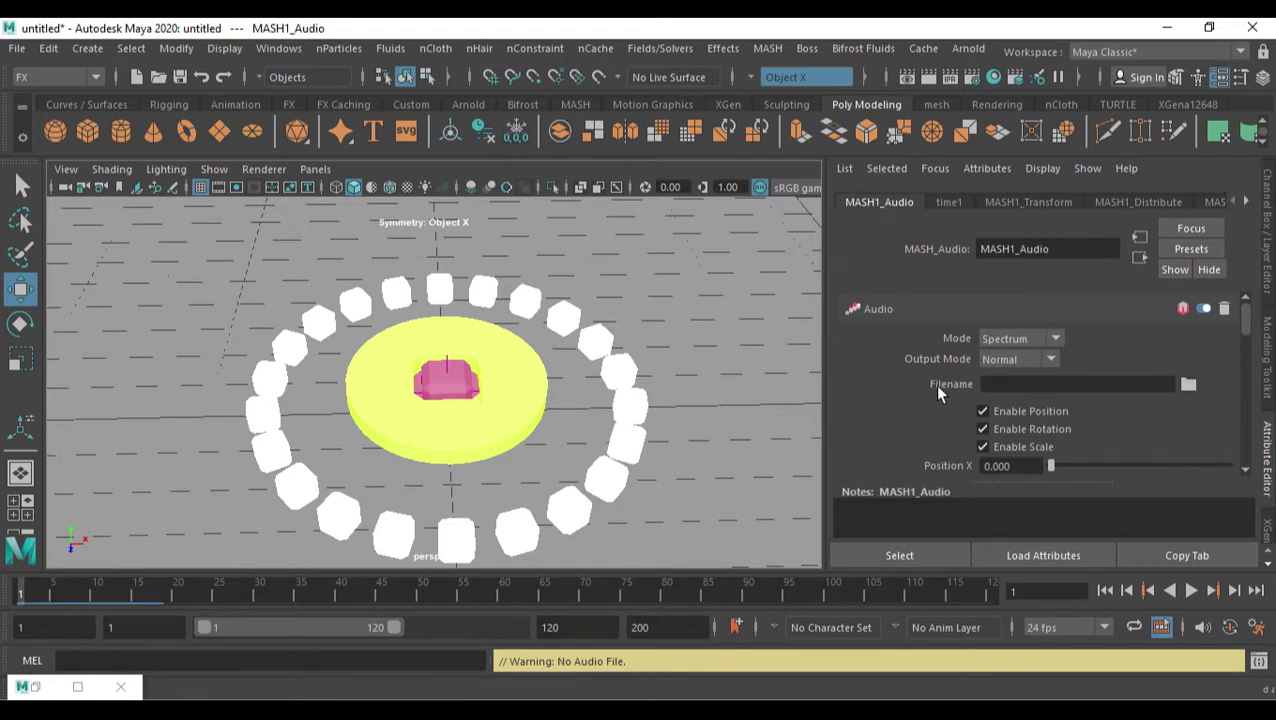
- Load Music.wav from the project's sound folder into the MASH1 Audio node and play the animation briefly
click(1189, 386)
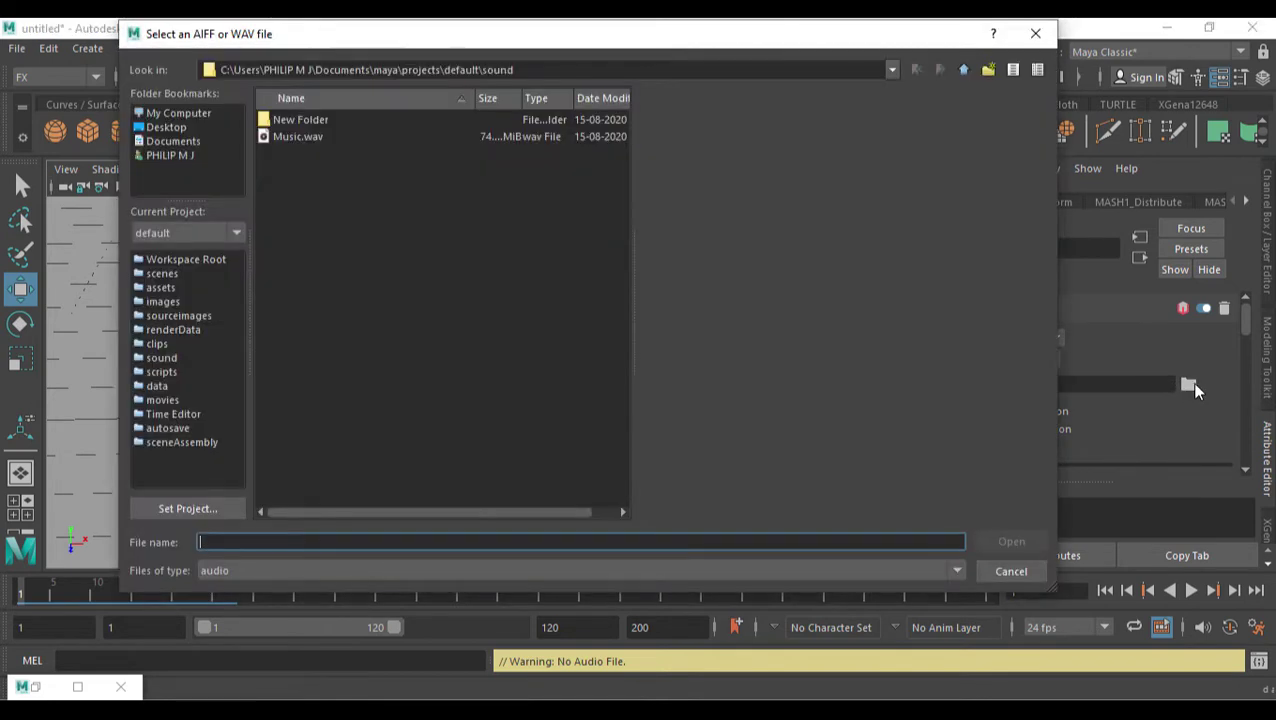
click(293, 137)
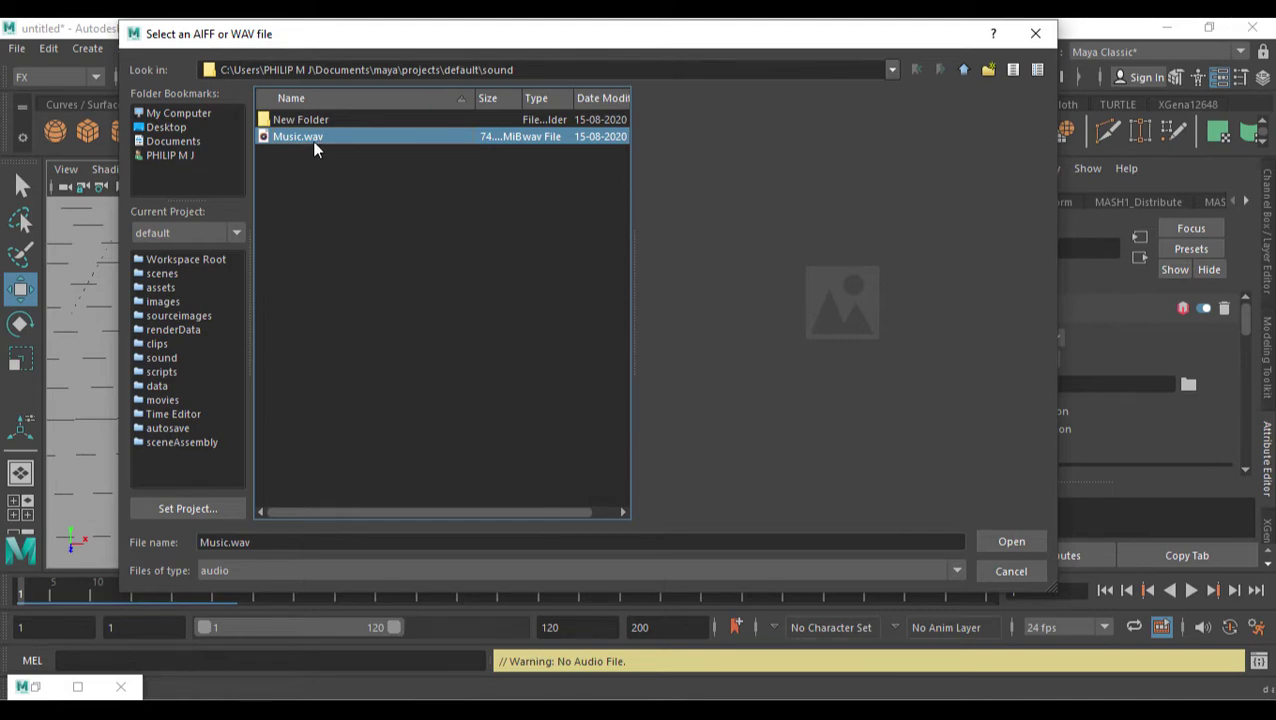
click(1005, 538)
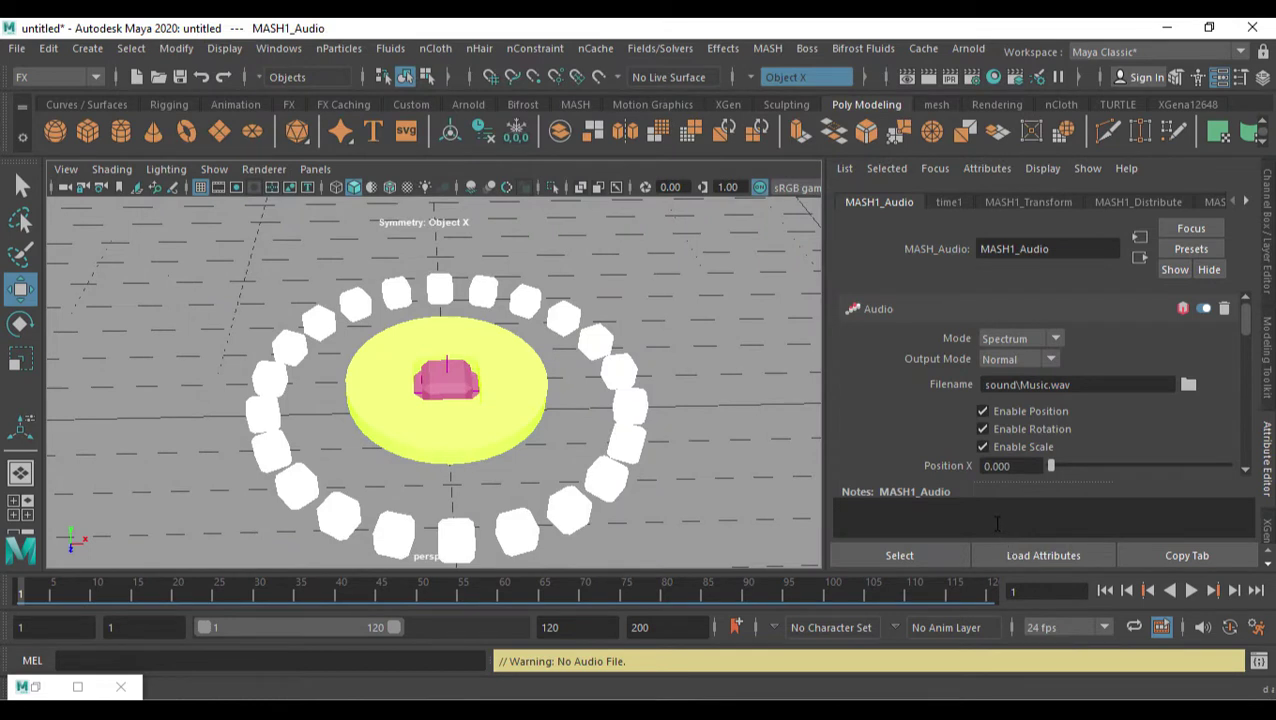
click(1194, 591)
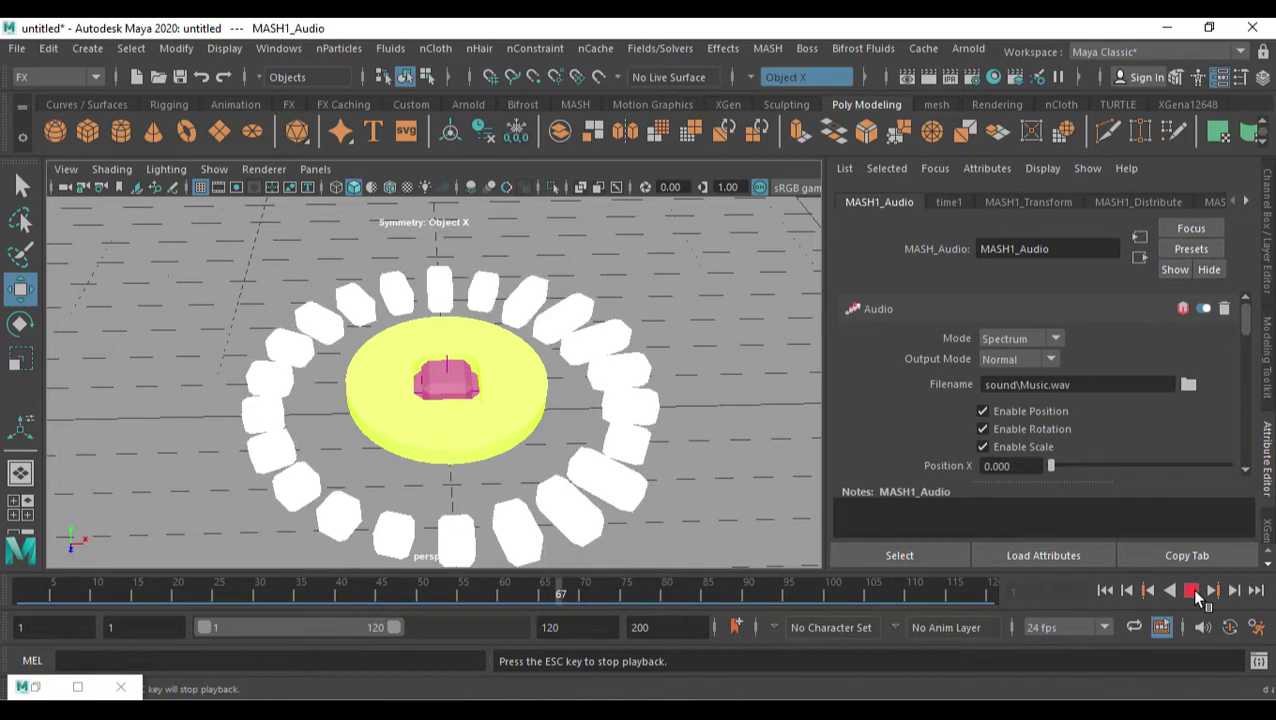
click(1194, 592)
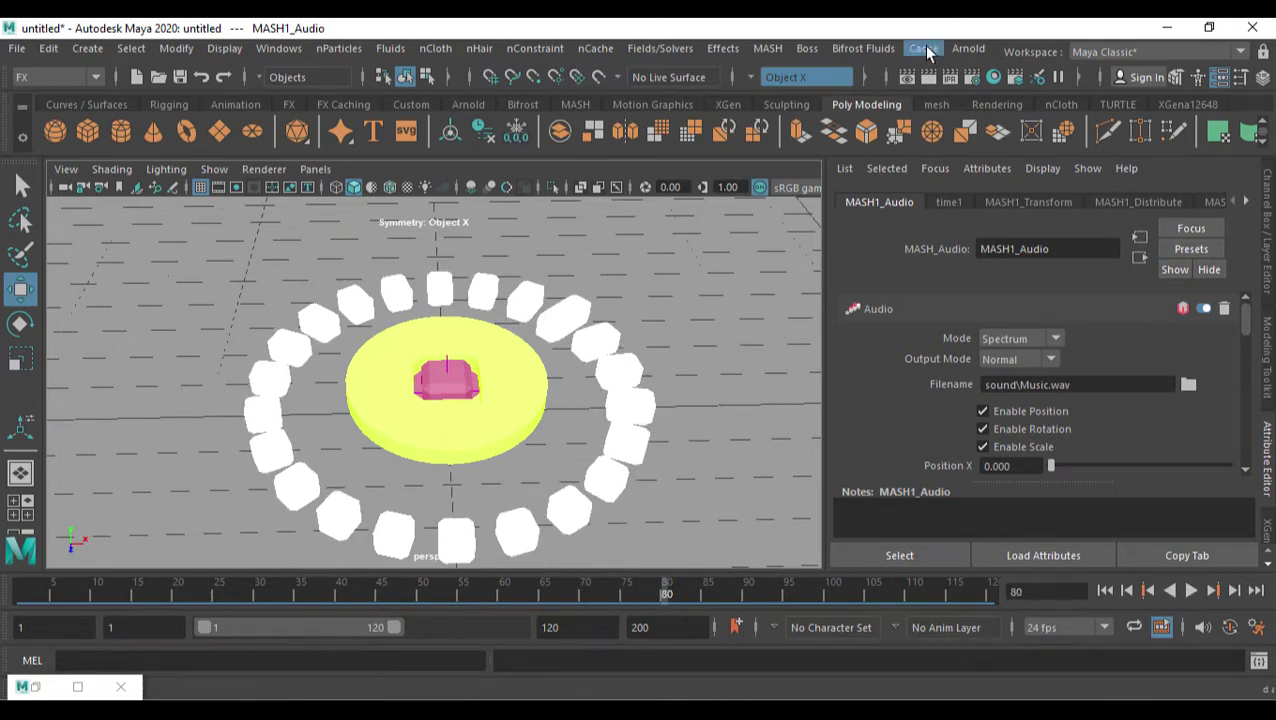
- Render the cube ring at frame 80 in the Arnold RenderView and close the render window
click(968, 48)
click(1040, 100)
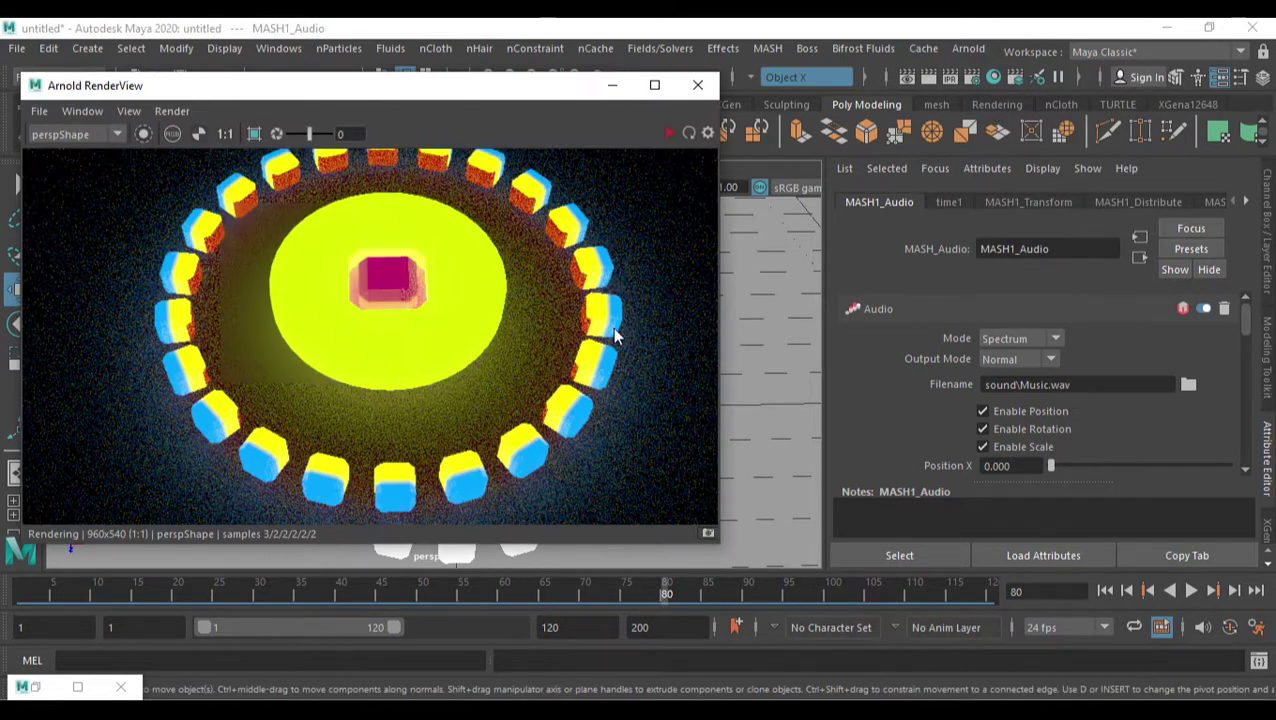
click(669, 132)
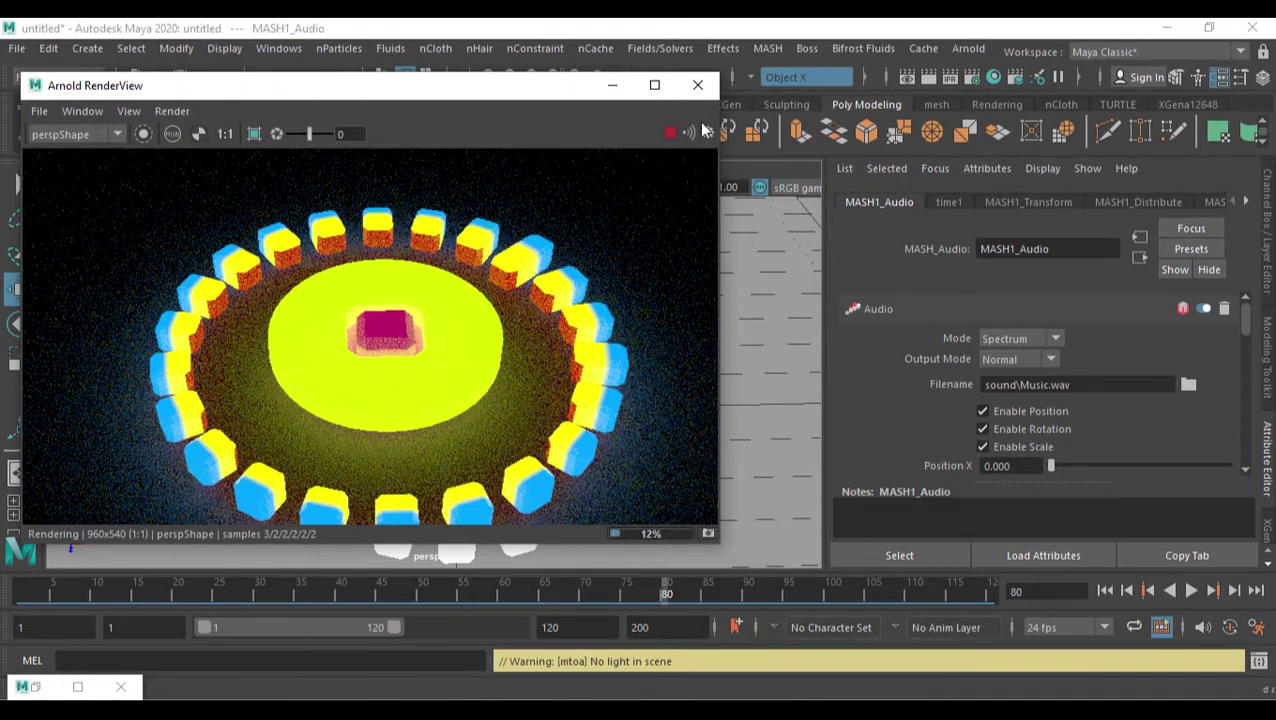
click(697, 84)
- Render the cube ring in the Arnold RenderView from a higher viewpoint
alt+drag(667, 246, 625, 334)
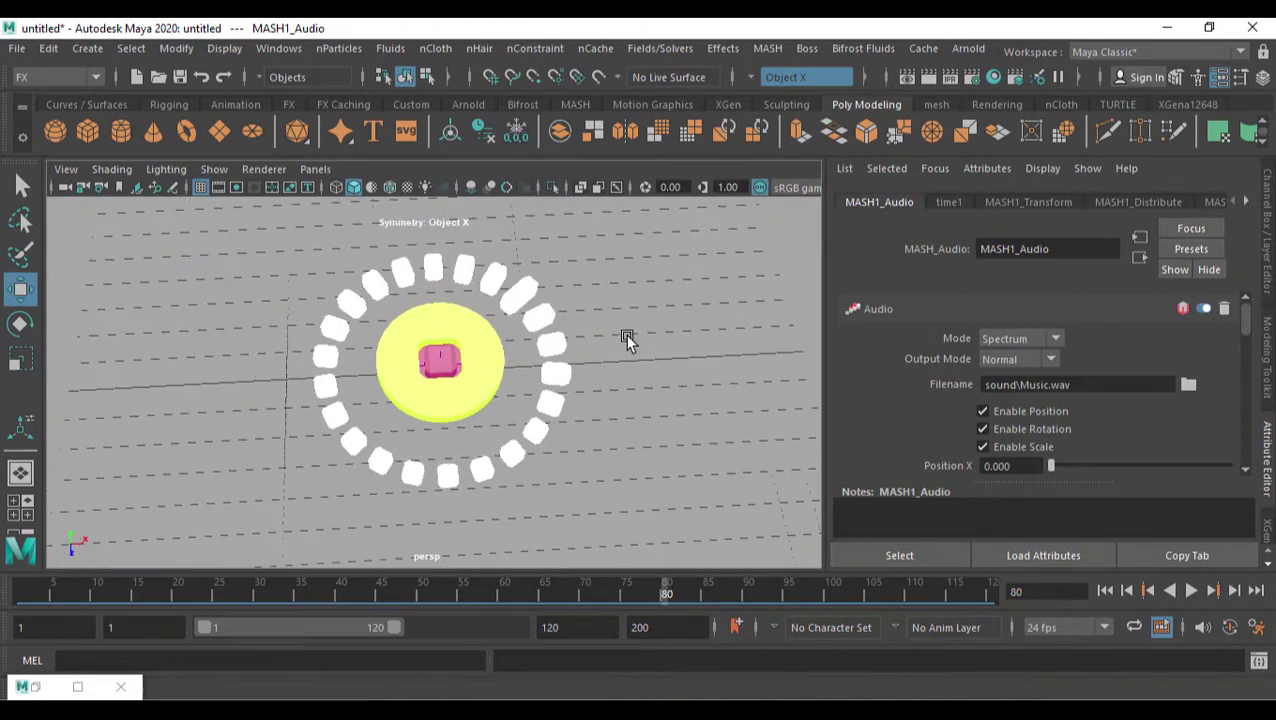
click(967, 48)
click(1030, 99)
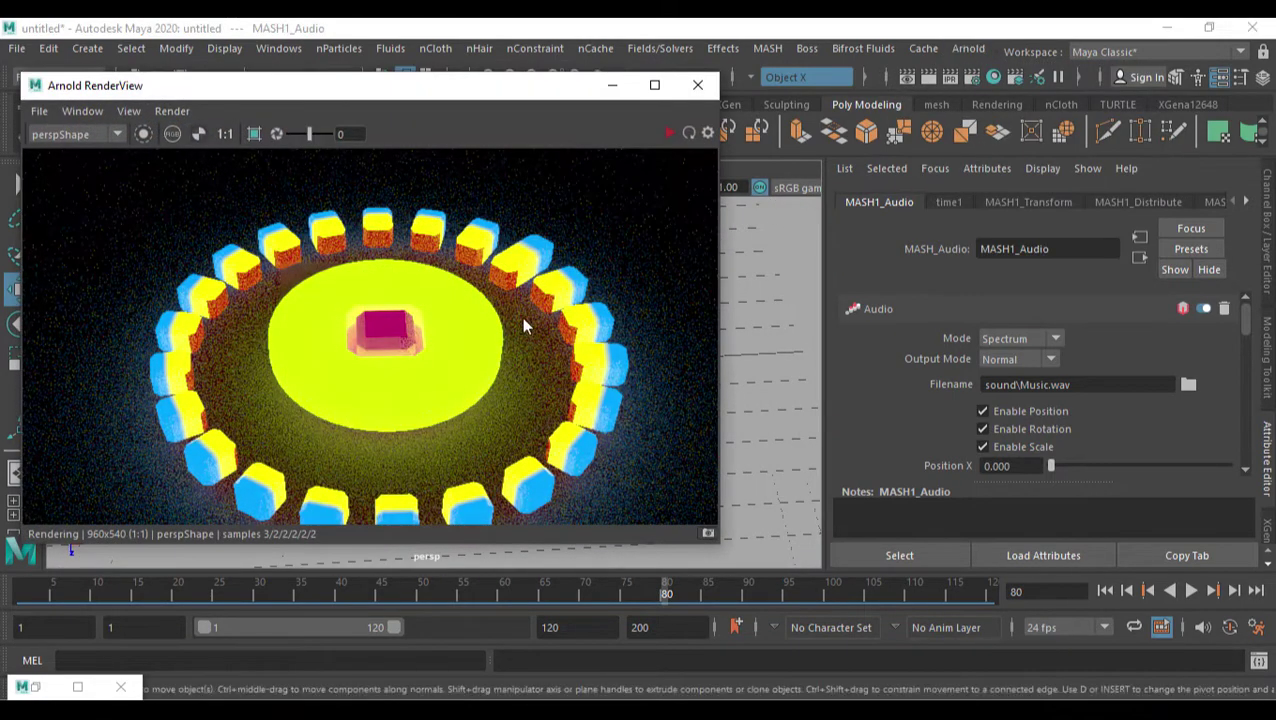
click(668, 134)
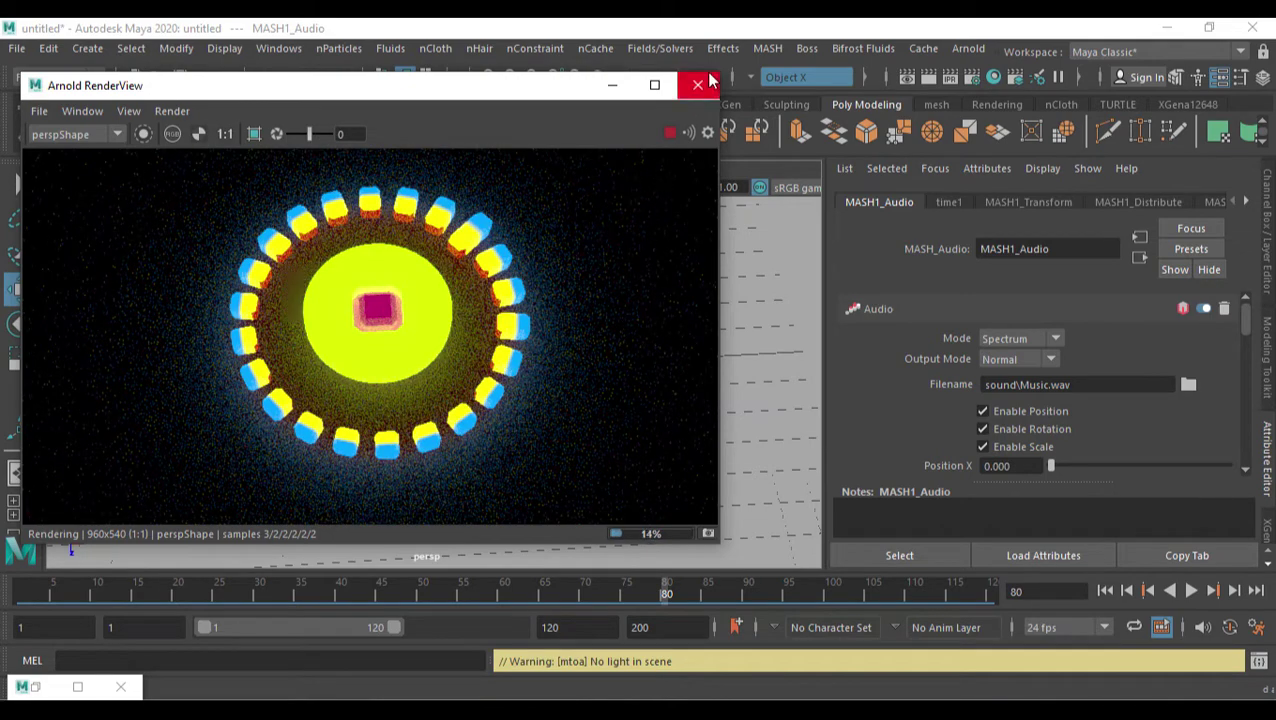
- Play the animation with the live Arnold render running, stop it and close the render window
click(1191, 591)
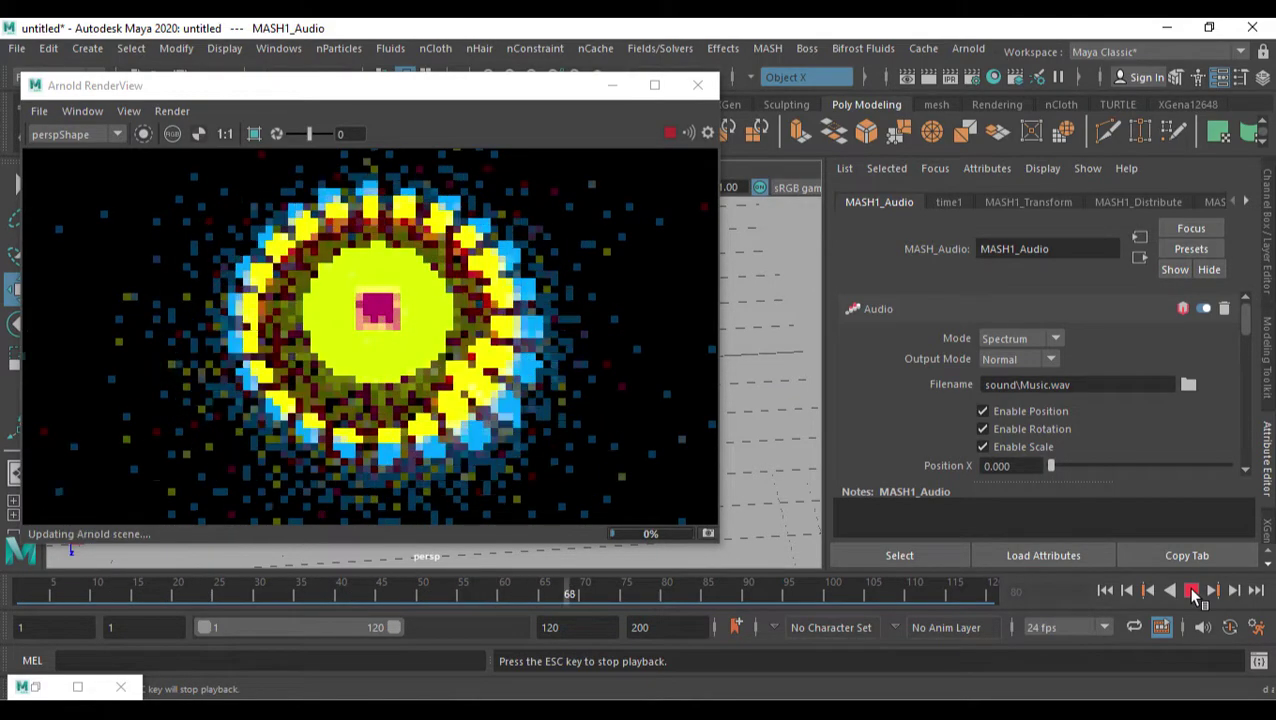
click(1192, 591)
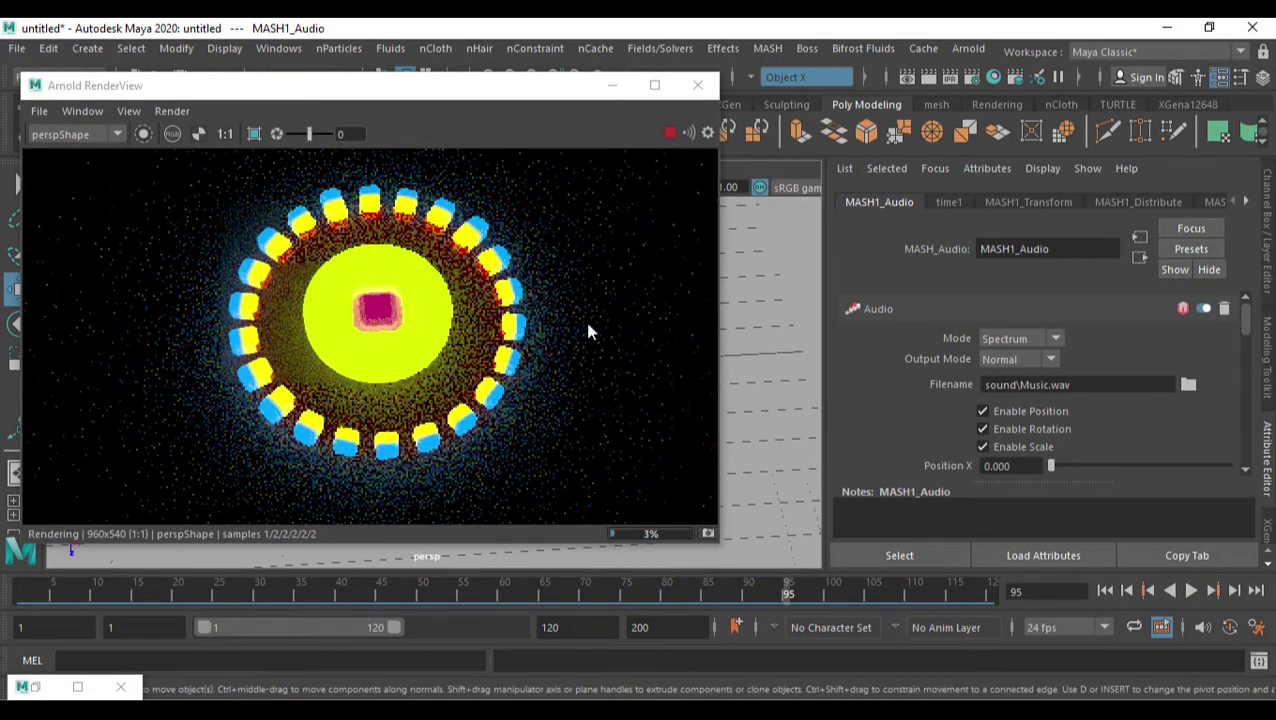
click(697, 88)
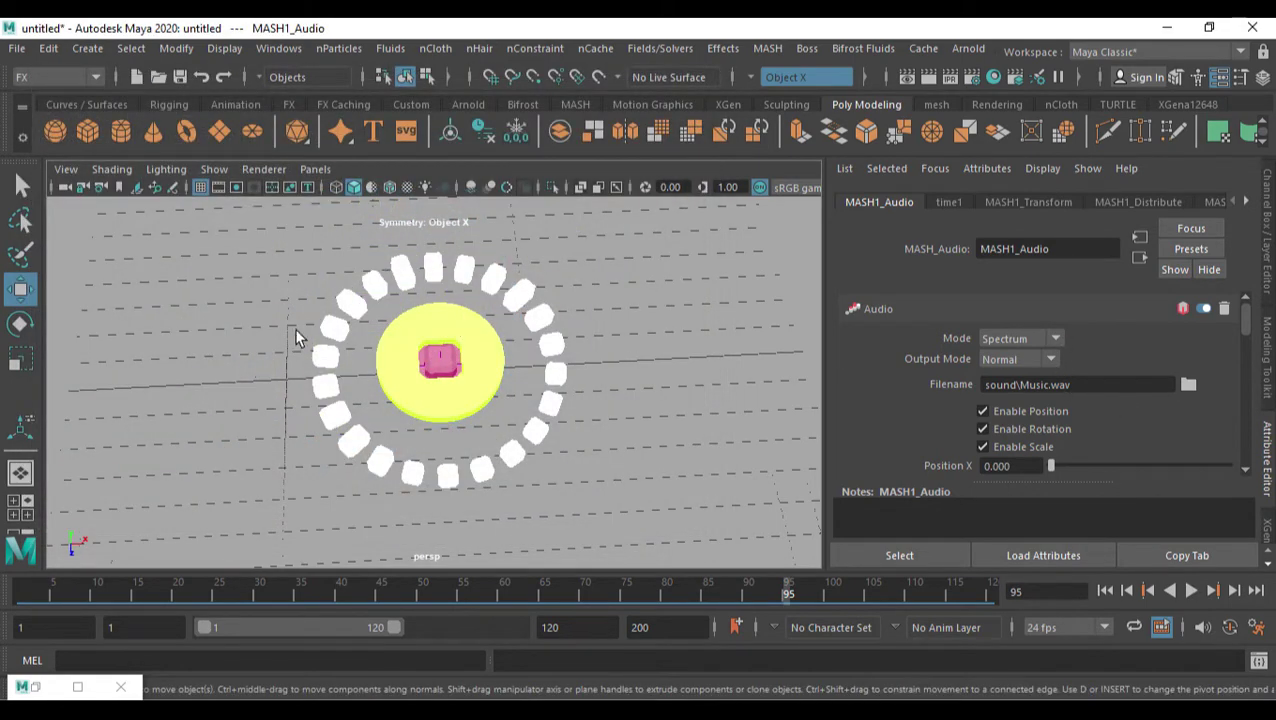
- Turn on wireframe on shaded in the viewport, preview the Spectrum mode animation twice and return to frame 1
click(391, 188)
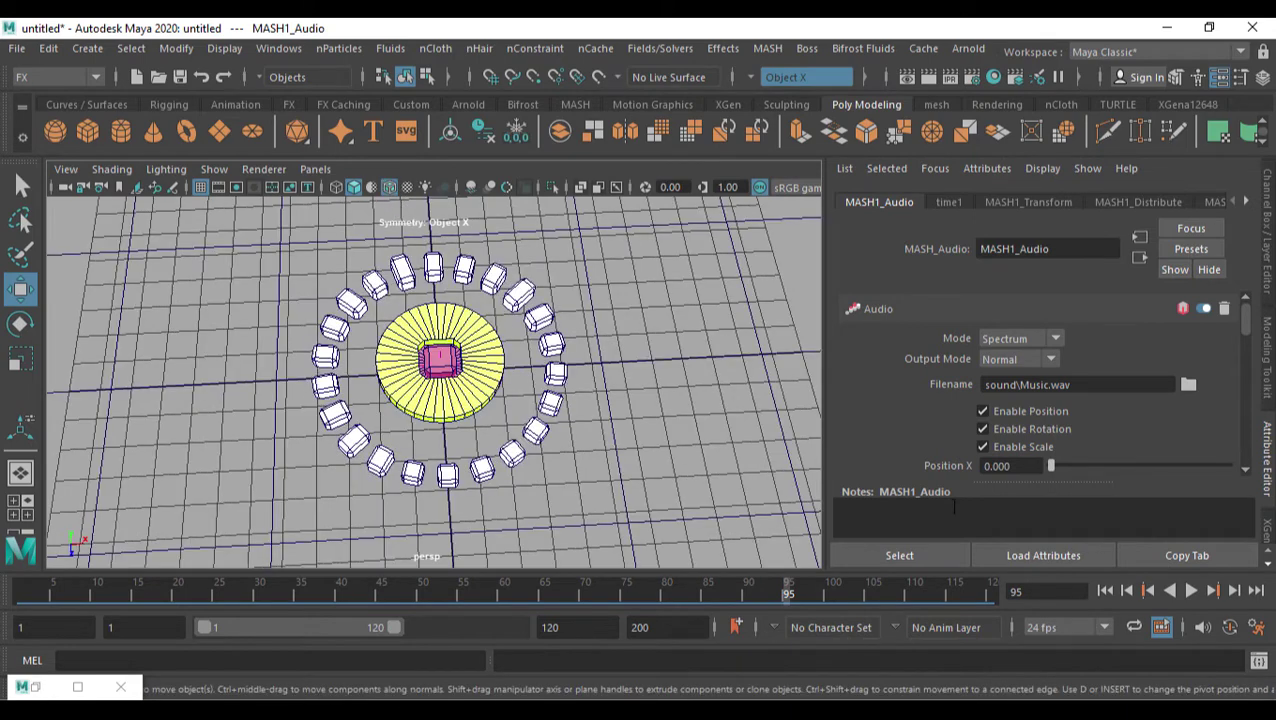
click(1191, 590)
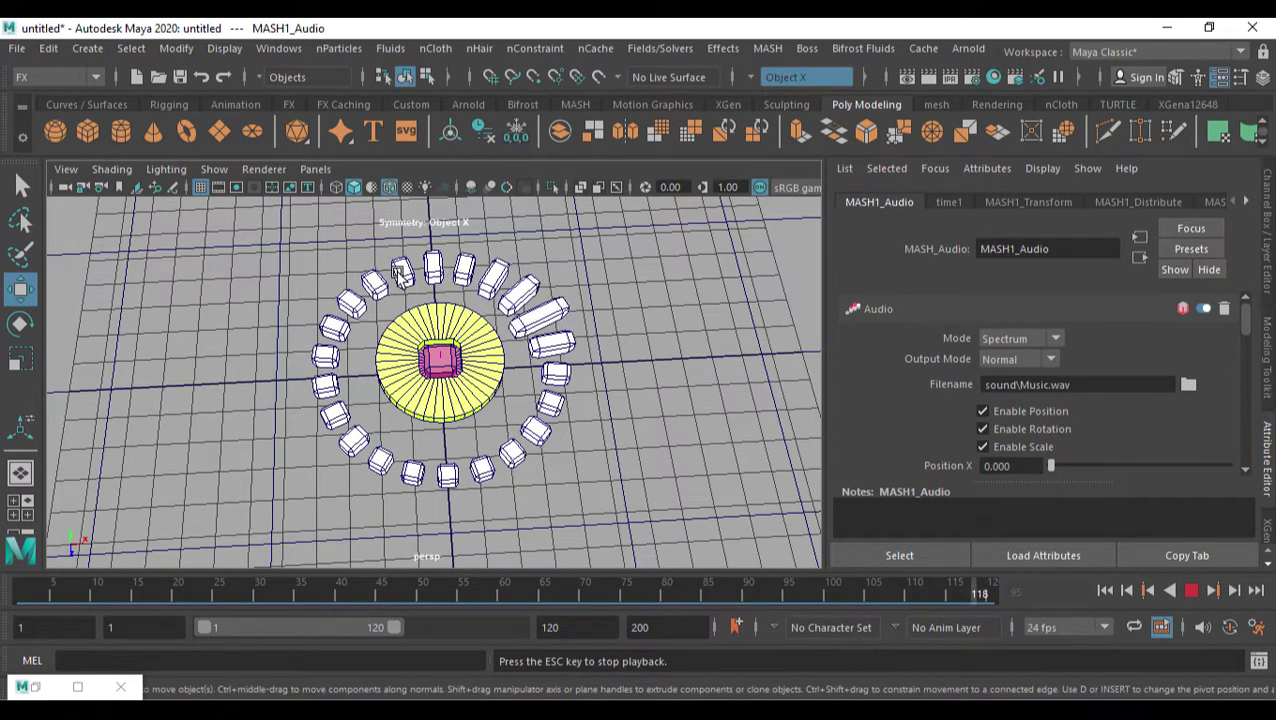
click(1031, 359)
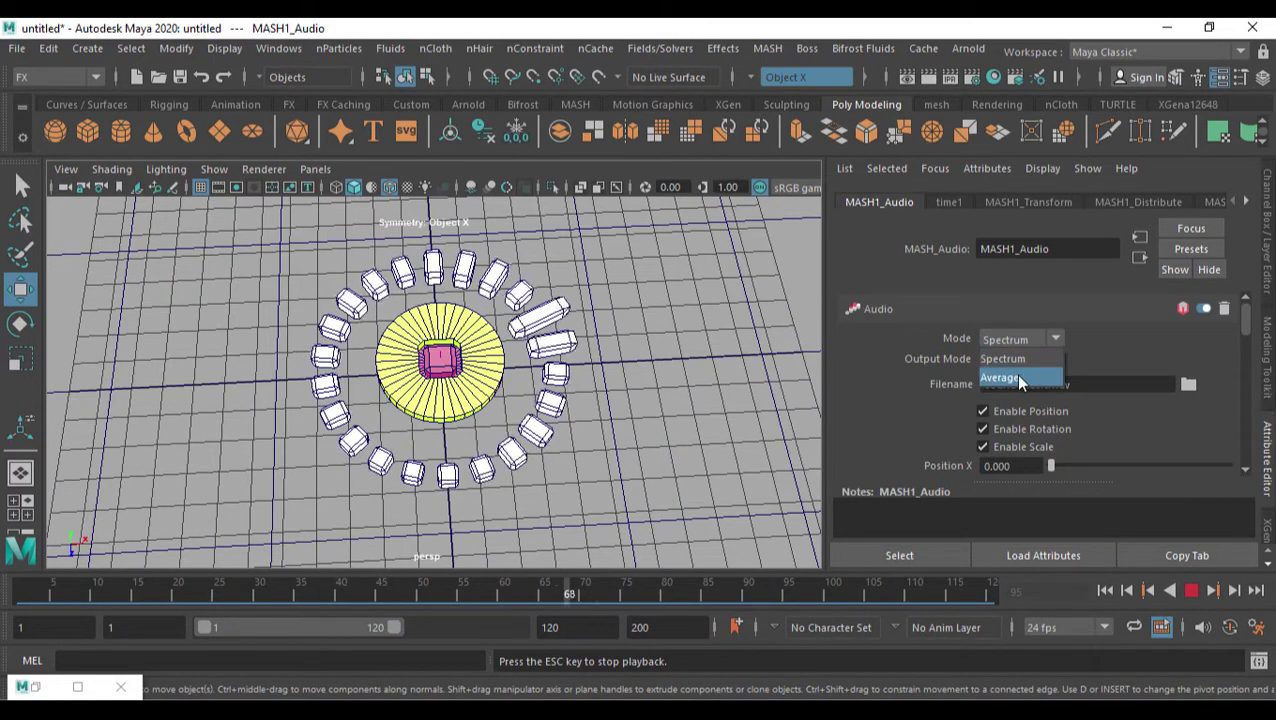
click(1145, 592)
click(1105, 591)
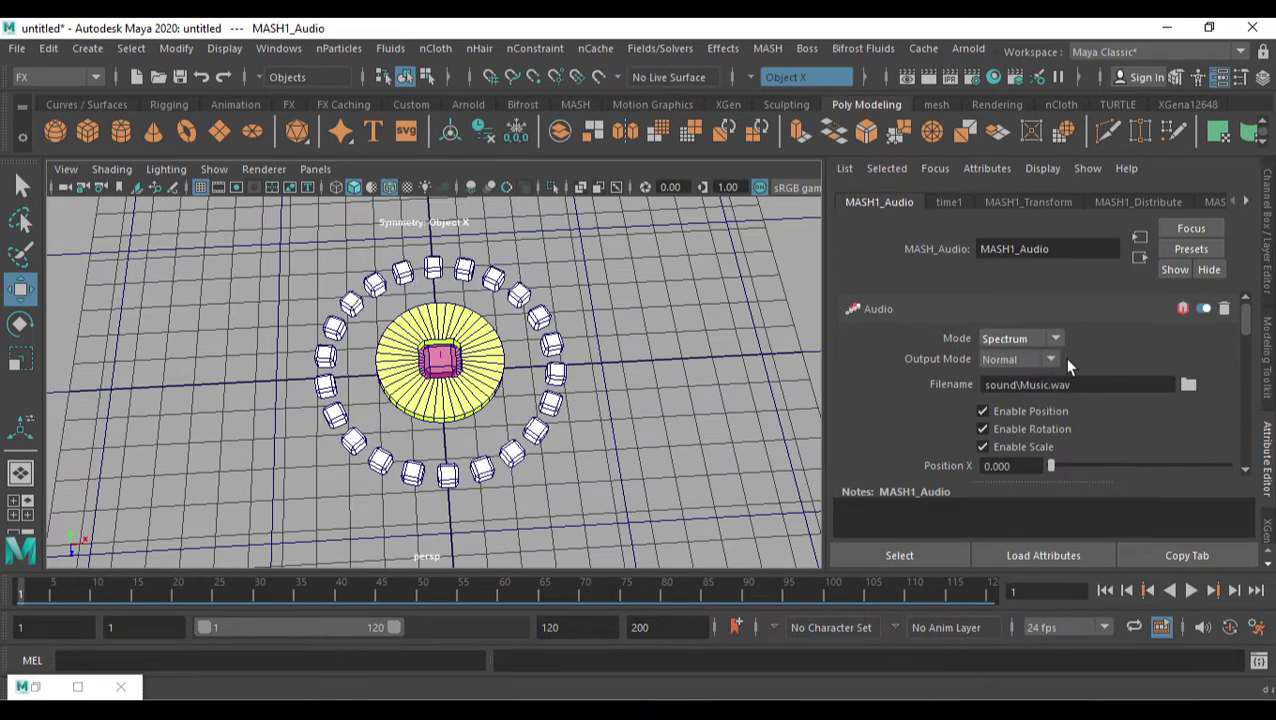
click(1191, 591)
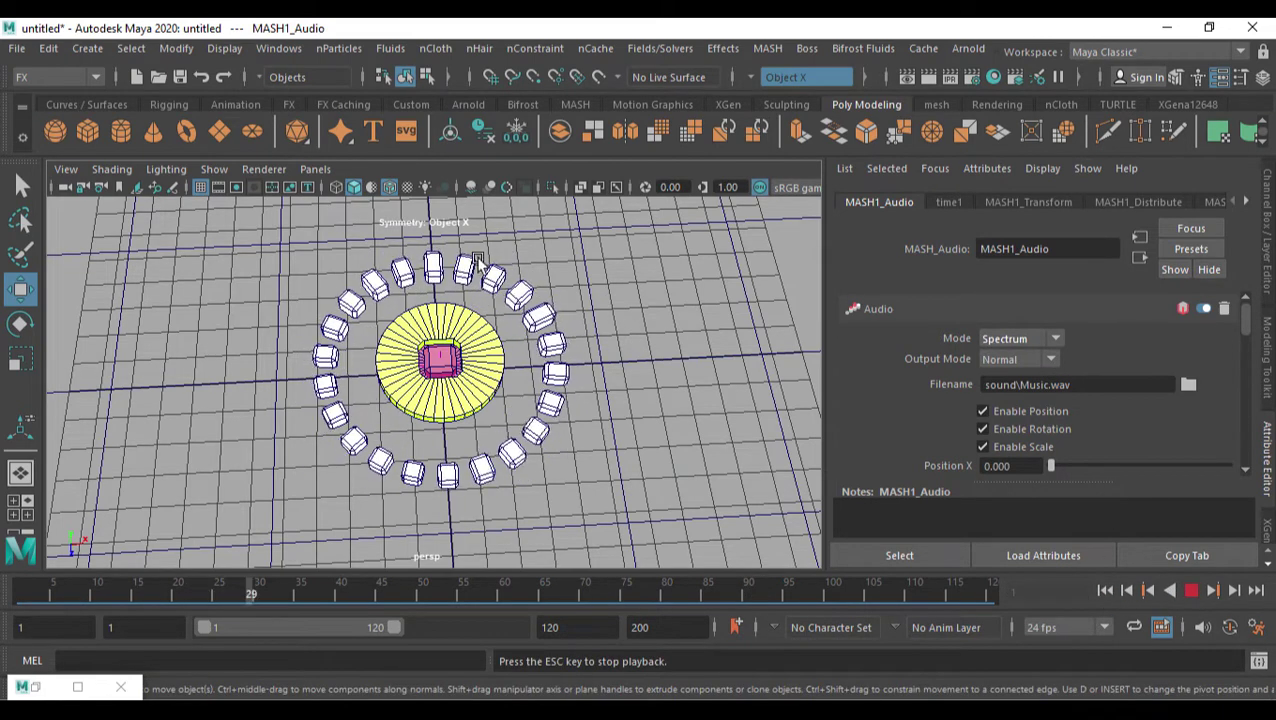
click(1191, 591)
click(1105, 591)
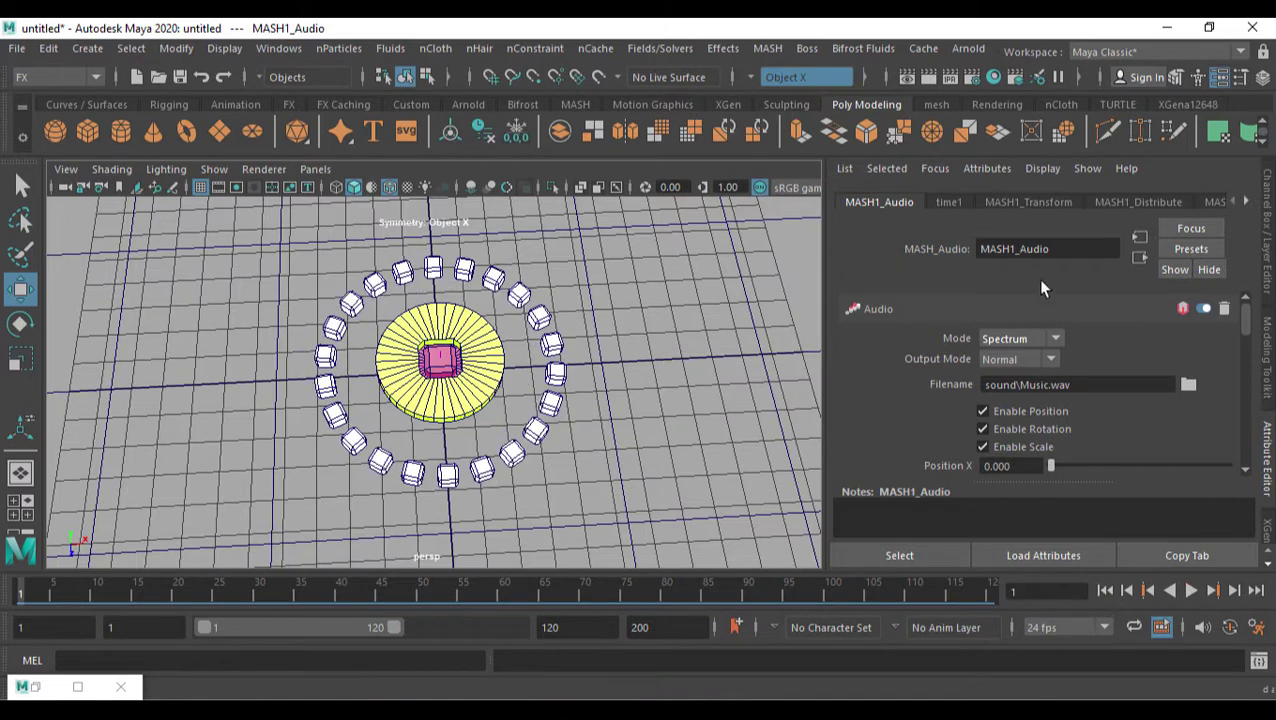
- Set the Audio node's mode to Average and play the animation to check the cube motion
click(1052, 340)
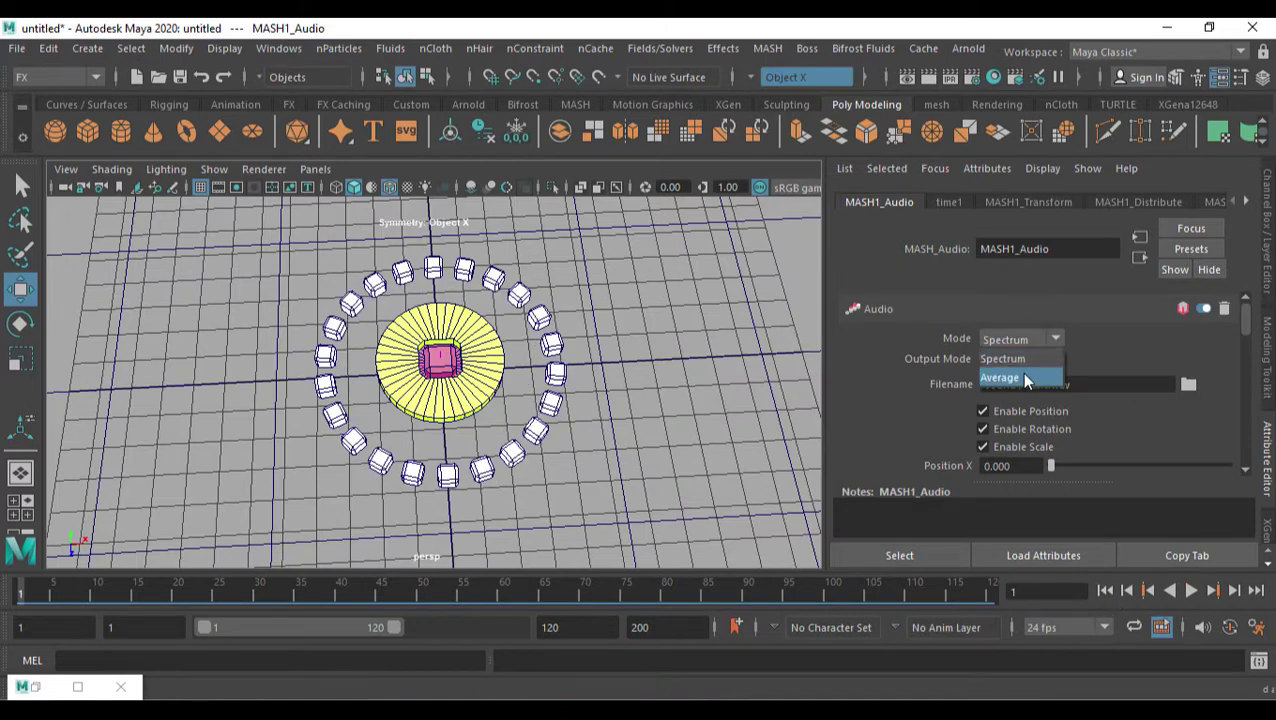
click(1021, 377)
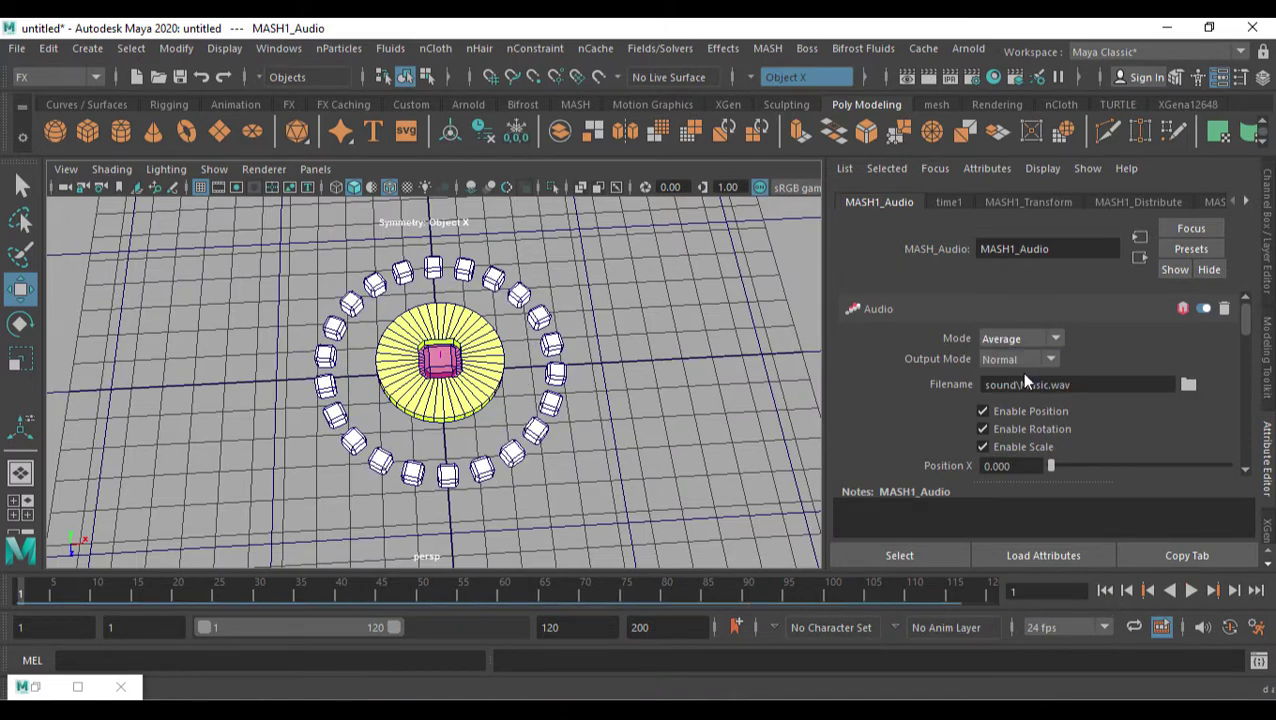
click(1191, 591)
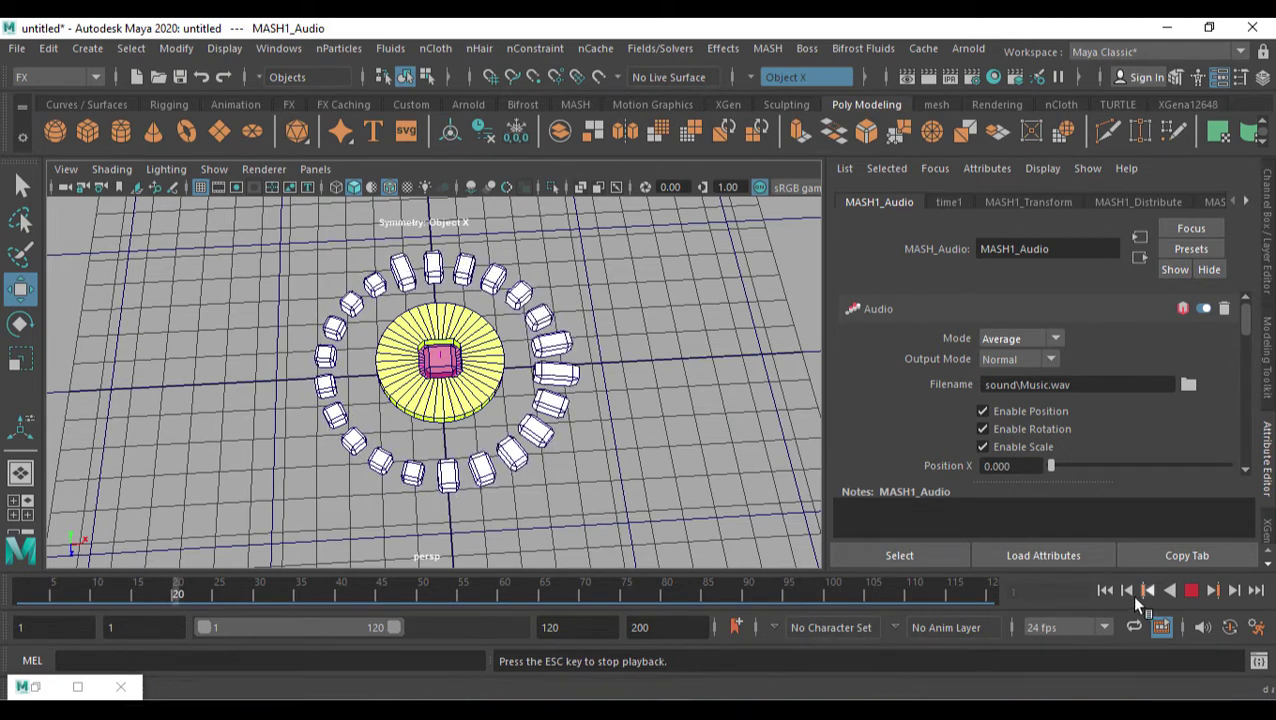
click(1193, 590)
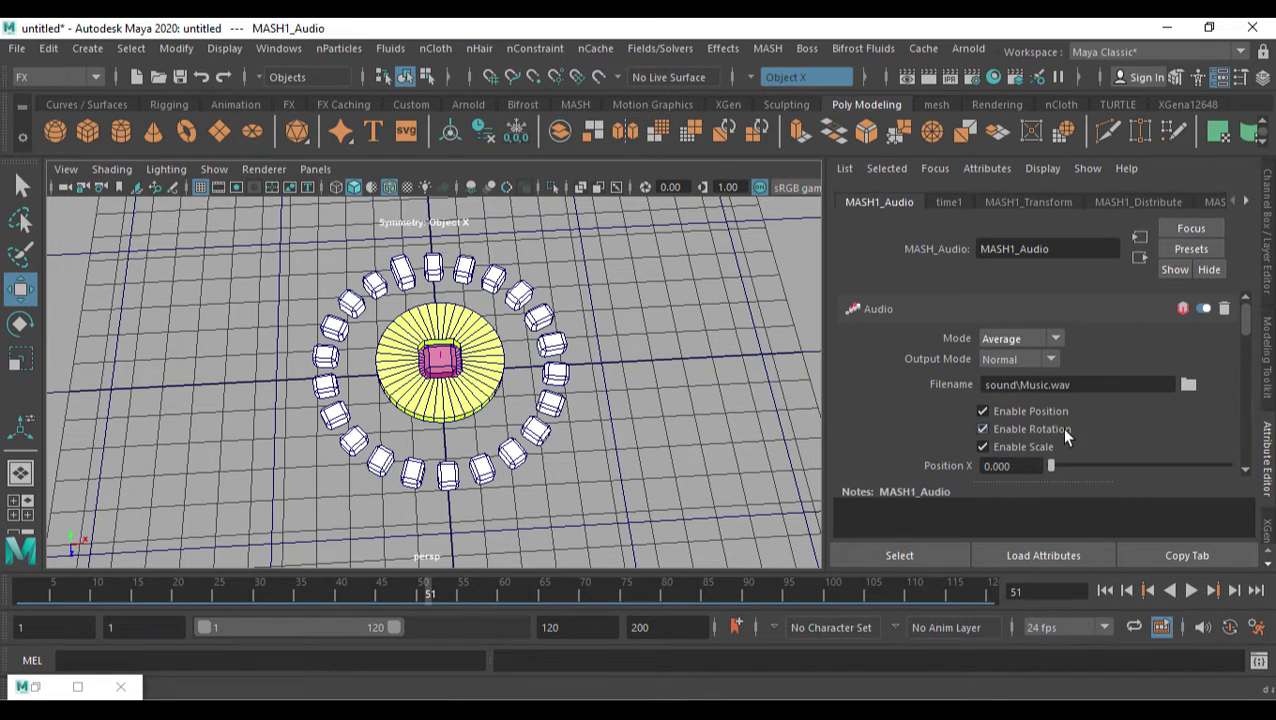
- Raise the Audio node's Position Y to 40 to exaggerate the cubes' vertical displacement
scroll(1110, 440, down, 3)
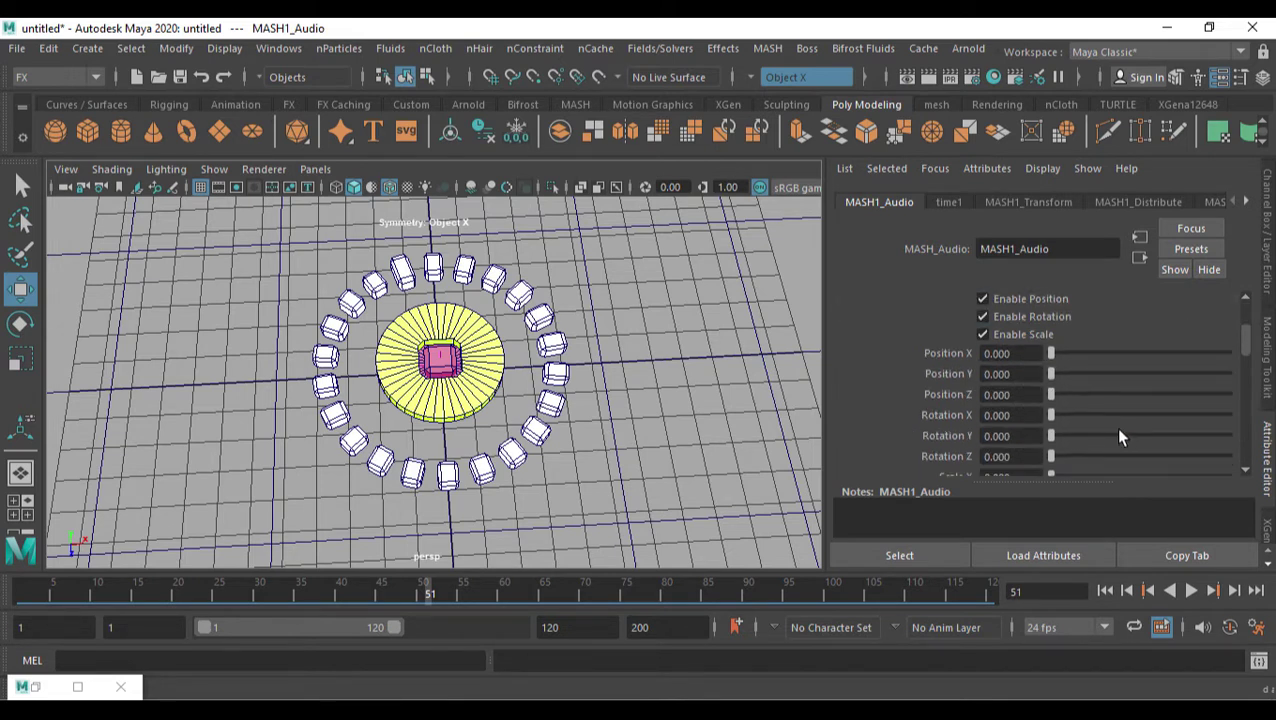
alt+drag(638, 455, 636, 399)
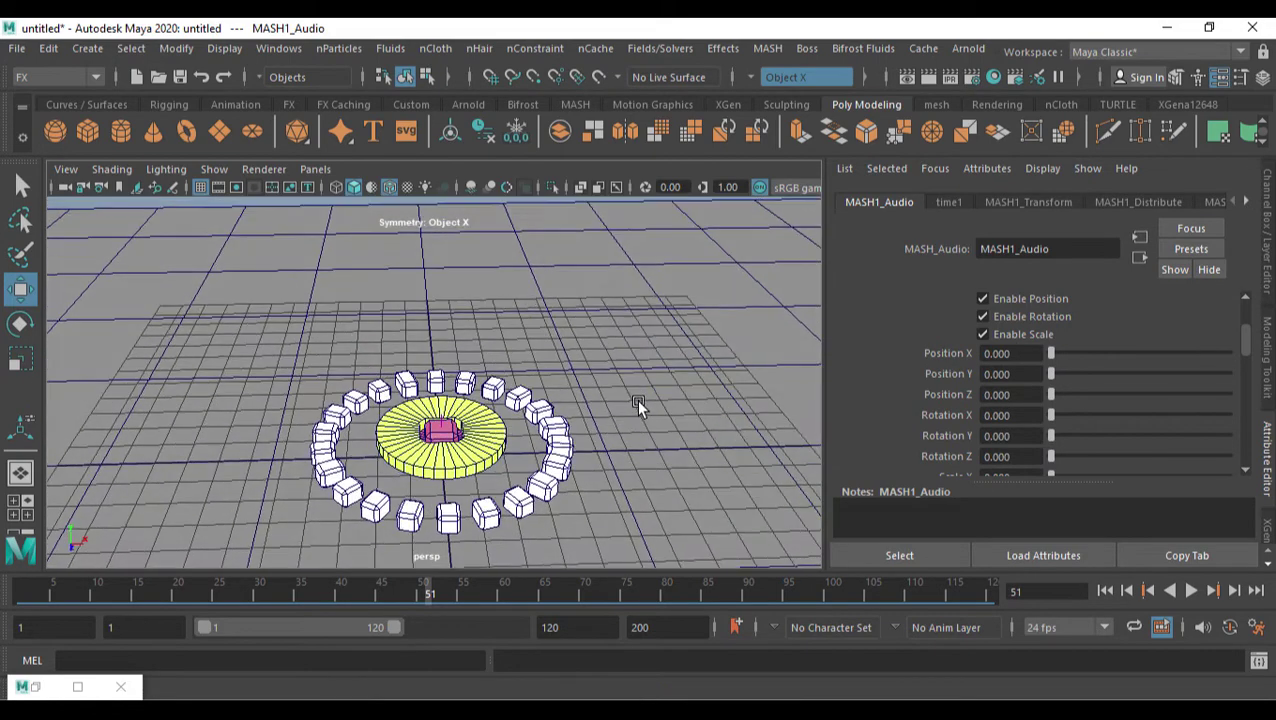
drag(1105, 378, 1247, 380)
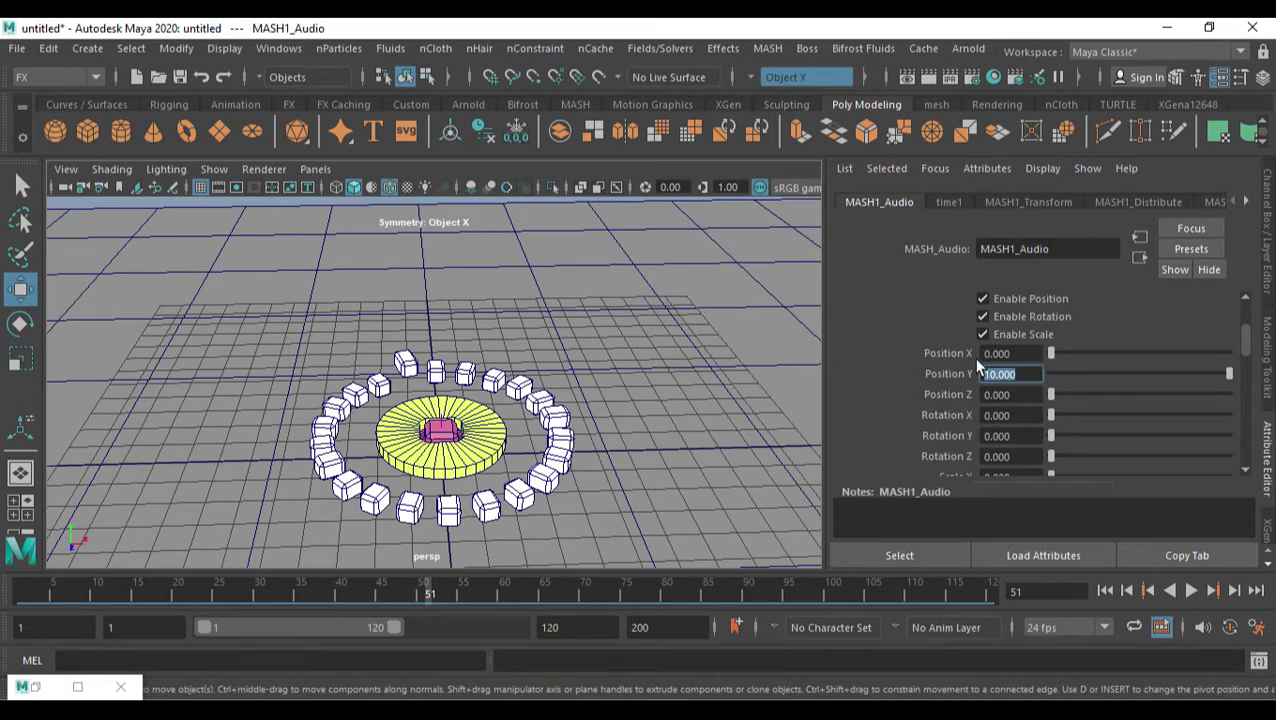
key(Return)
alt+drag(662, 443, 590, 412)
drag(1127, 383, 1235, 393)
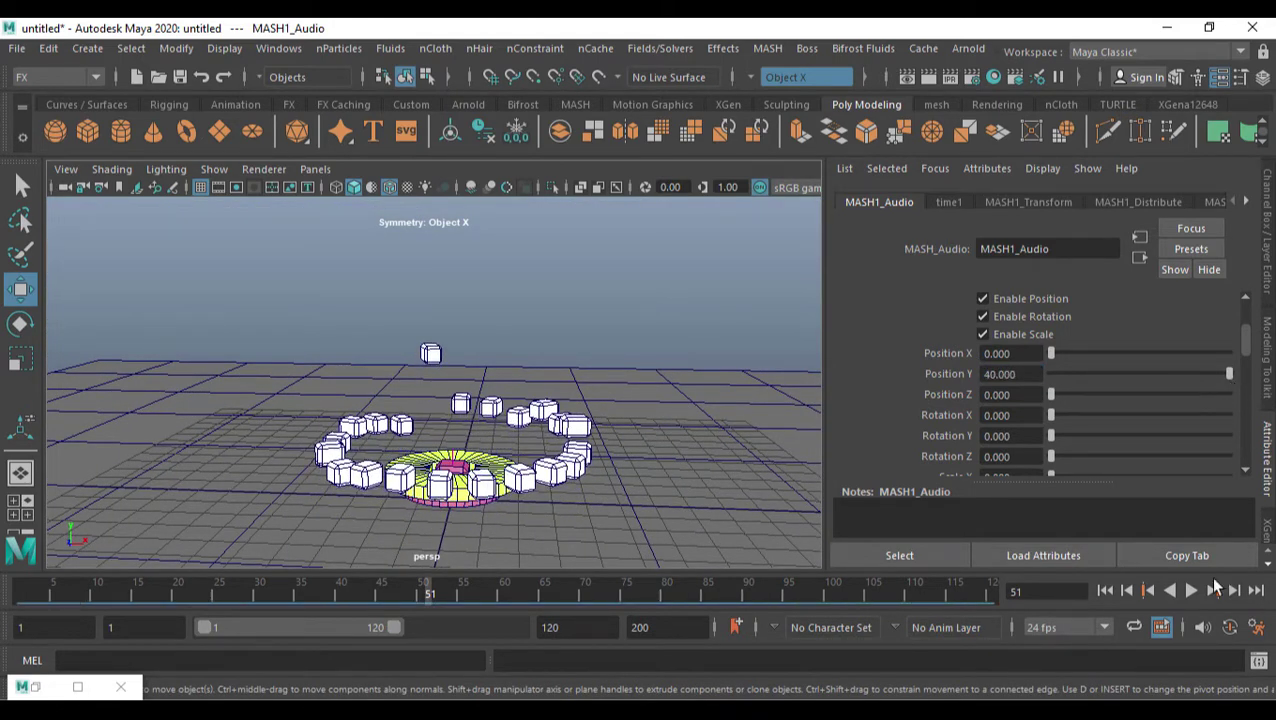
- Play the animation from the first frame to check the vertical cube motion, and stop it
click(1106, 590)
click(1191, 591)
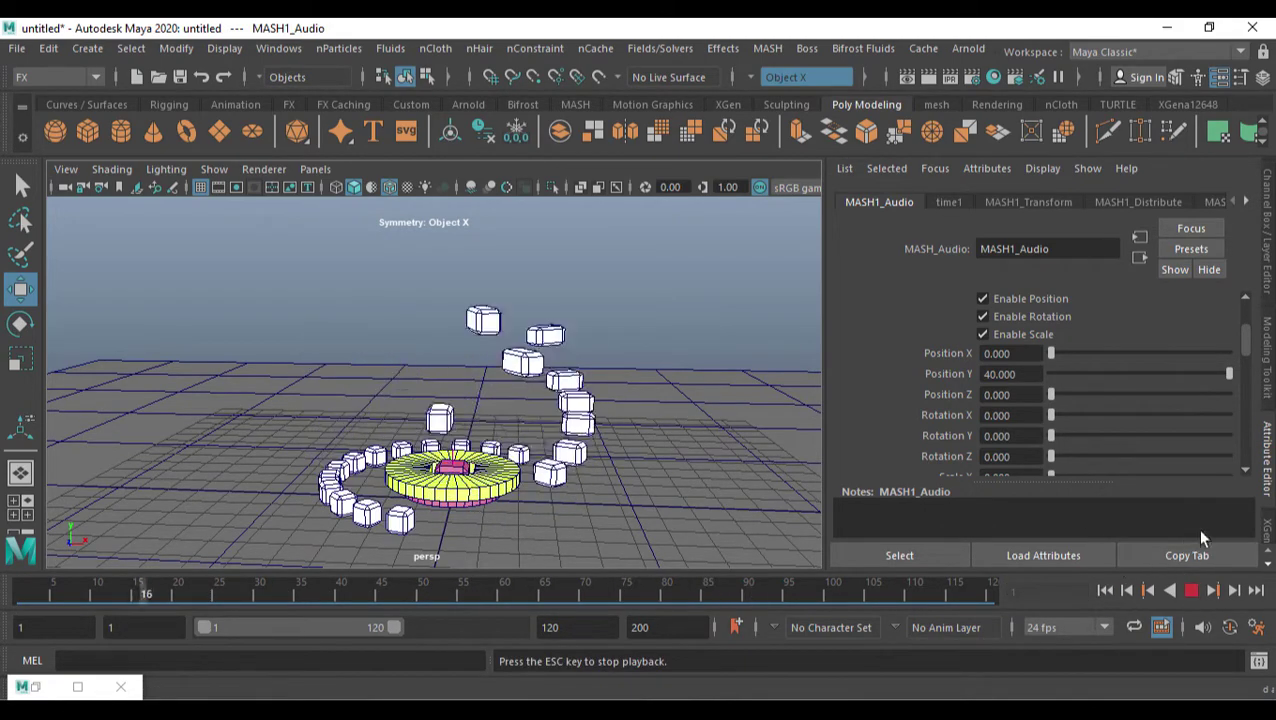
click(1190, 590)
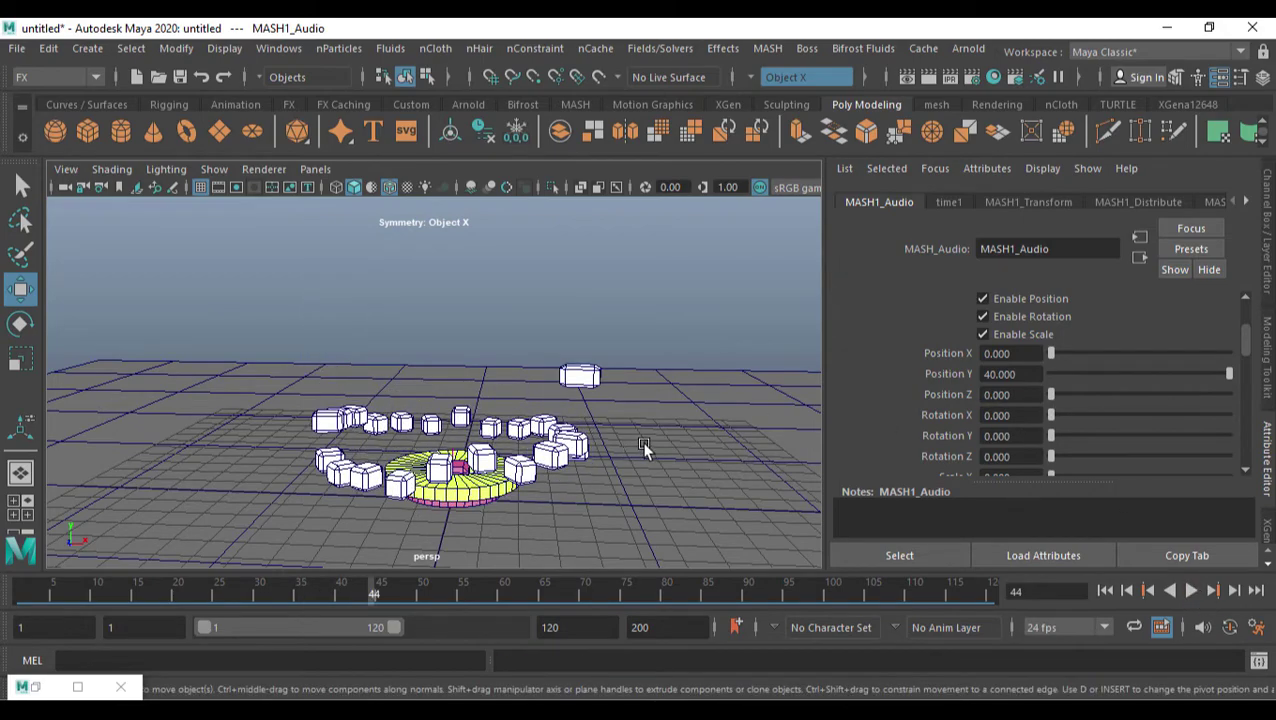
- Reset the Audio node's Position Y to 0 and try out its Position Z and Position X values
alt+drag(675, 388, 1105, 391)
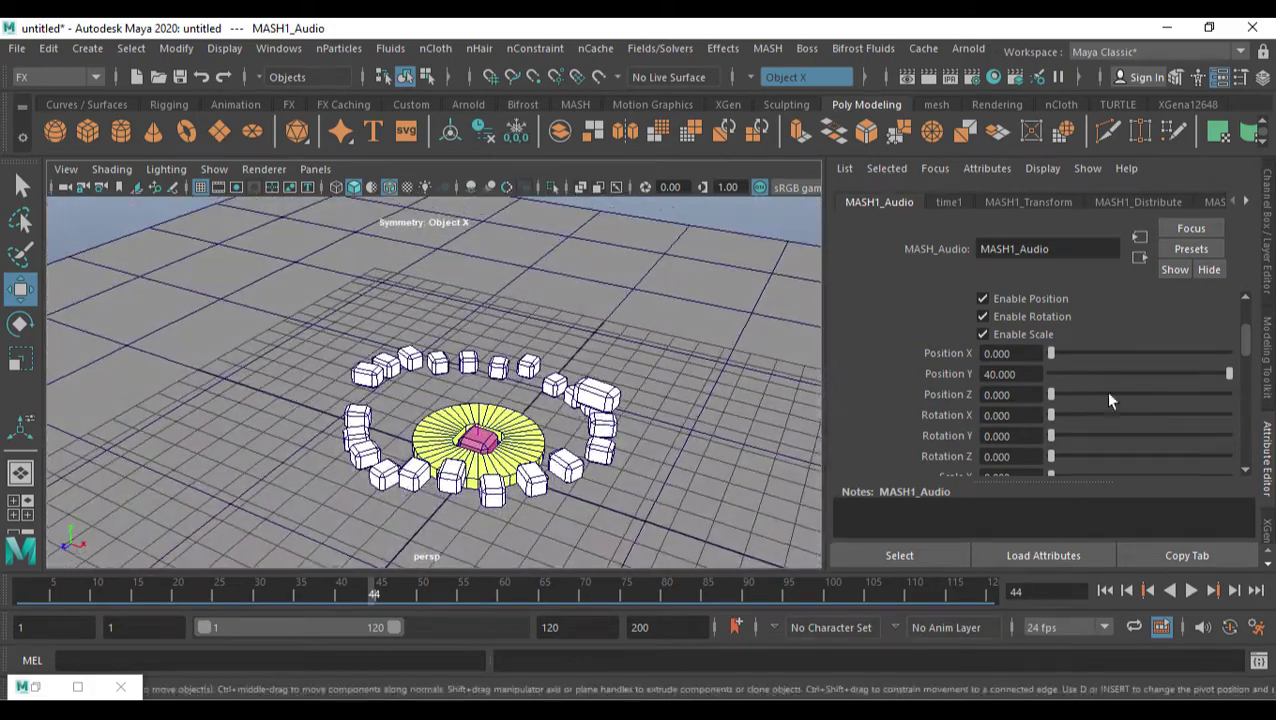
drag(1218, 378, 1022, 378)
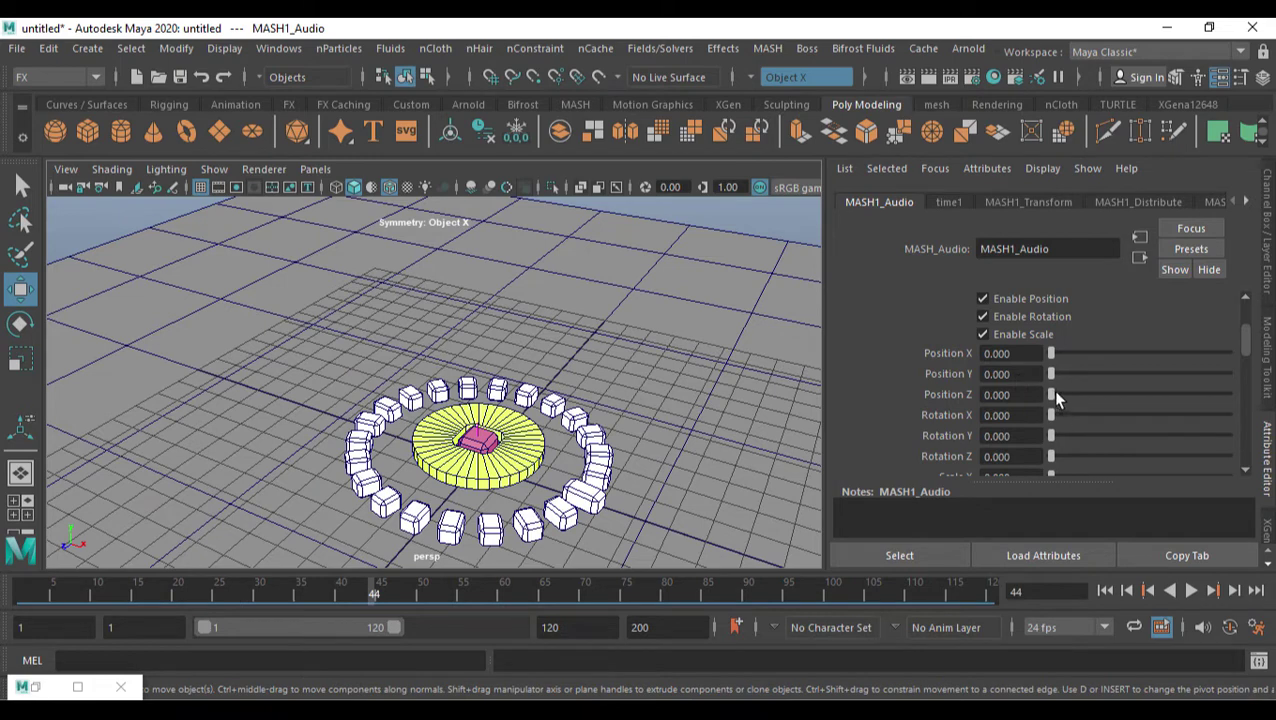
drag(1052, 394, 1007, 425)
drag(1050, 355, 1000, 356)
- Set the Audio node's Rotation X to 360 and return the timeline to frame 1
alt+drag(620, 445, 587, 425)
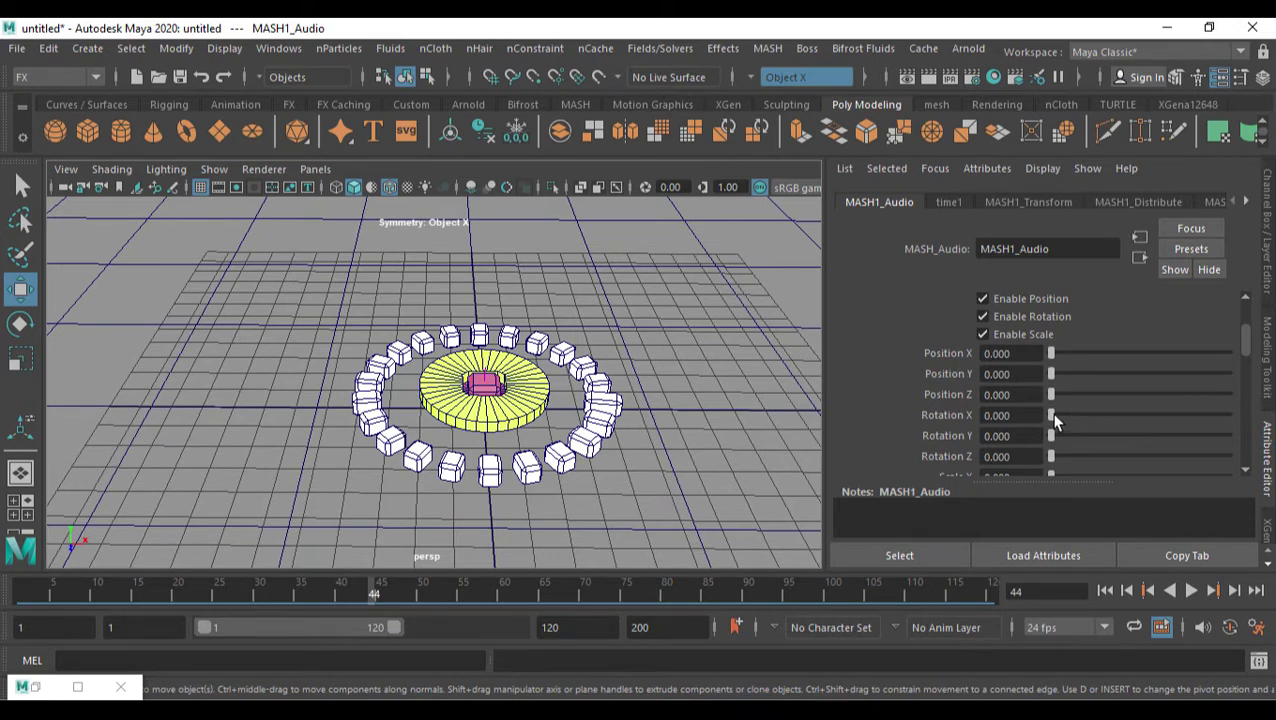
drag(1051, 415, 1120, 415)
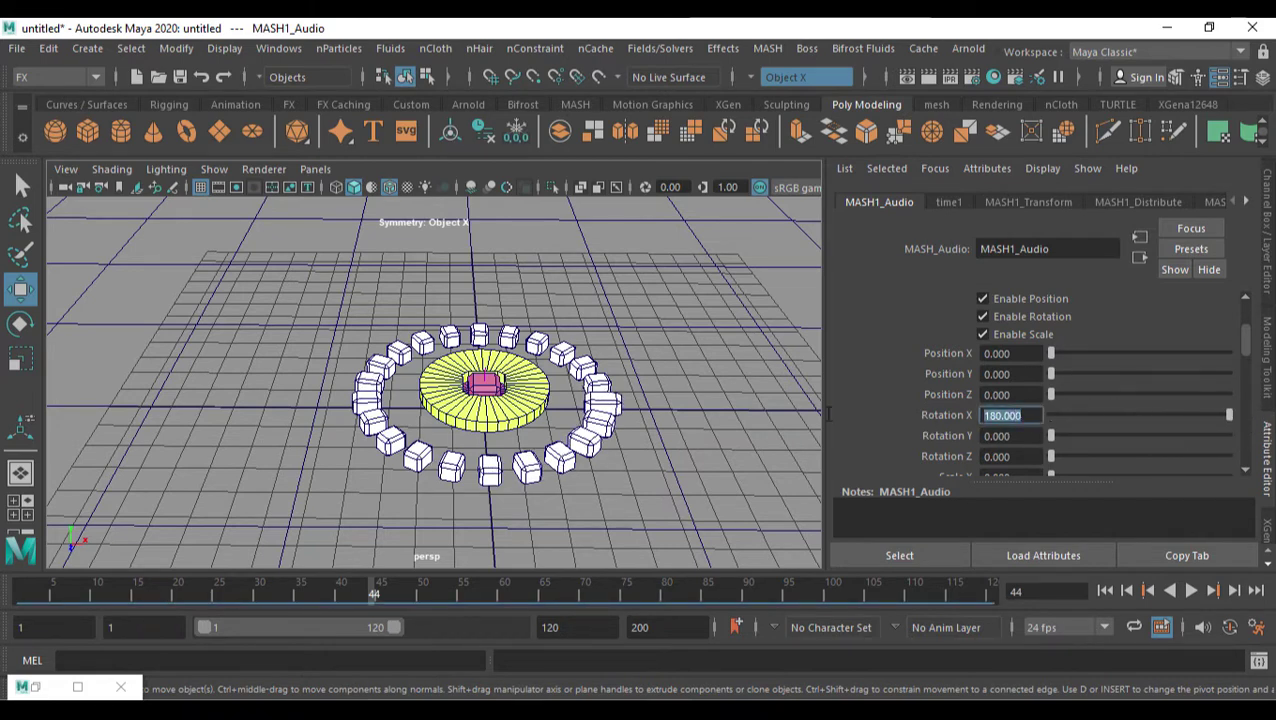
text(0)
key(Return)
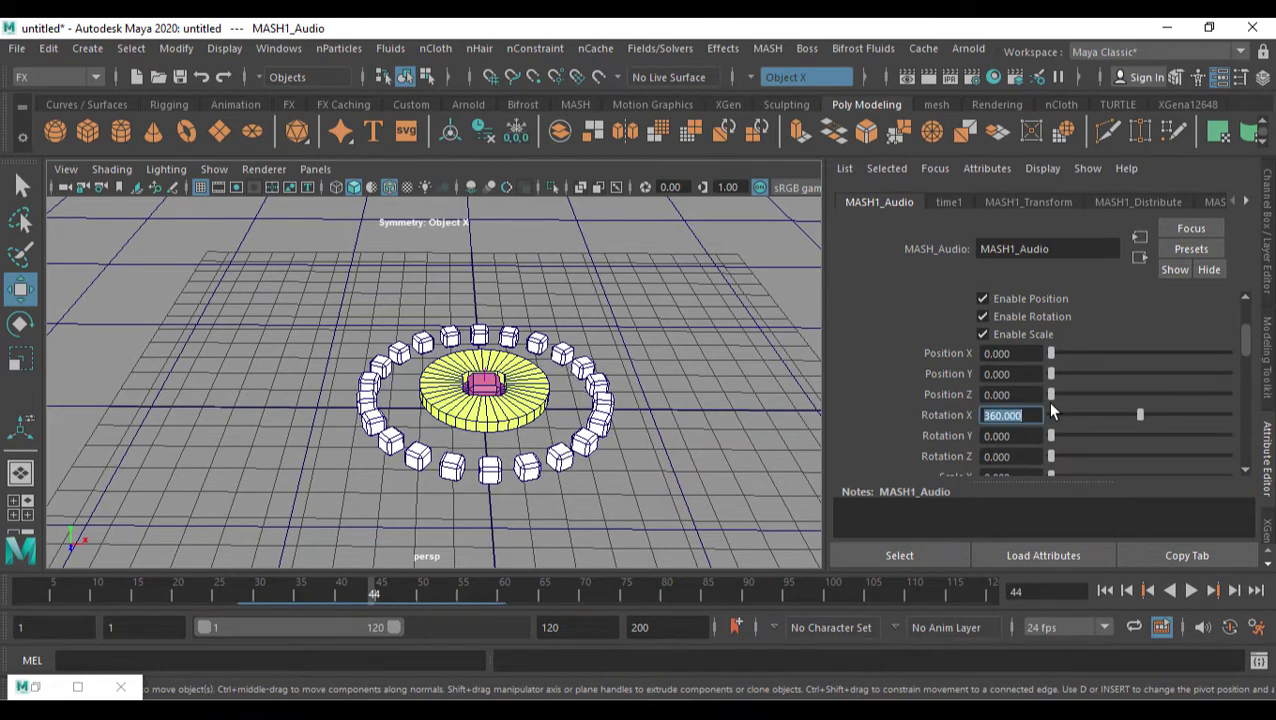
click(1127, 591)
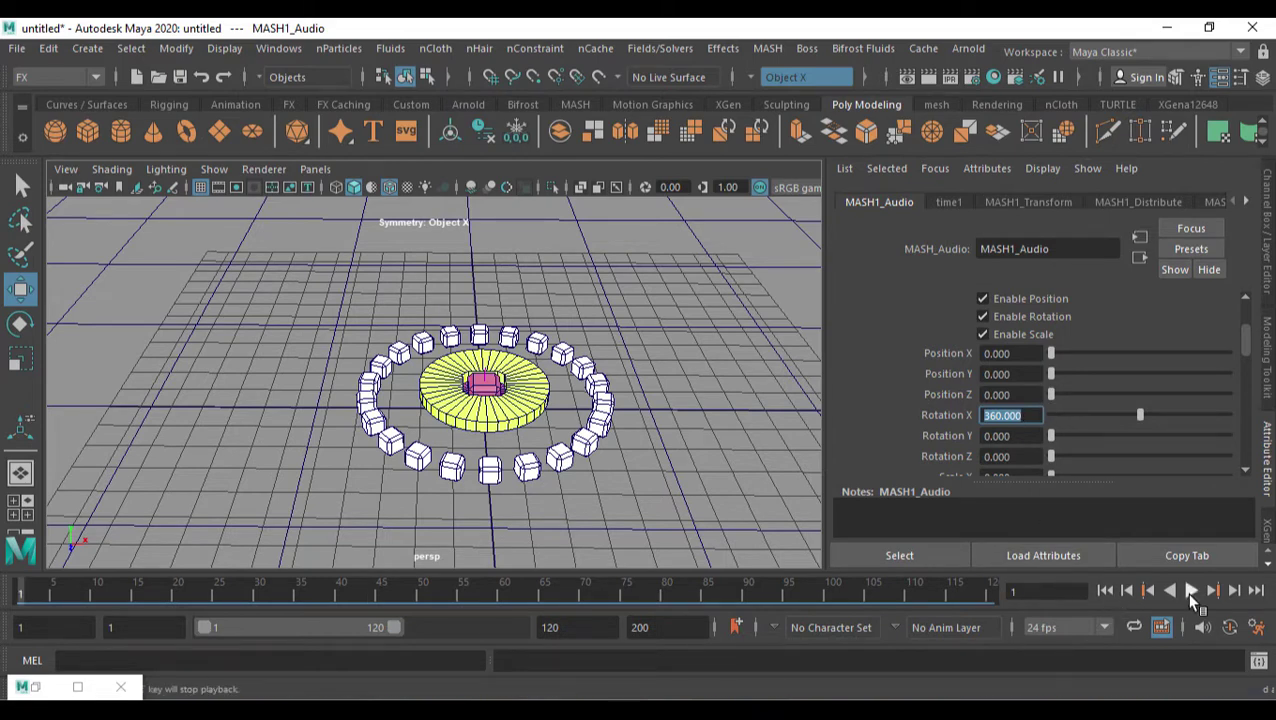
- Play the animation and try out the Audio node's Rotation Y and Rotation Z at 180
click(1190, 591)
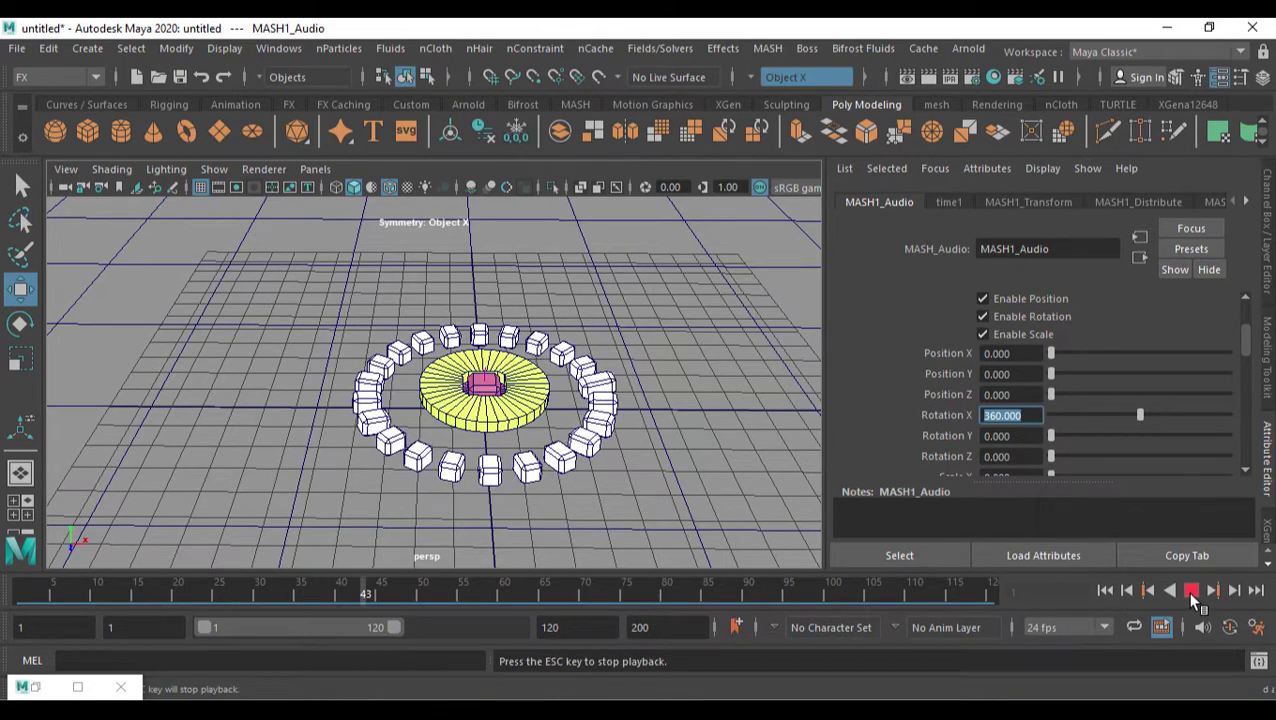
alt+drag(650, 495, 690, 530)
drag(1051, 437, 1242, 446)
drag(1050, 460, 1235, 456)
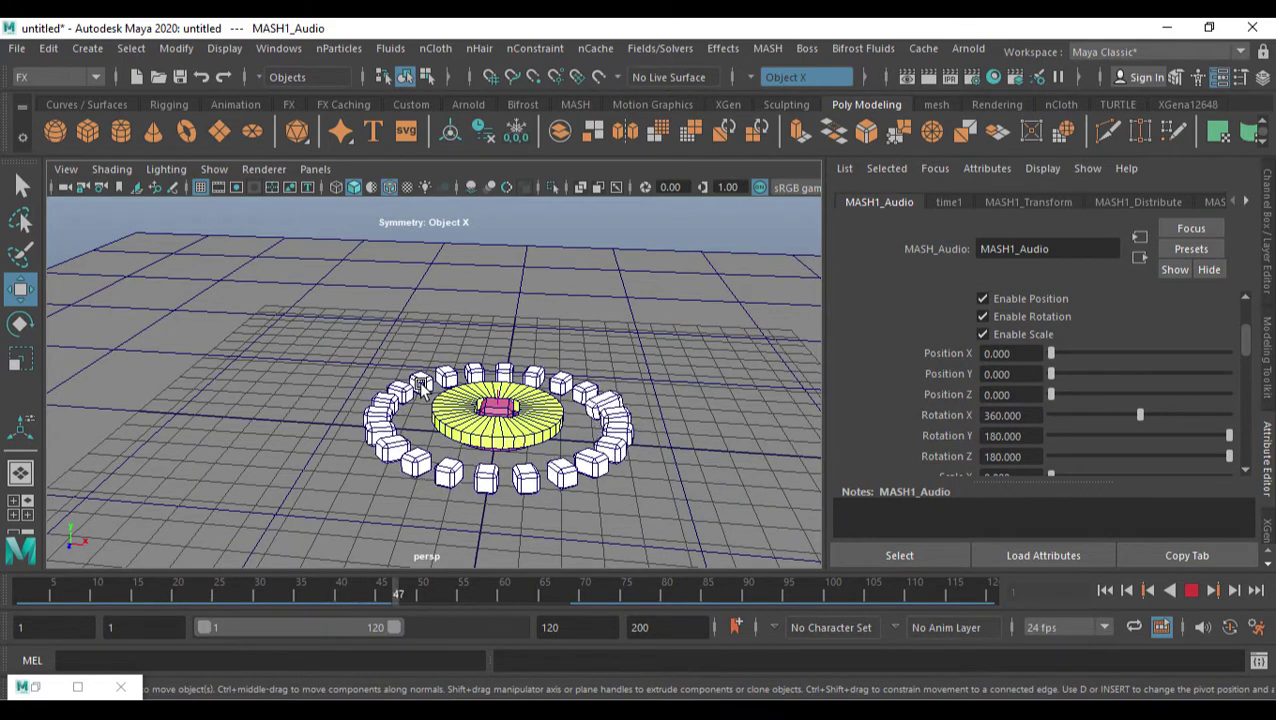
- Reset the Audio node's Rotation X, Y and Z to 0 and stop playback
drag(1140, 415, 1063, 415)
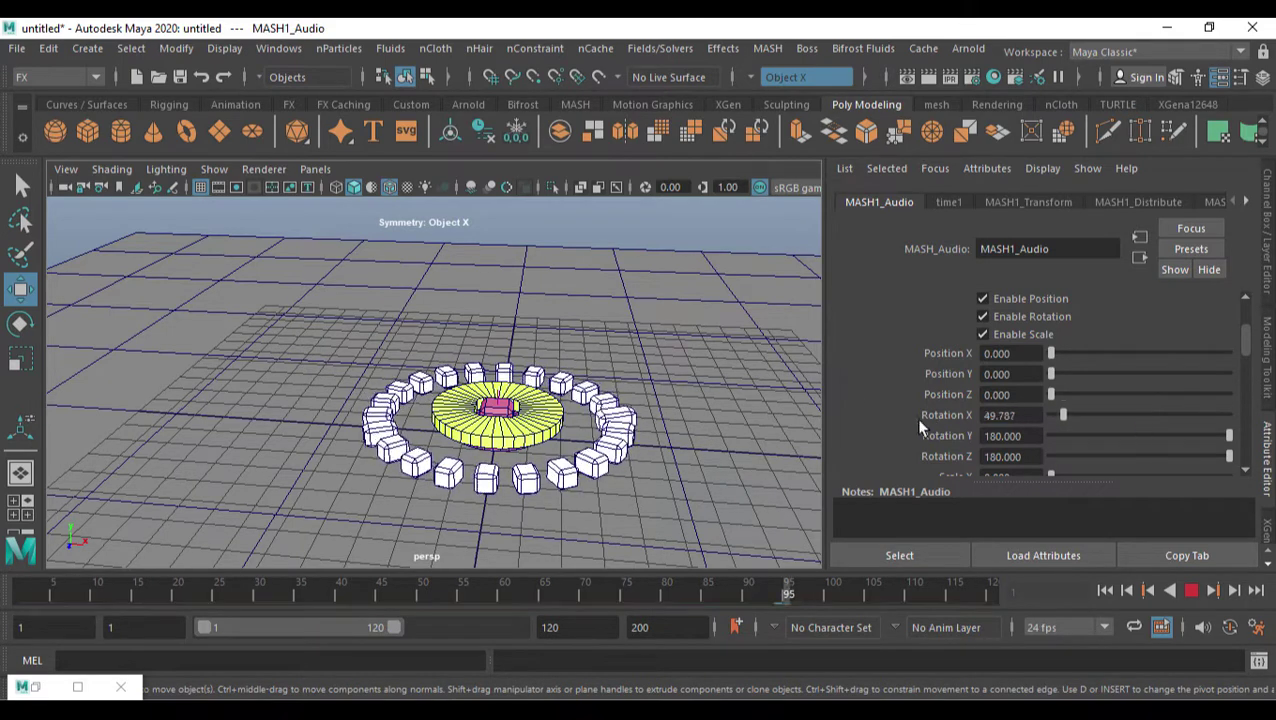
drag(920, 425, 910, 425)
drag(1209, 435, 886, 450)
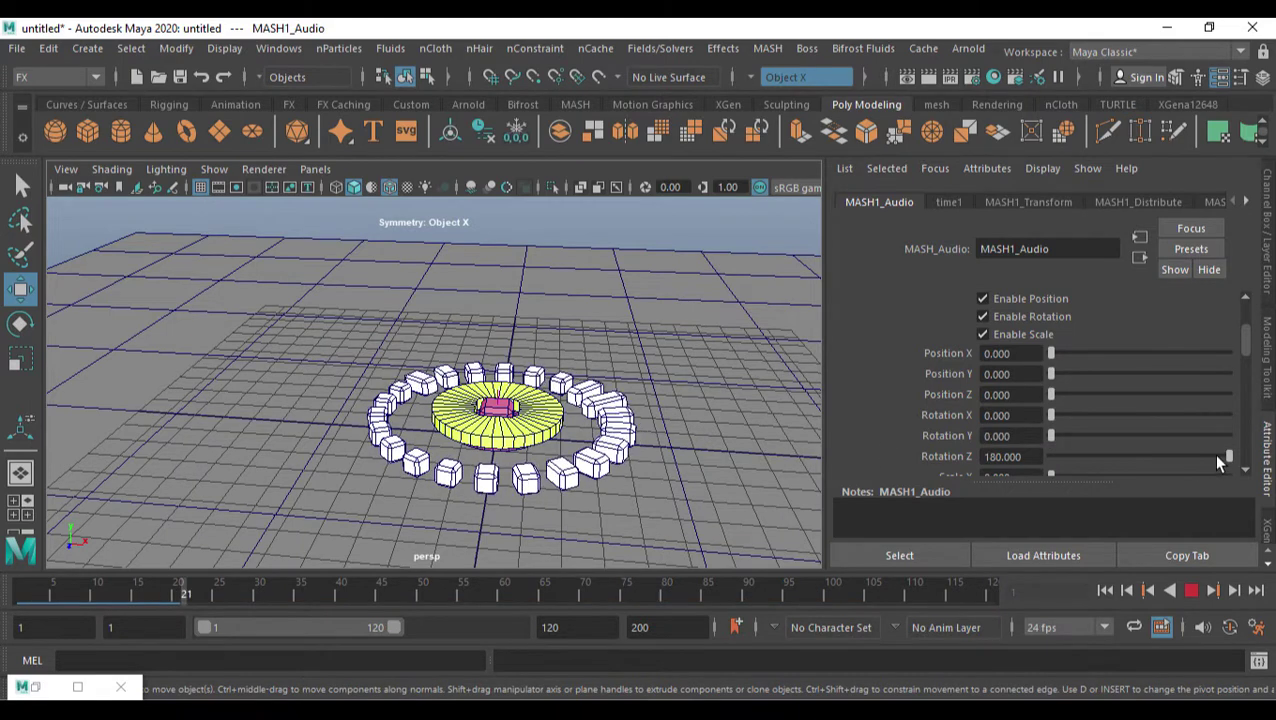
drag(1227, 457, 891, 461)
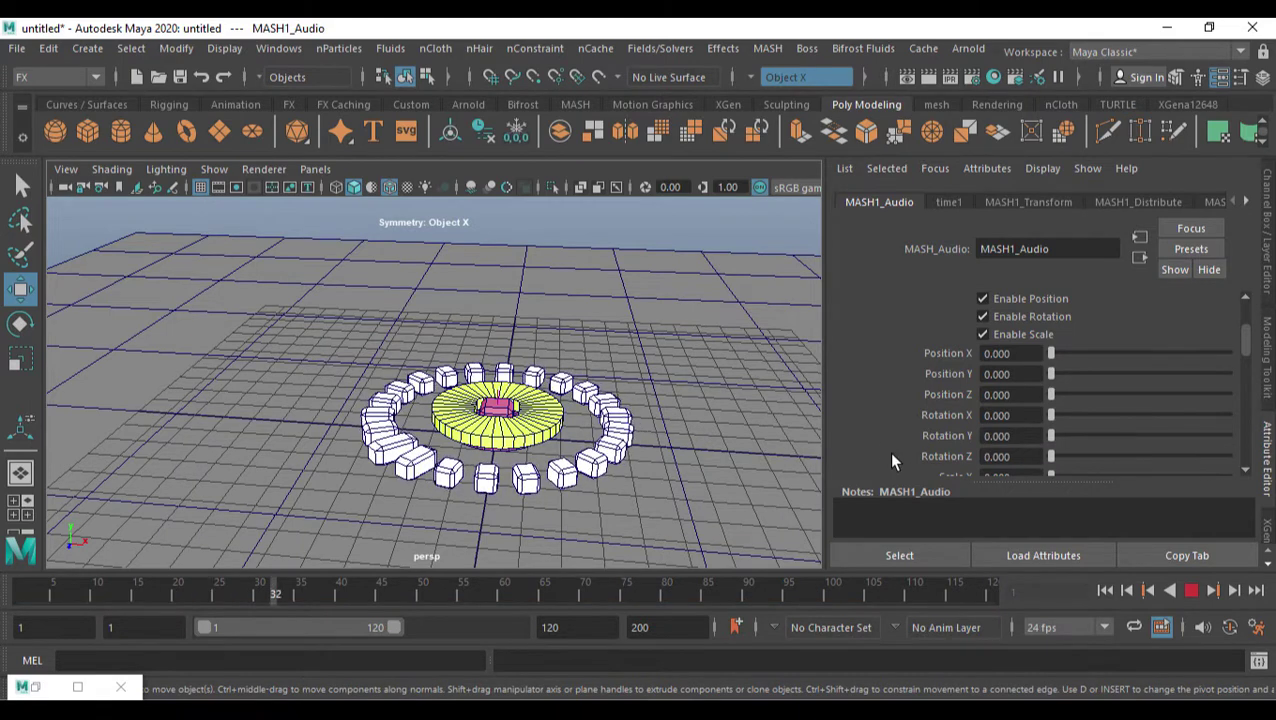
click(1191, 590)
- Try out a Scale X of 10 on the Audio node while playing from the first frame, and reset it to 0
scroll(1063, 410, down, 1)
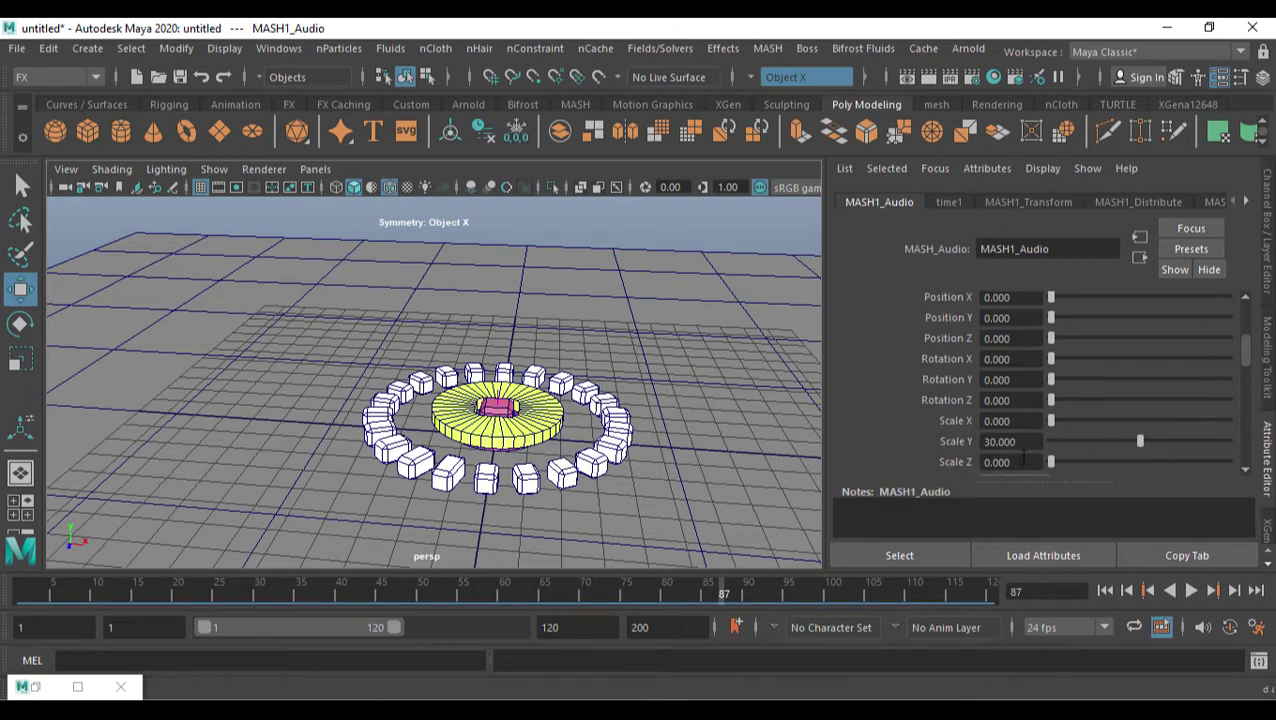
alt+drag(649, 458, 655, 445)
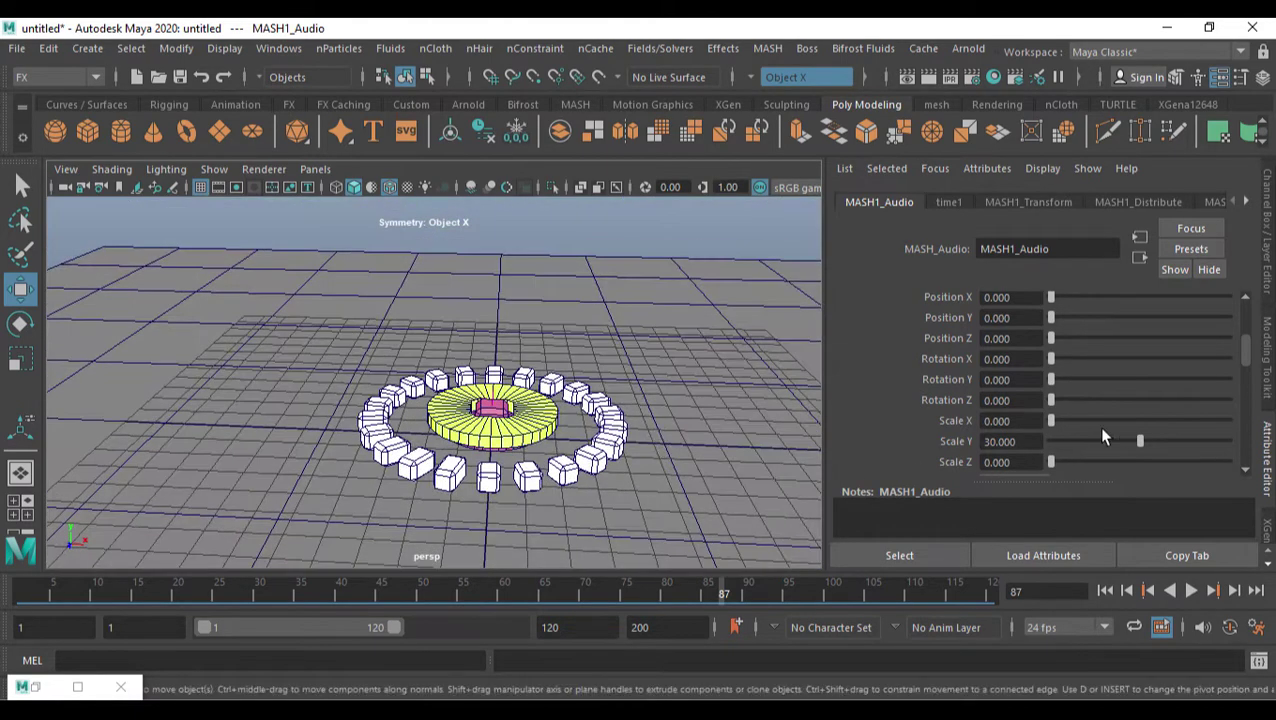
drag(1047, 422, 1266, 438)
click(1105, 590)
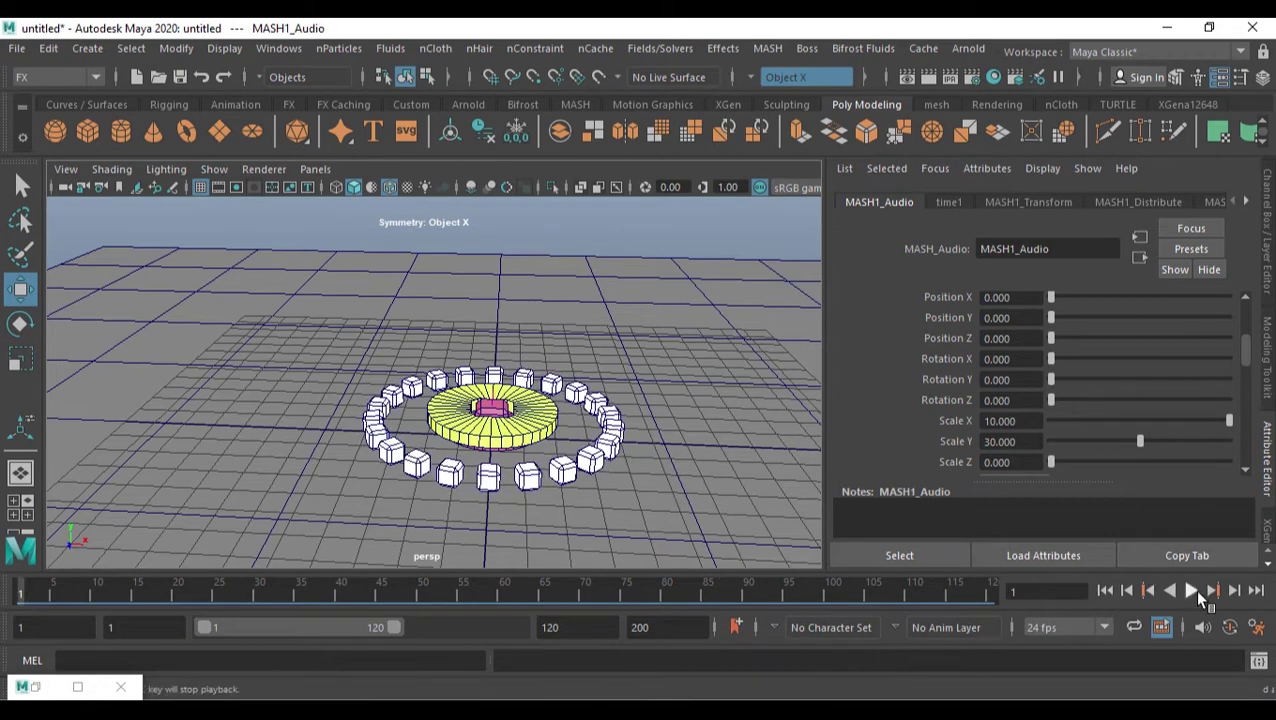
click(1191, 590)
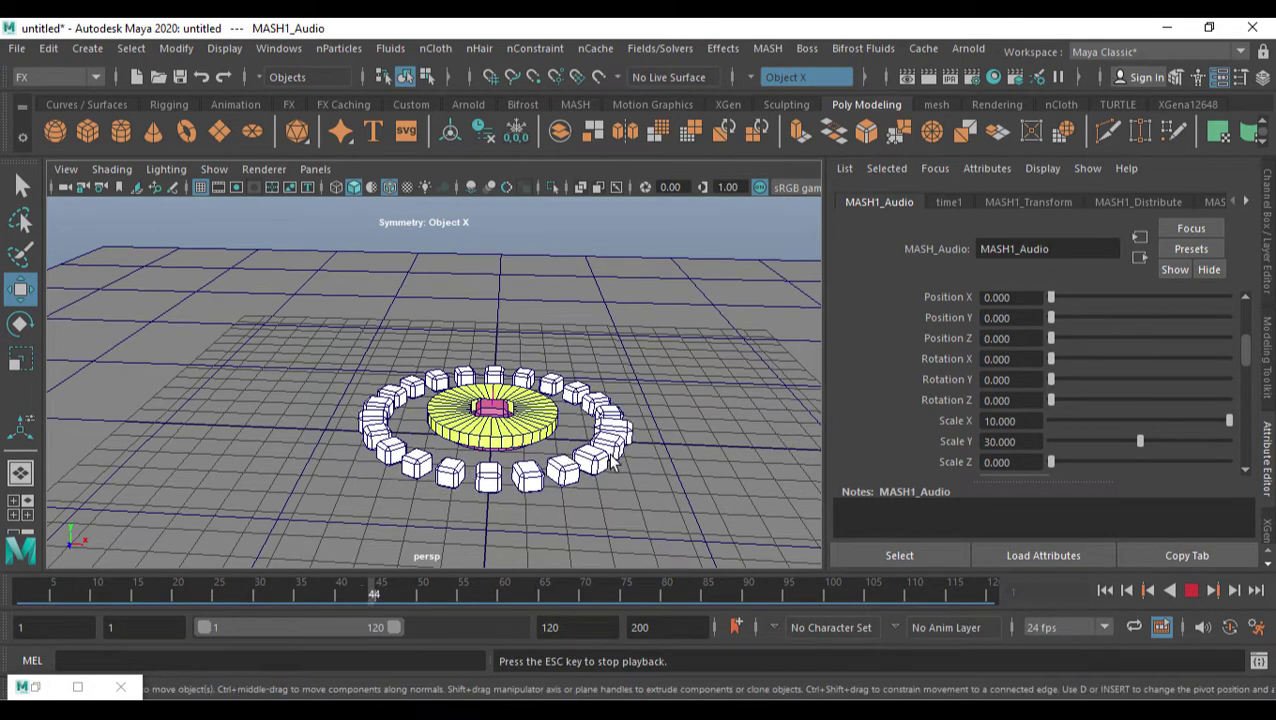
alt+drag(648, 452, 521, 470)
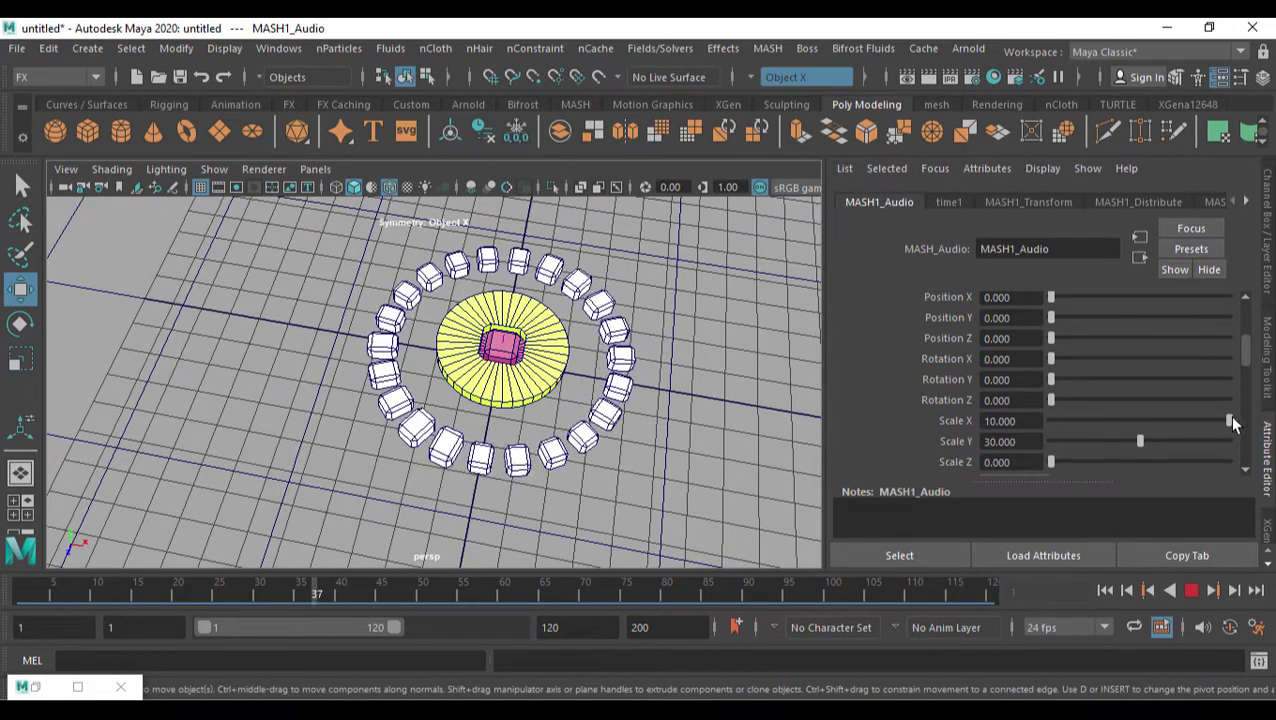
drag(1093, 419, 1002, 419)
- Try out the Audio node's Scale Z at 10 and 60 during playback, and stop the animation
alt+drag(695, 380, 720, 386)
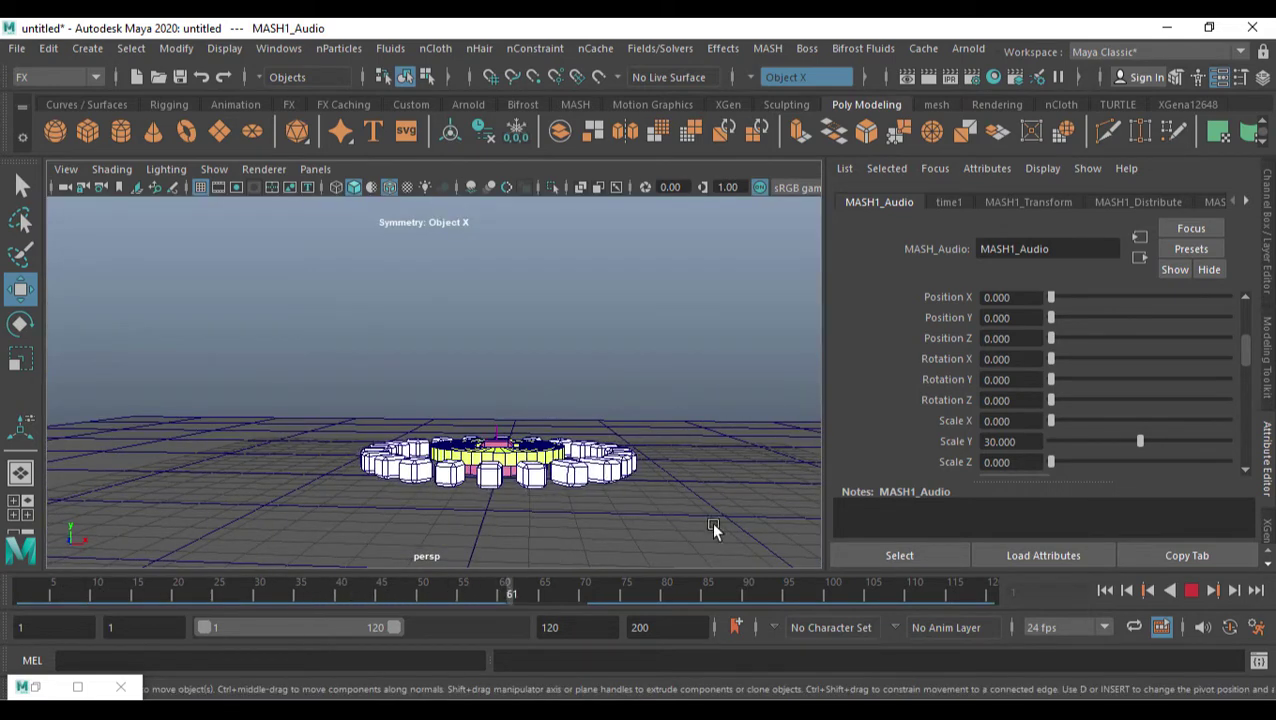
drag(1051, 462, 1173, 462)
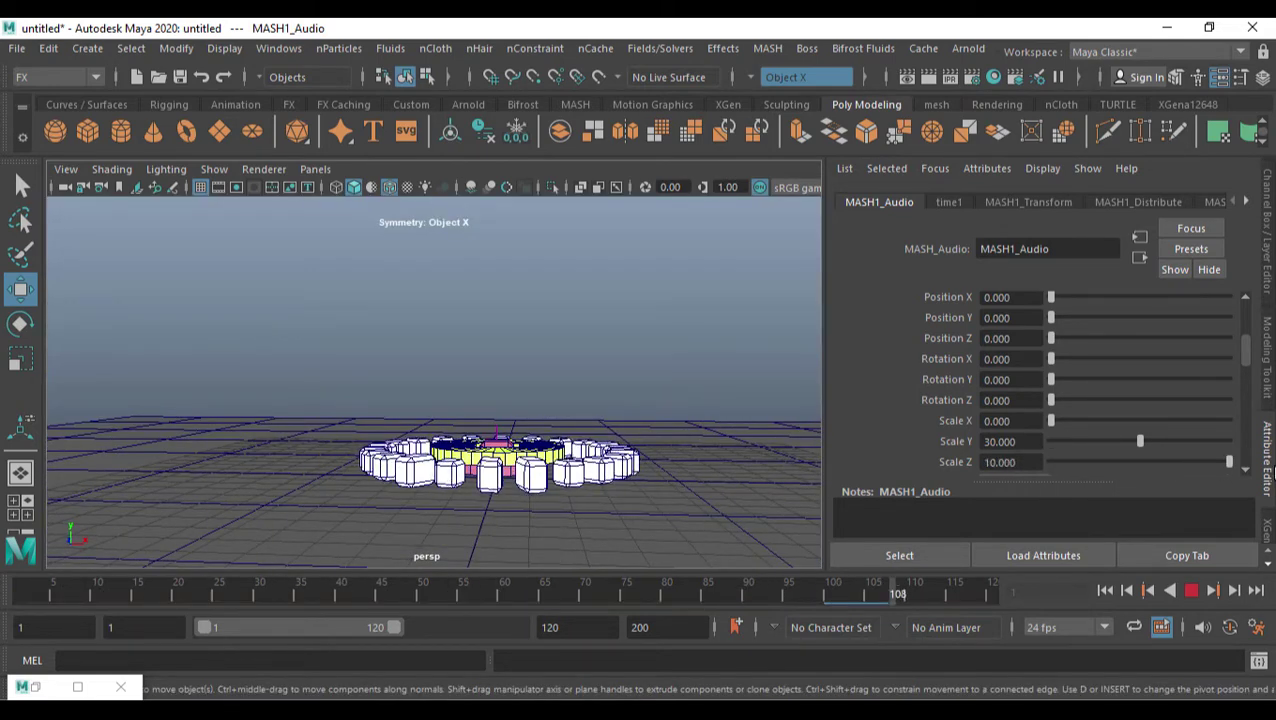
double_click(1030, 462)
text(10)
key(Return)
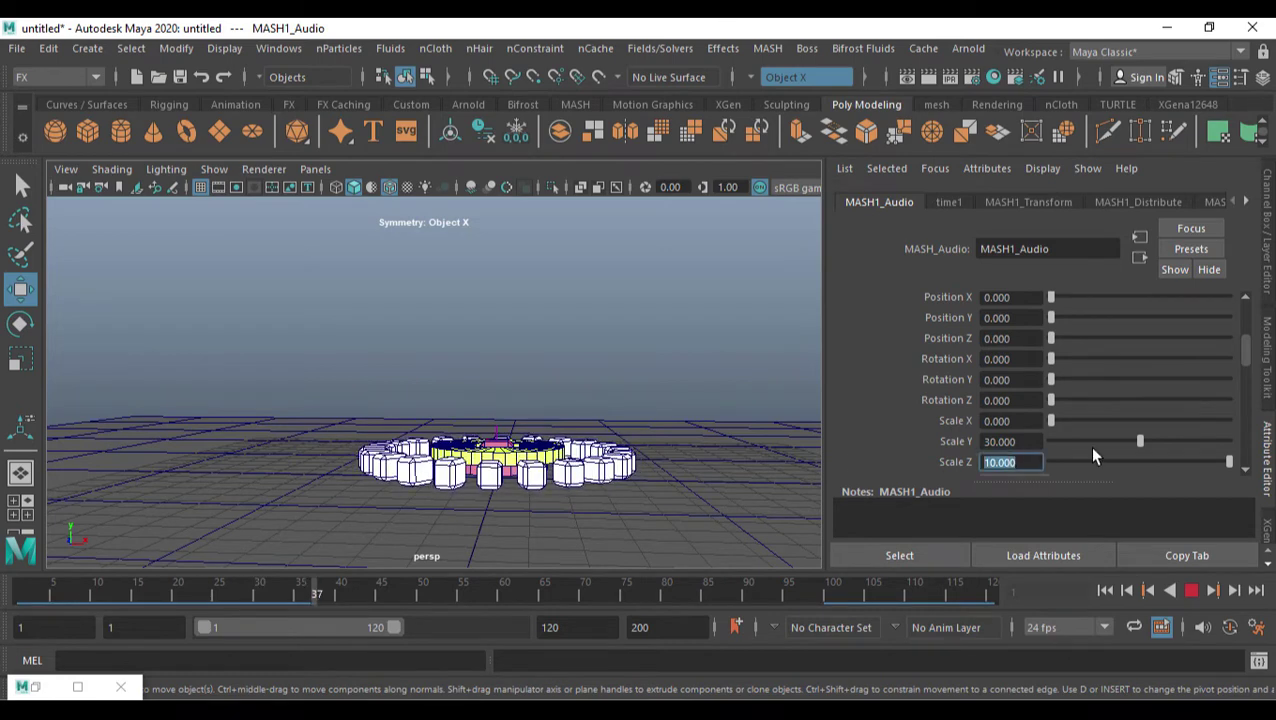
text(60)
key(Return)
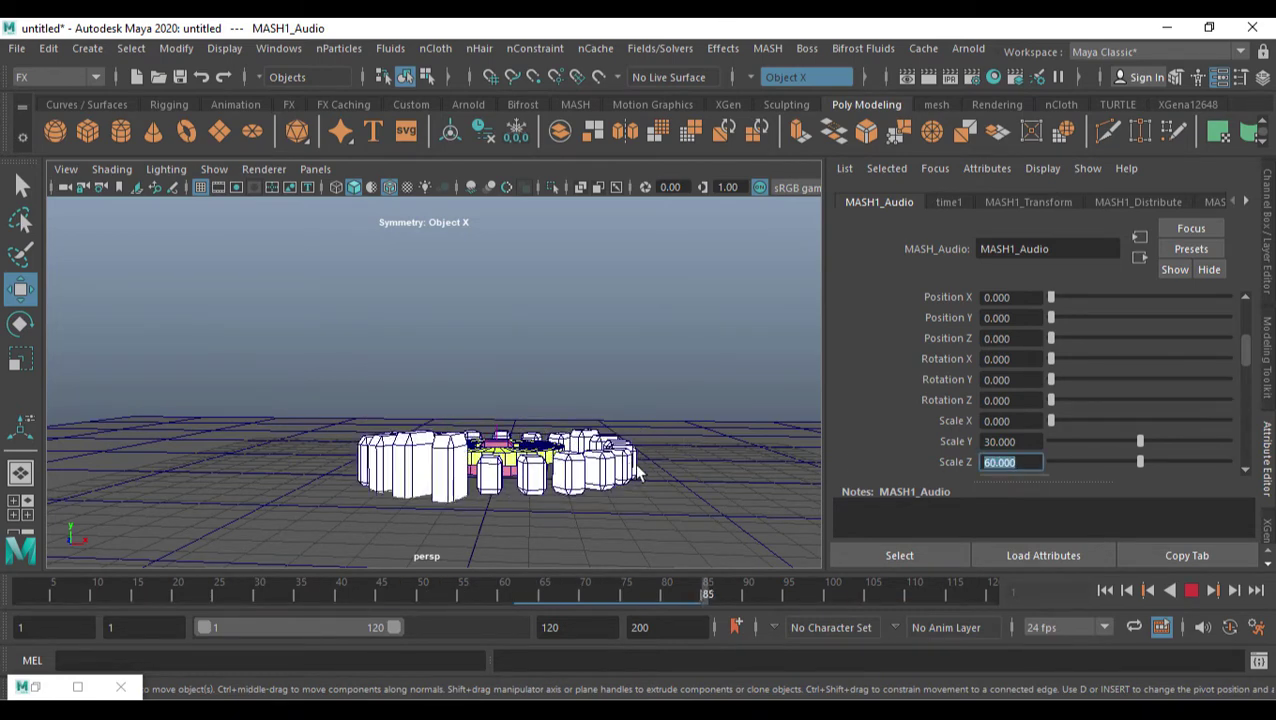
click(1189, 589)
- Switch the Audio node's Mode to Spectrum and play the animation briefly to check the cubes' reaction
mouse_move(600, 420)
alt+mouse_down()
mouse_move(535, 445)
mouse_move(590, 415)
alt+mouse_up()
scroll(975, 378, up, 3)
click(1020, 340)
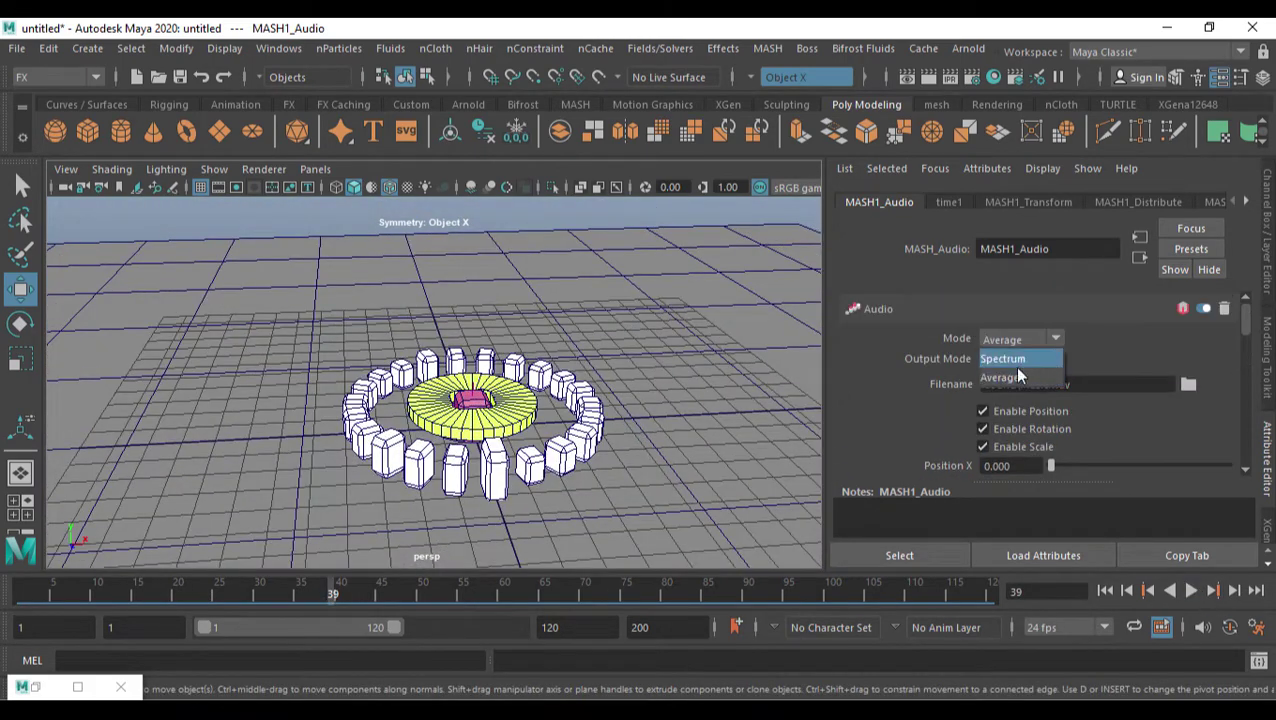
click(1022, 360)
alt+drag(631, 440, 656, 428)
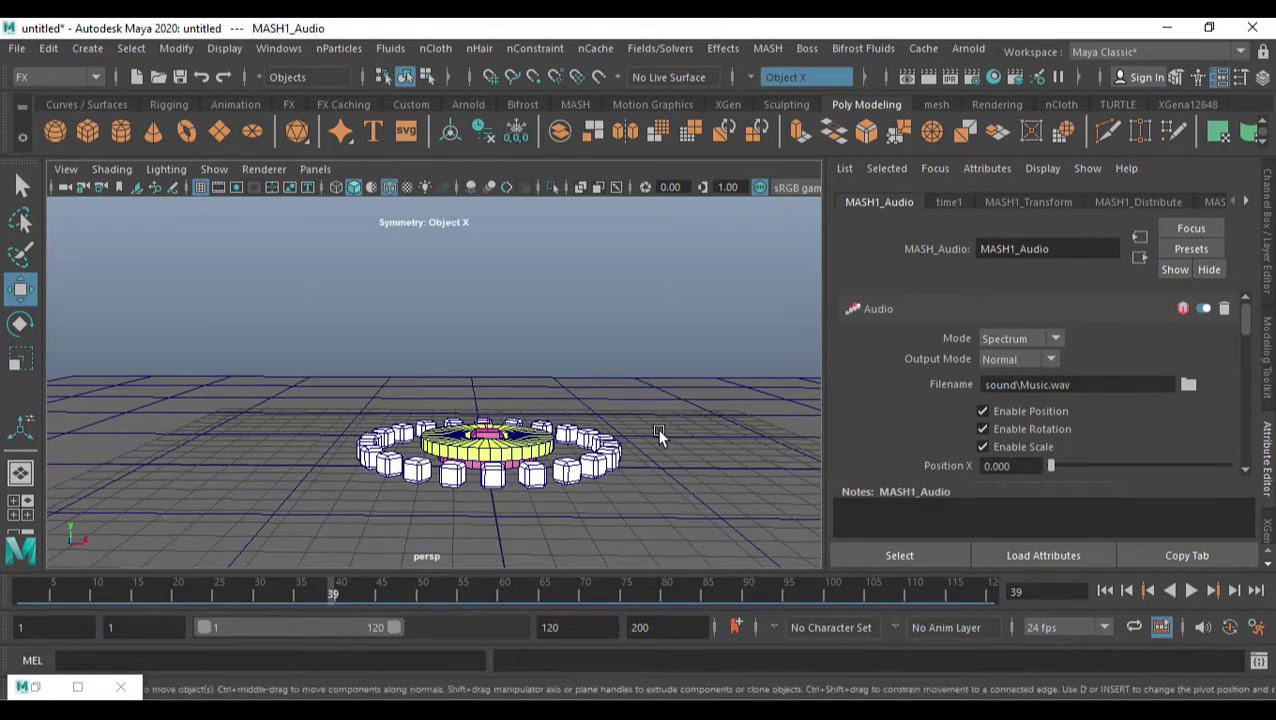
click(1191, 590)
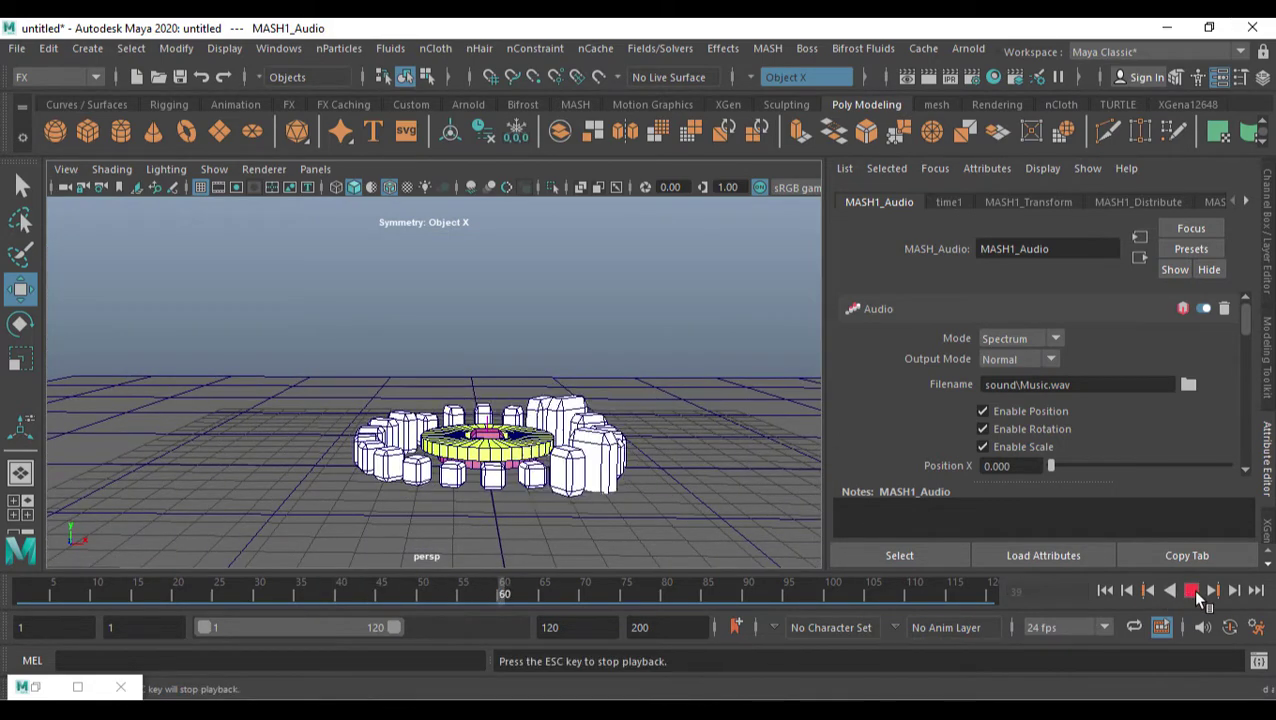
click(1192, 590)
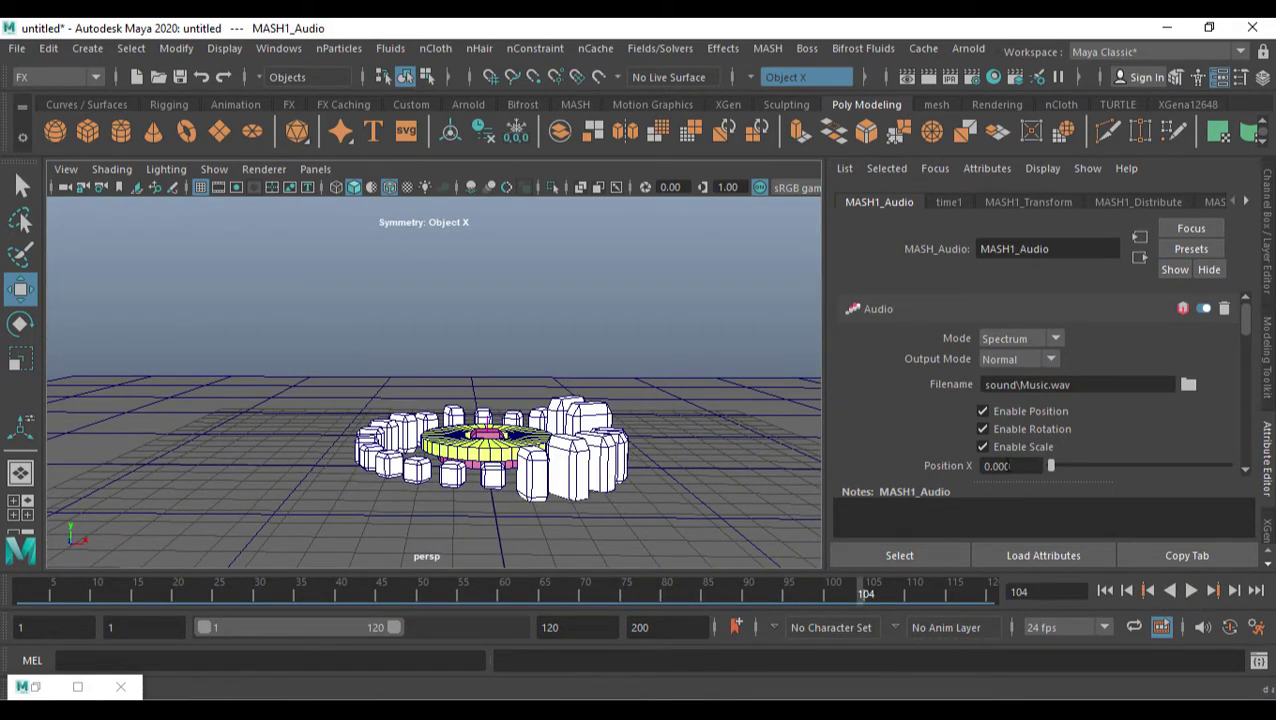
- Reset the Audio node's Scale Z to 0 and raise its Scale Y to 60
scroll(1067, 410, down, 5)
scroll(1002, 424, up, 3)
scroll(1069, 449, down, 4)
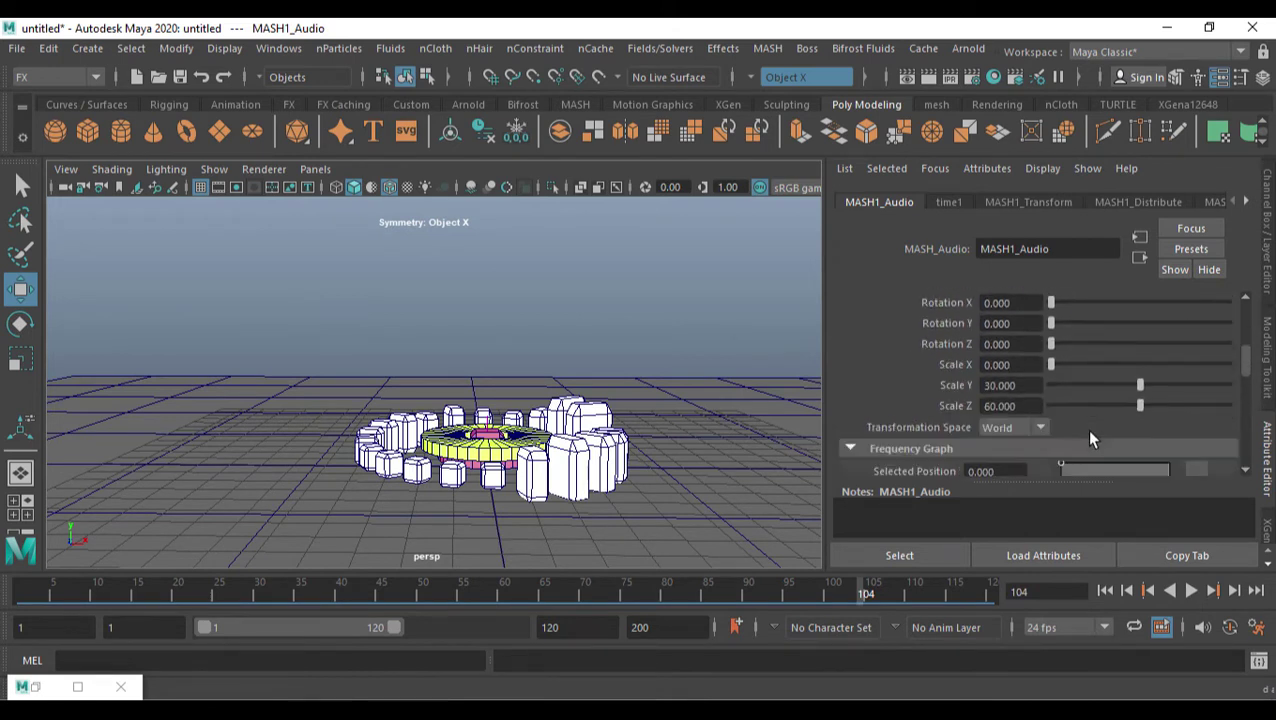
drag(1126, 405, 1000, 406)
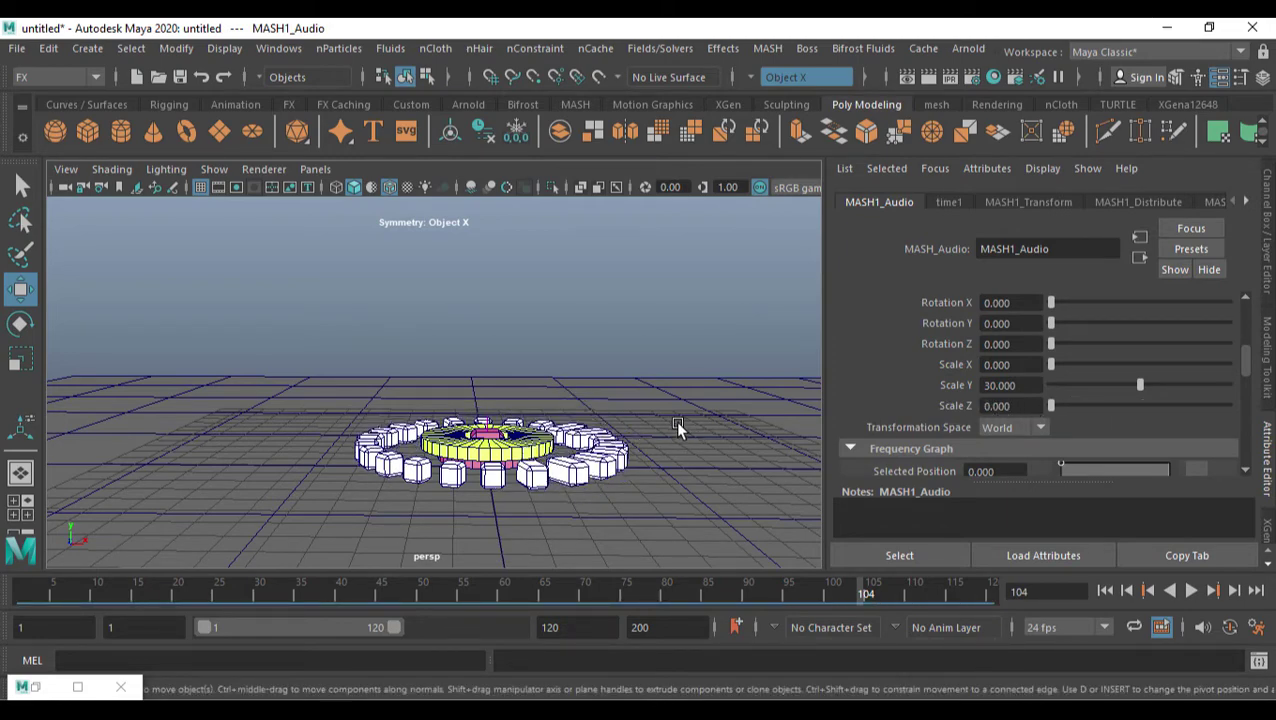
alt+drag(683, 406, 705, 420)
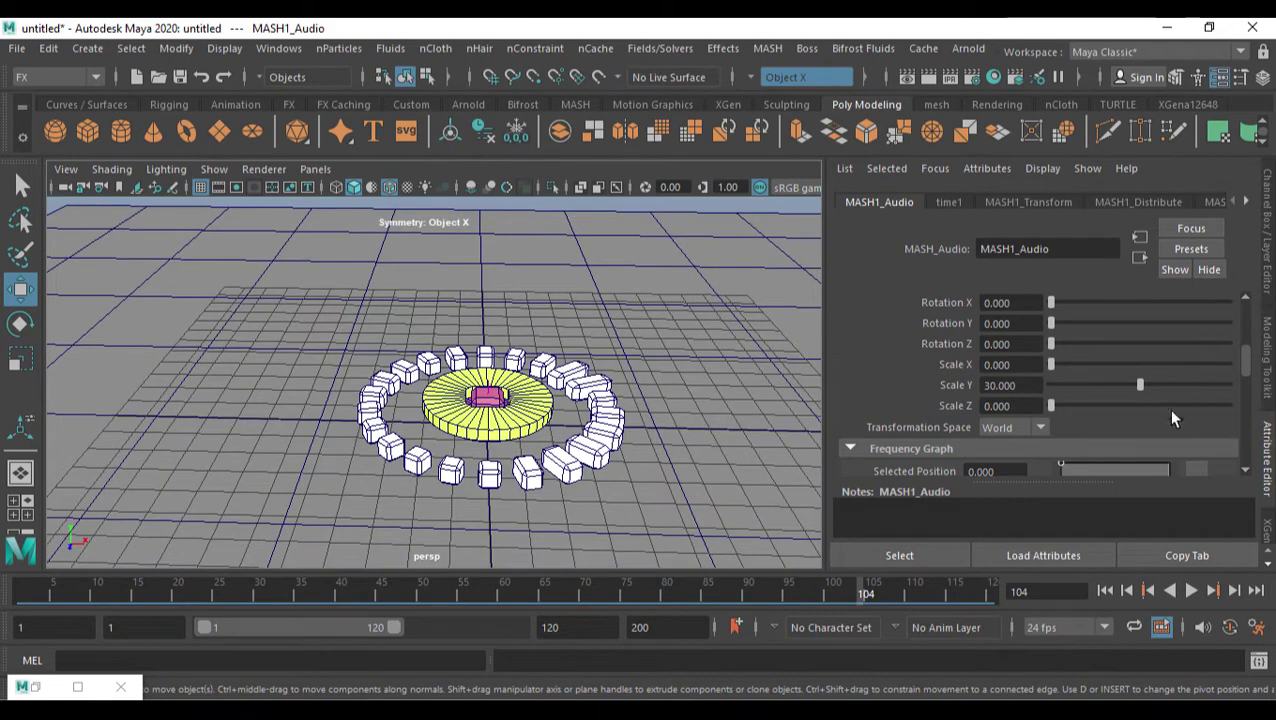
drag(1141, 386, 1274, 394)
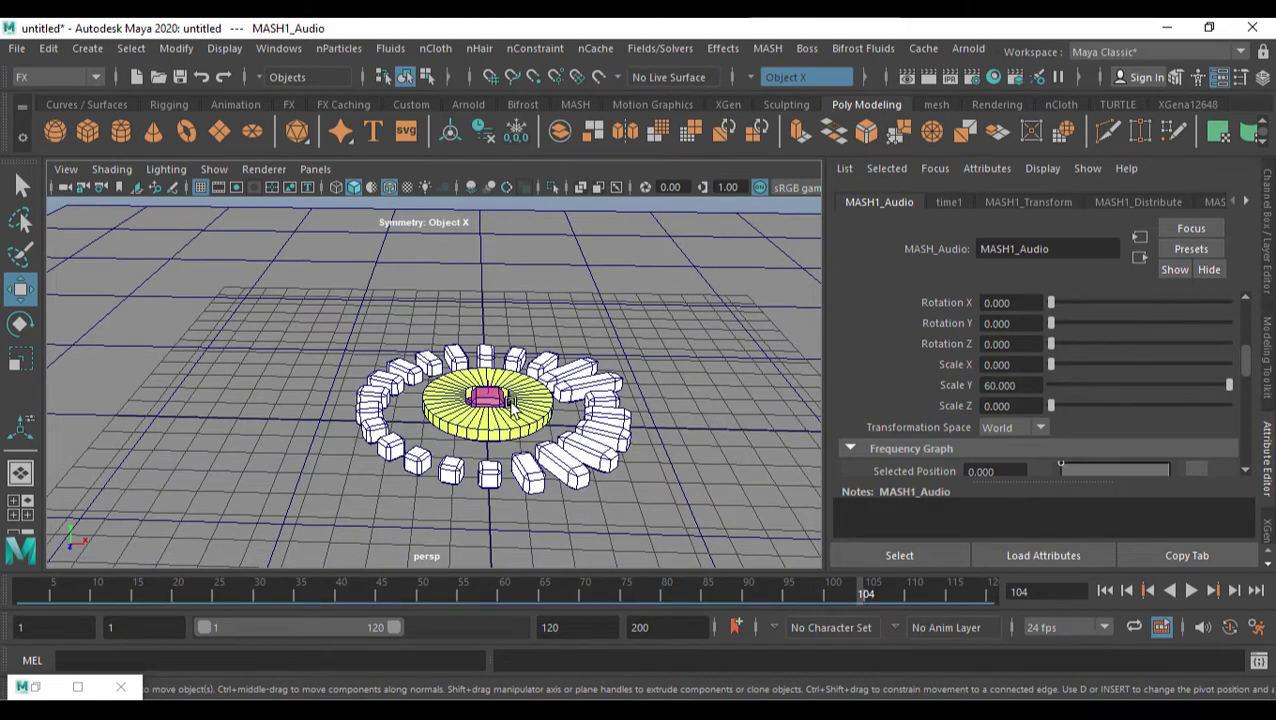
alt+drag(510, 400, 540, 398)
alt+drag(658, 432, 1176, 670)
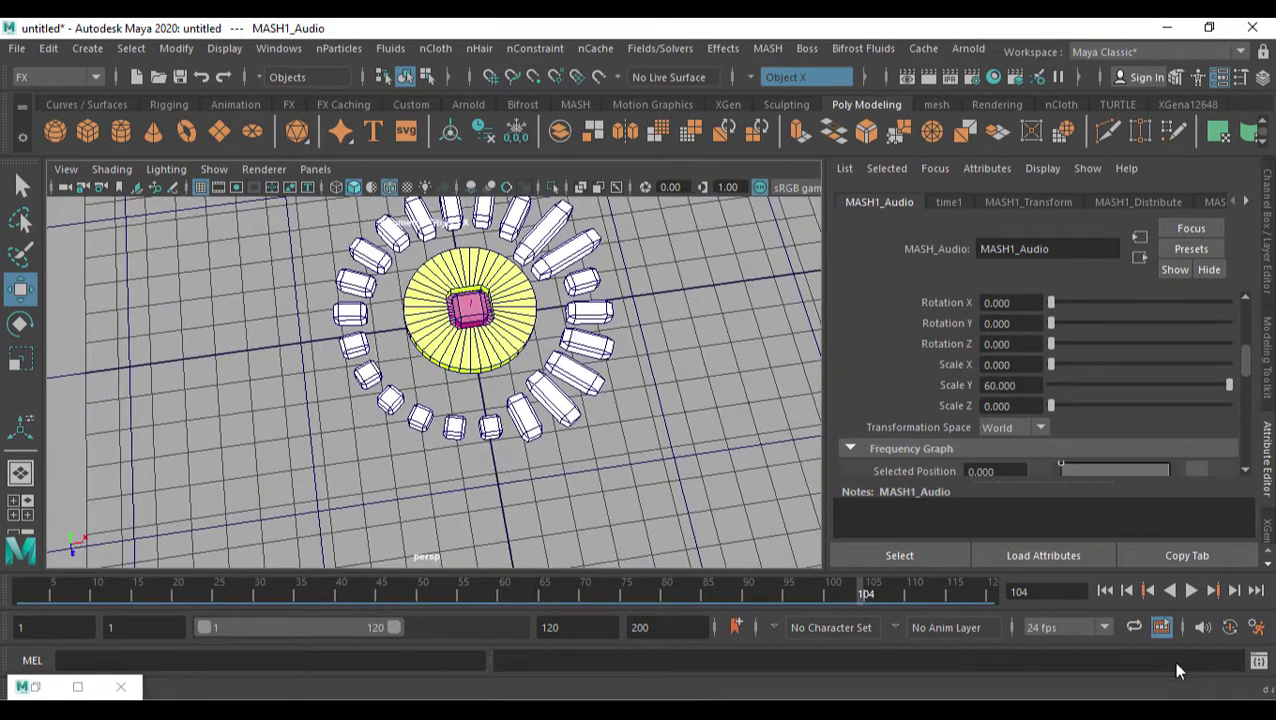
- Play the animation from the first frame to check the cubes' outward stretching, and stop it
click(1105, 591)
click(1190, 591)
click(1191, 591)
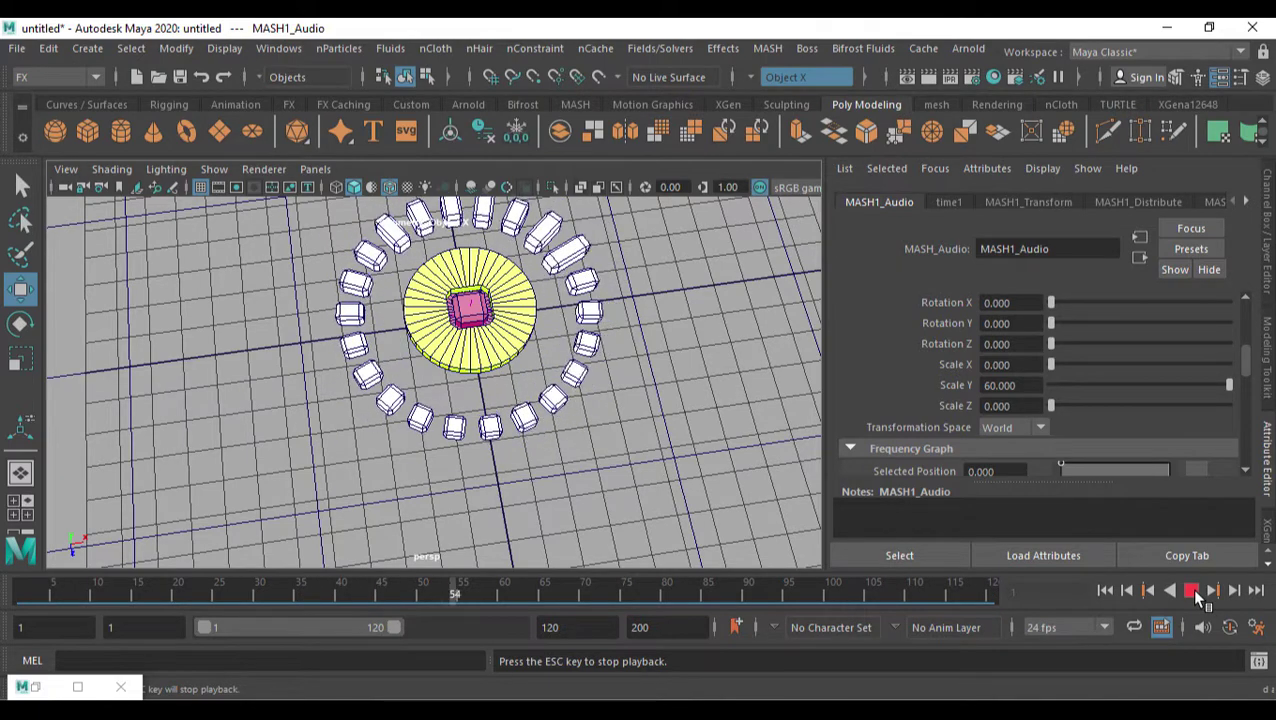
click(1191, 591)
- Raise the Audio node's Max Bands to 100 and play the animation to check the effect
alt+drag(558, 406, 600, 350)
scroll(1055, 404, down, 3)
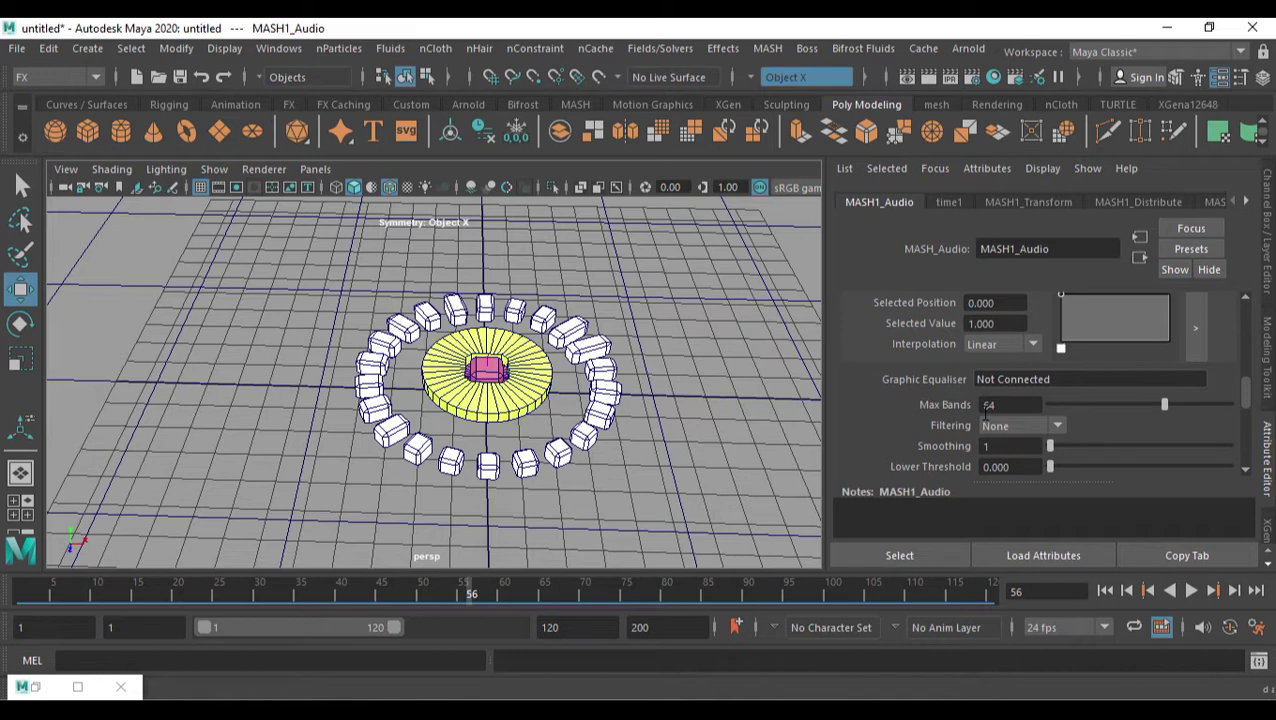
drag(1163, 404, 1234, 404)
click(1191, 591)
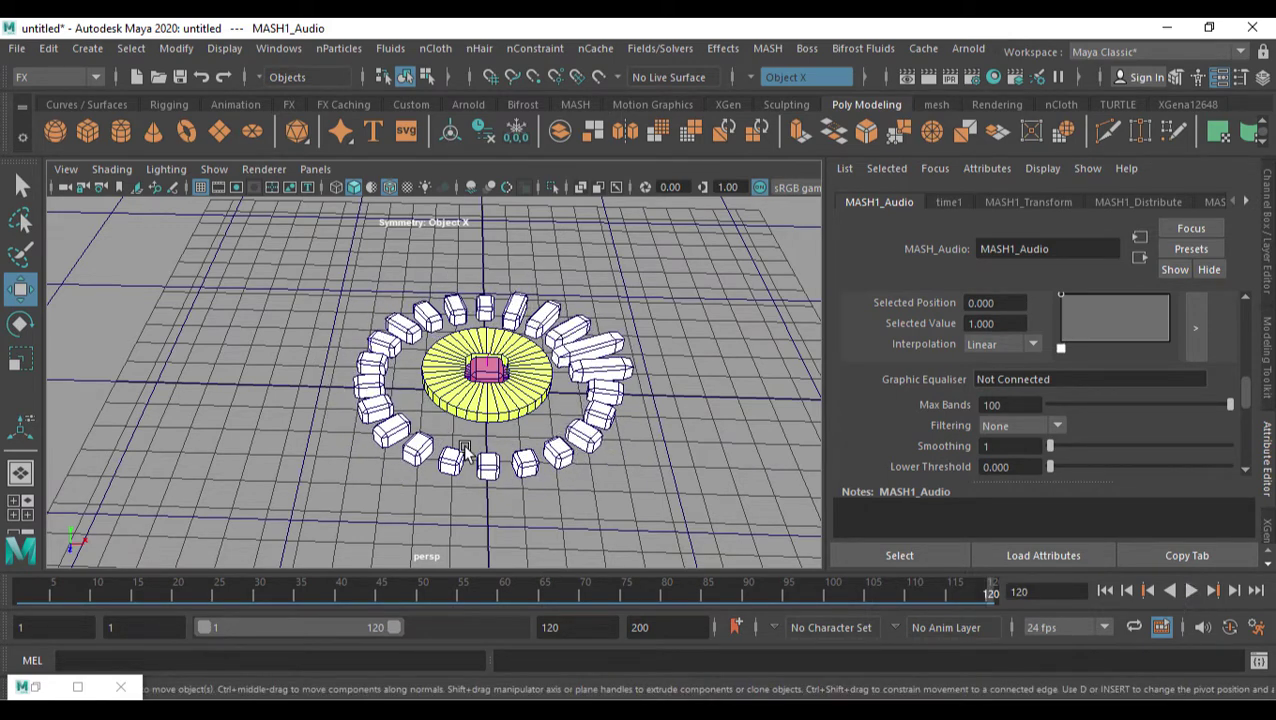
- Try out a Max Bands value of 7, playing the animation from the first frame and stopping it
drag(1083, 407, 1062, 405)
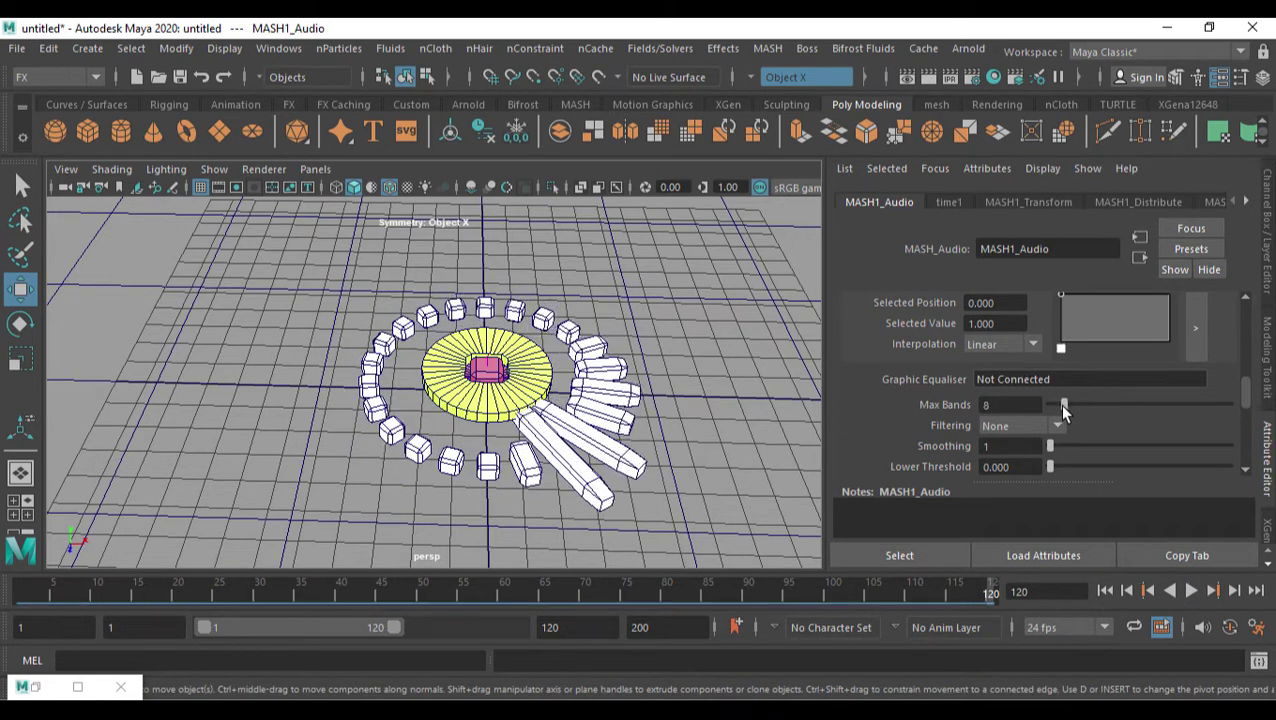
click(1107, 591)
click(1191, 591)
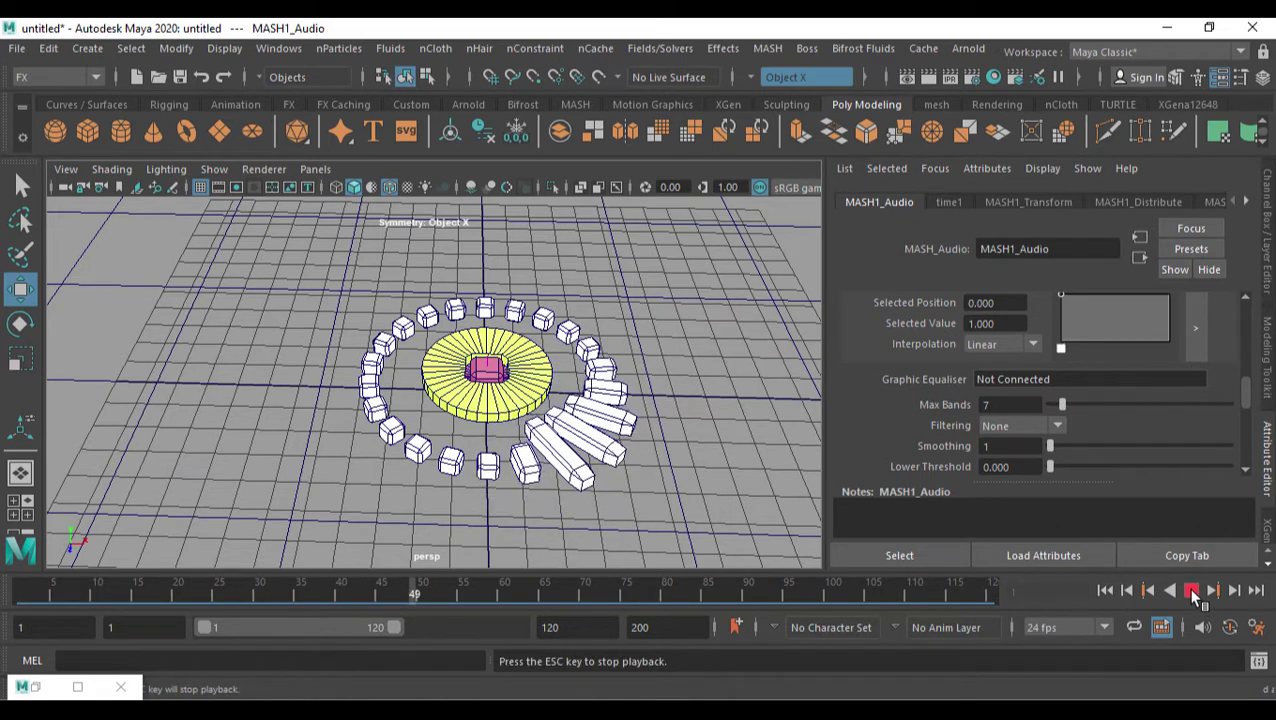
key(Escape)
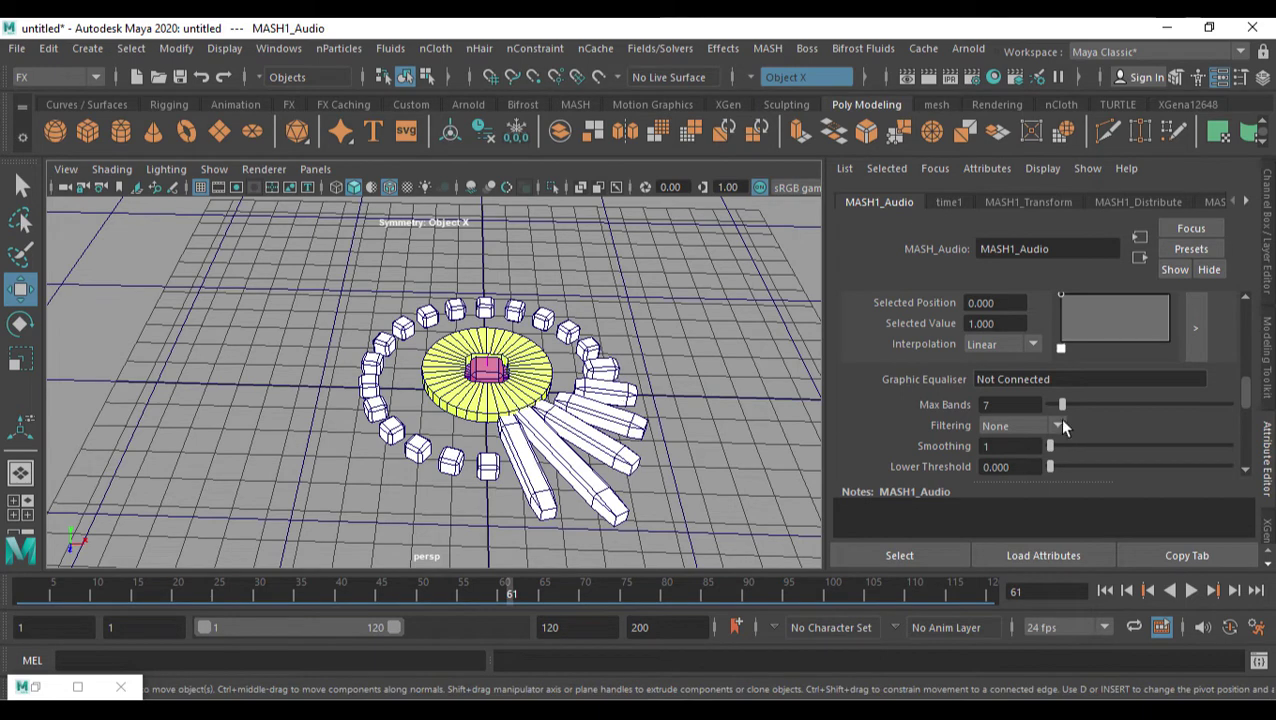
- Set Max Bands back to 100, play the animation to compare the motion, and stop it
drag(1062, 405, 1090, 405)
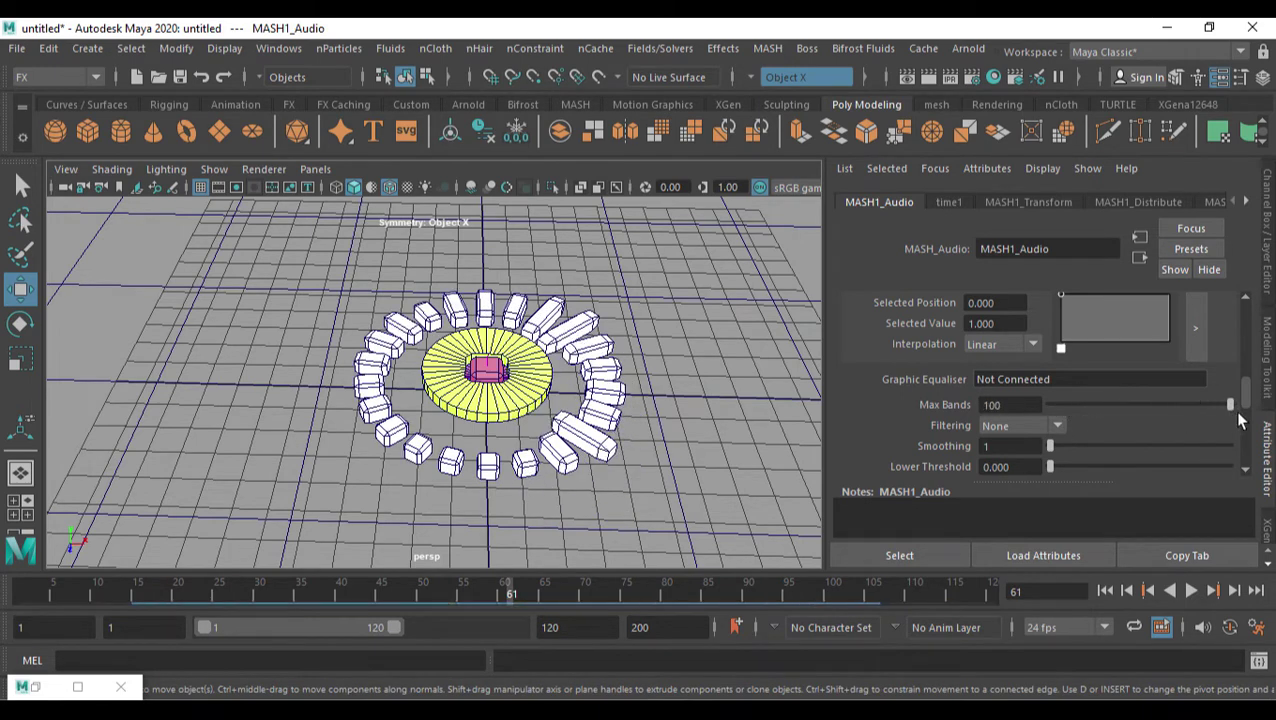
click(1192, 591)
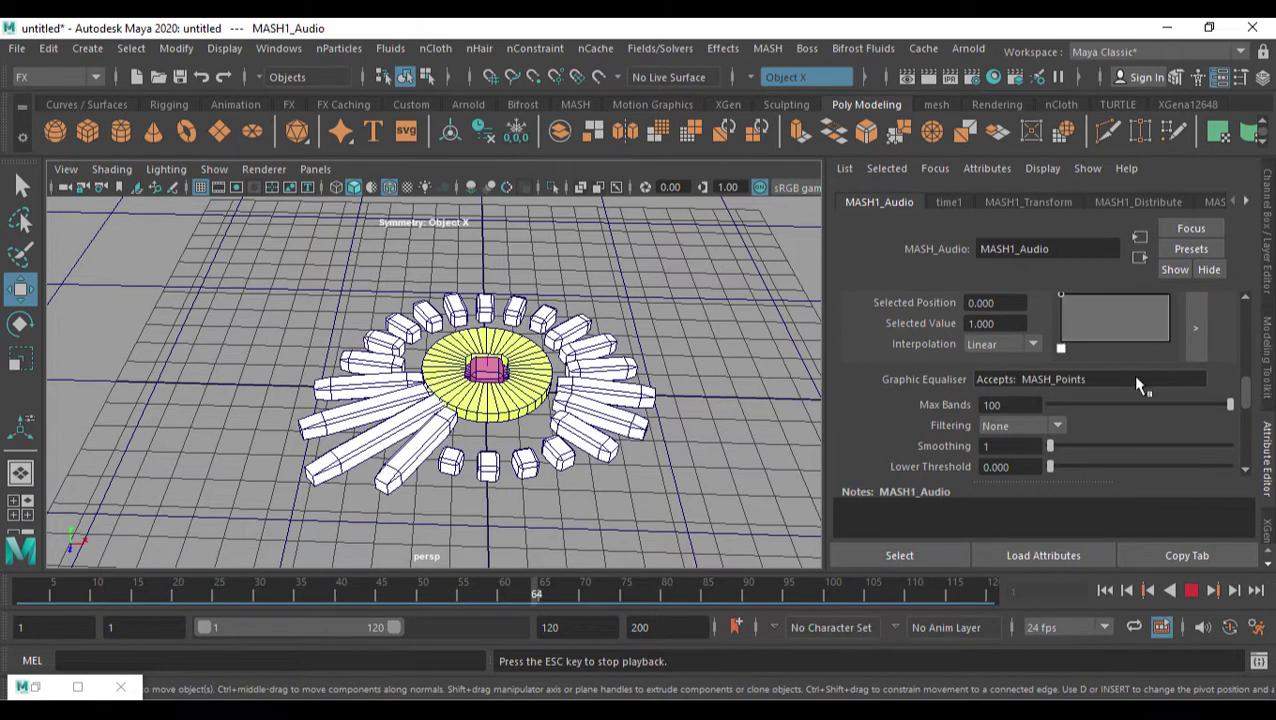
click(1191, 591)
- Try out a Random Strength of 0.275 on the Audio node during playback, and restore it to 1
scroll(1079, 431, down, 5)
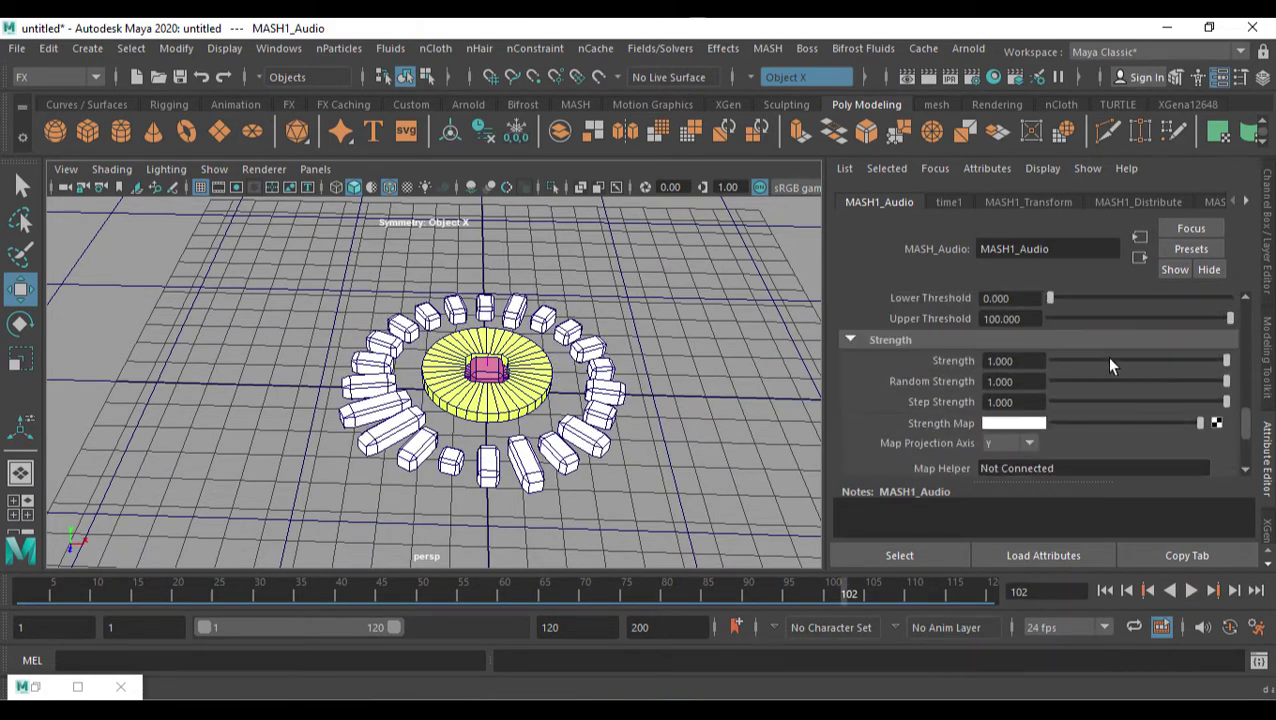
drag(1090, 380, 1099, 390)
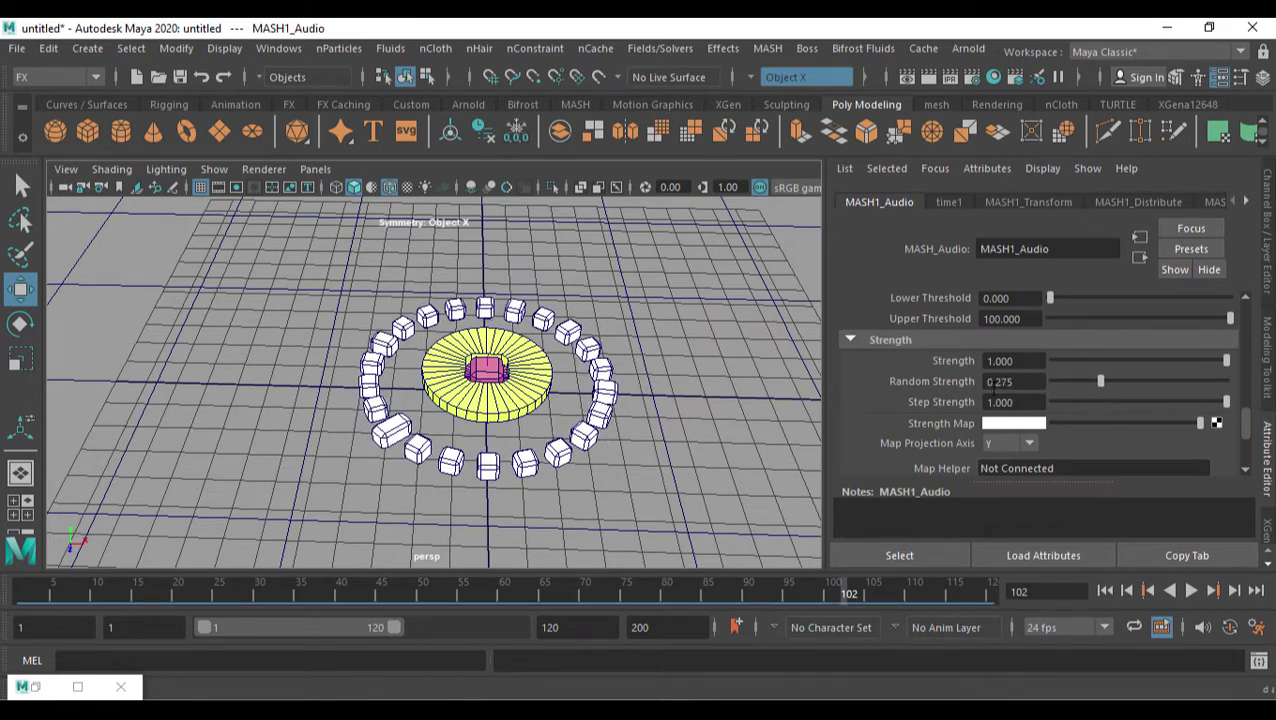
click(1189, 589)
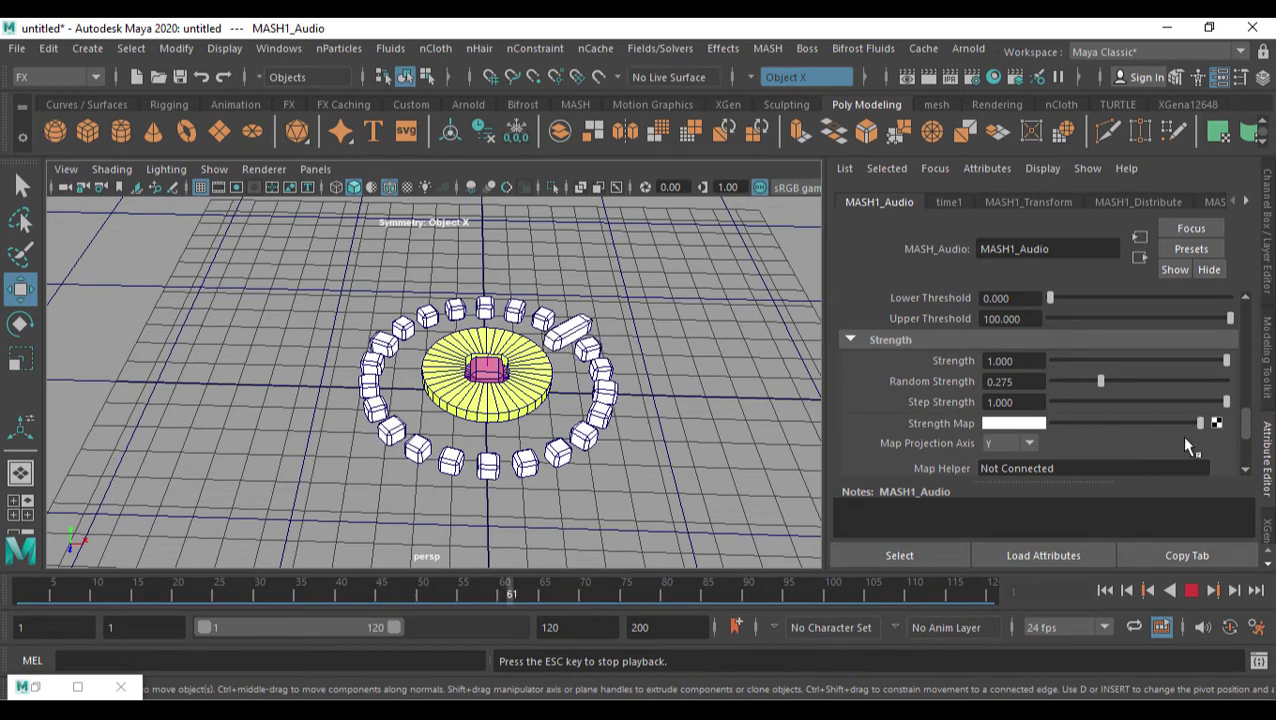
drag(1100, 388, 1226, 384)
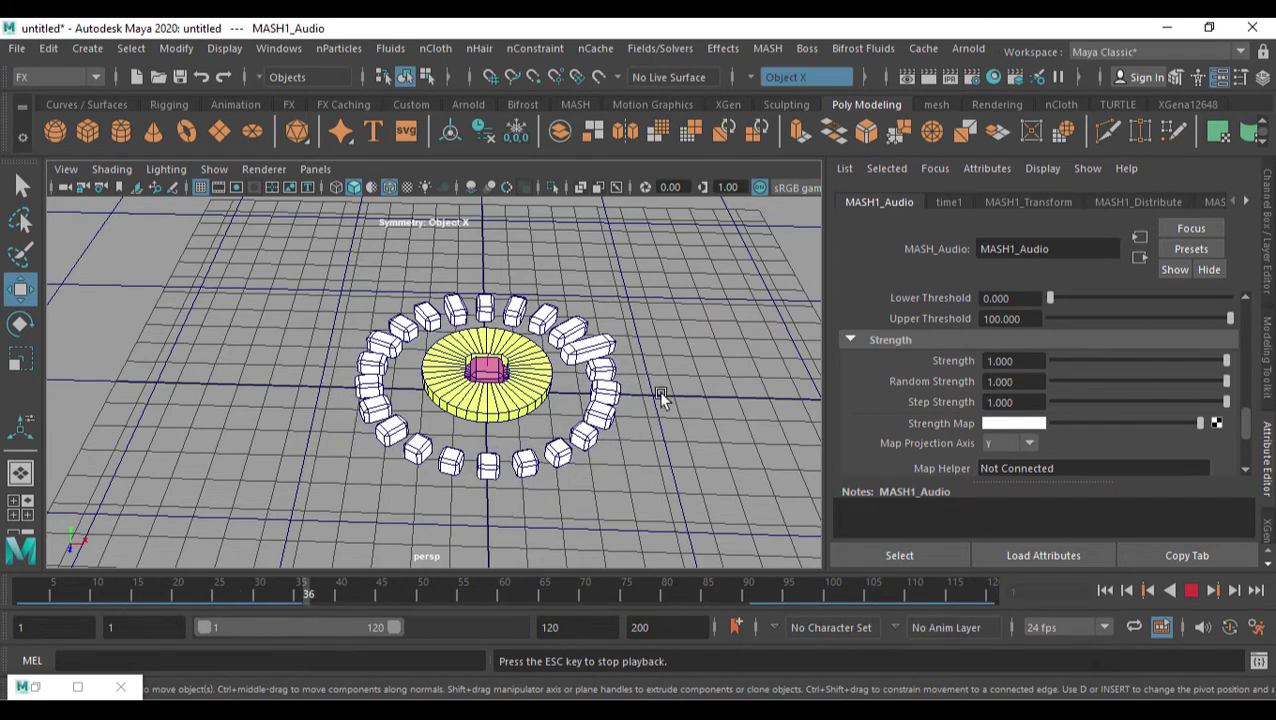
- Try out Step Strength values of -0.473 and 0.055 on the Audio node during playback, and restore it to 1
drag(1081, 404, 1098, 402)
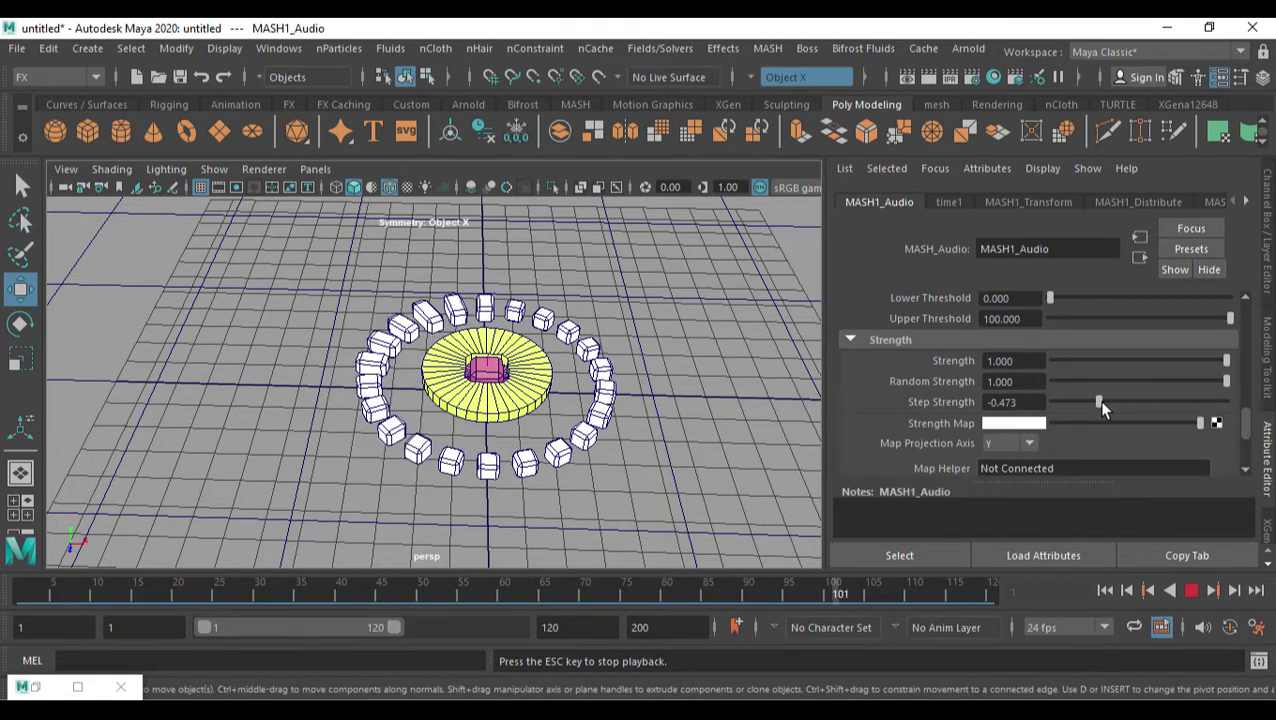
drag(1098, 402, 1134, 425)
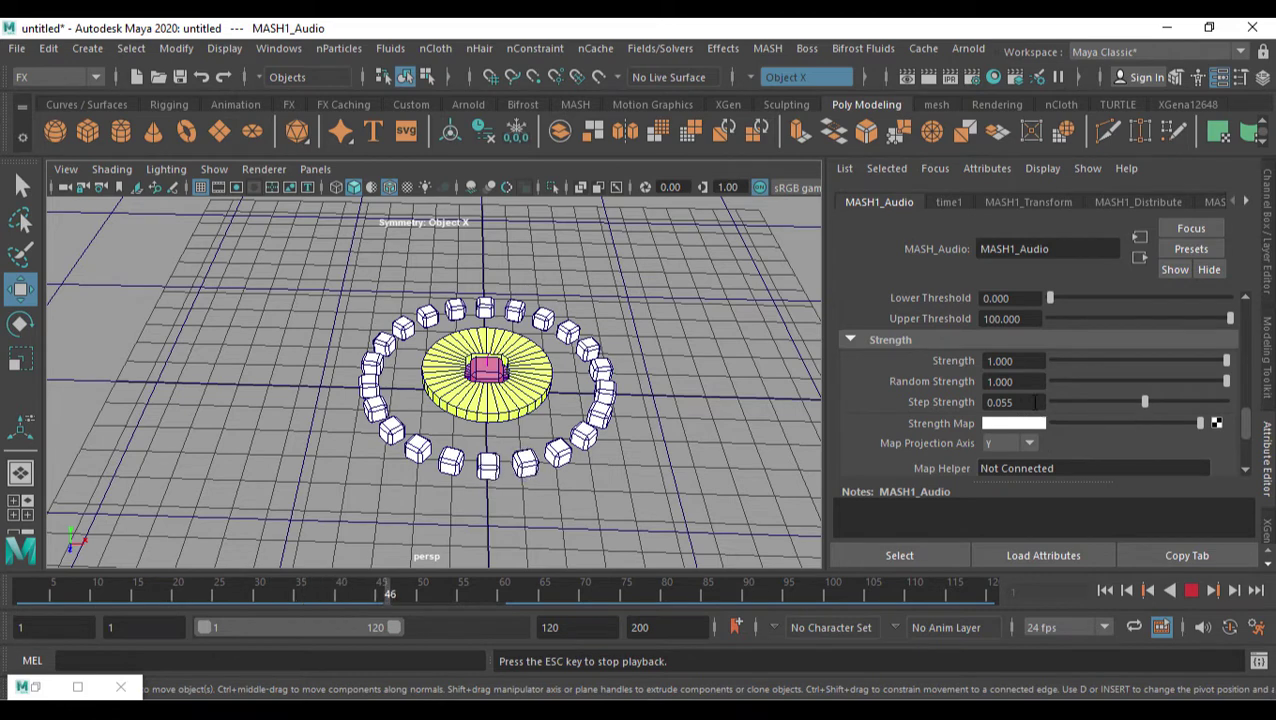
drag(1140, 402, 1223, 400)
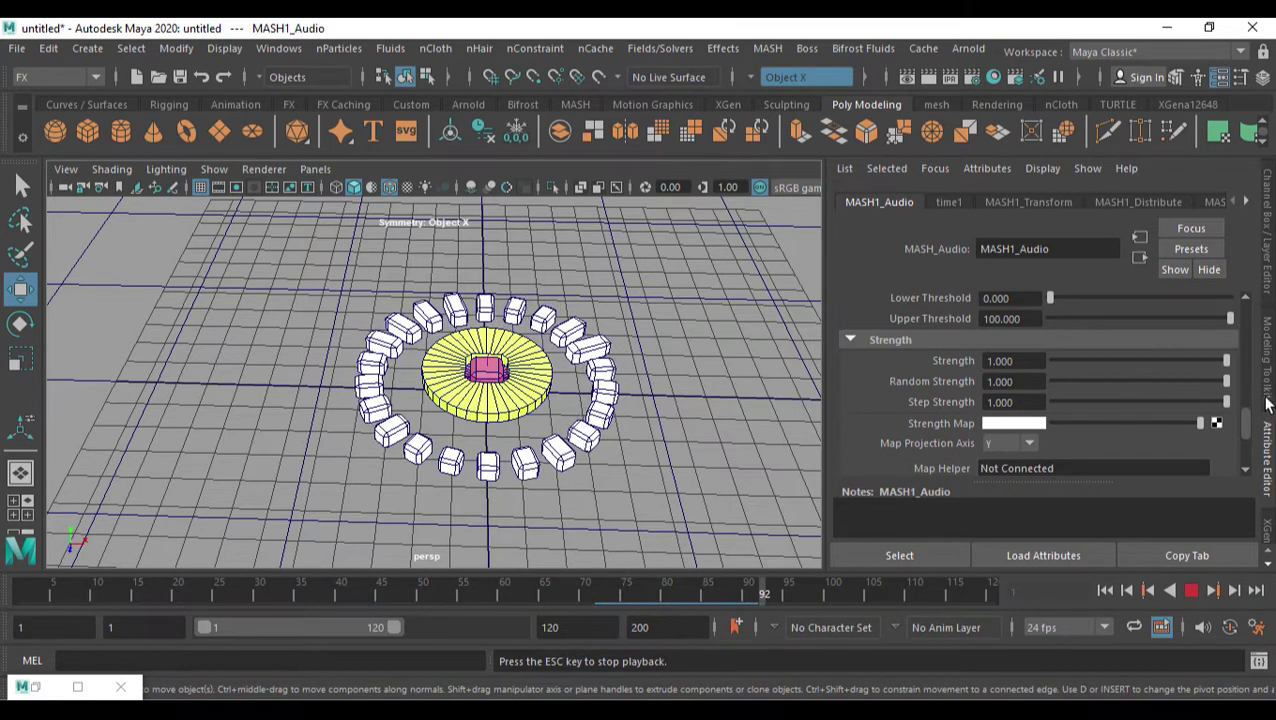
mouse_move(1226, 360)
mouse_down()
mouse_move(1088, 362)
mouse_move(1230, 360)
mouse_up()
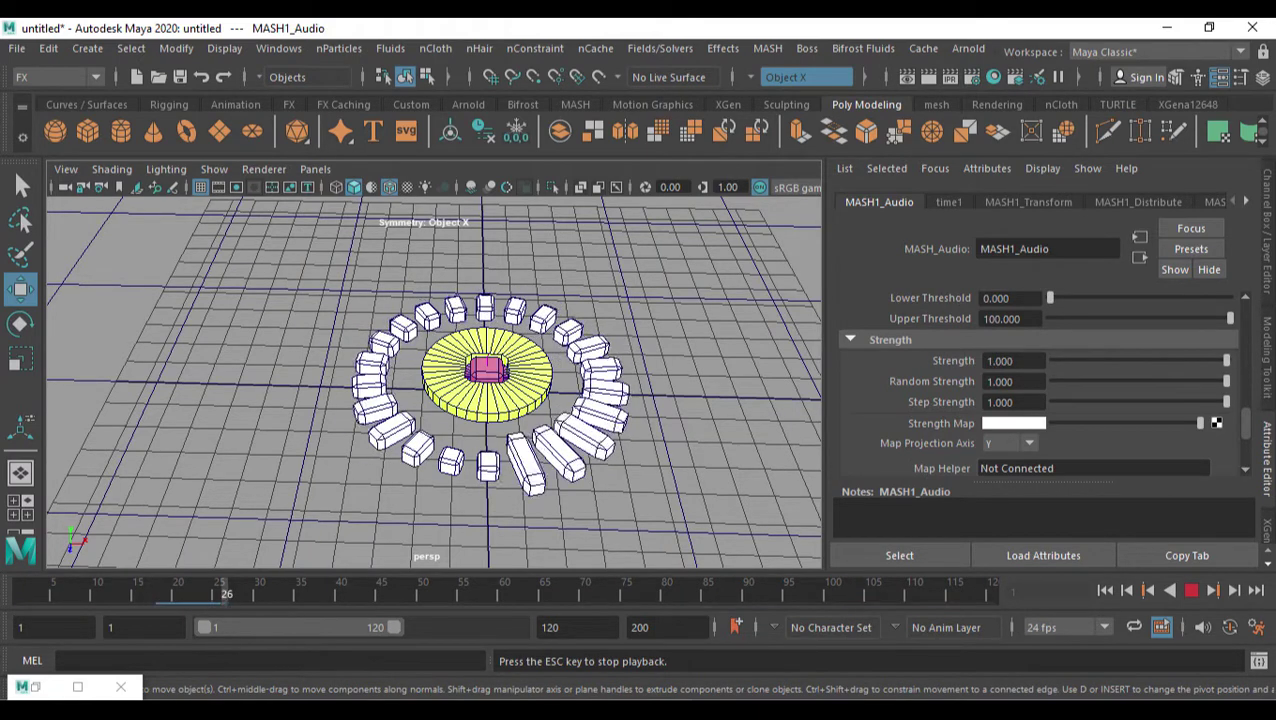
- Set the Audio node's Scale Y to 34.787 while the animation plays, and stop playback at frame 67
scroll(1098, 393, up, 2)
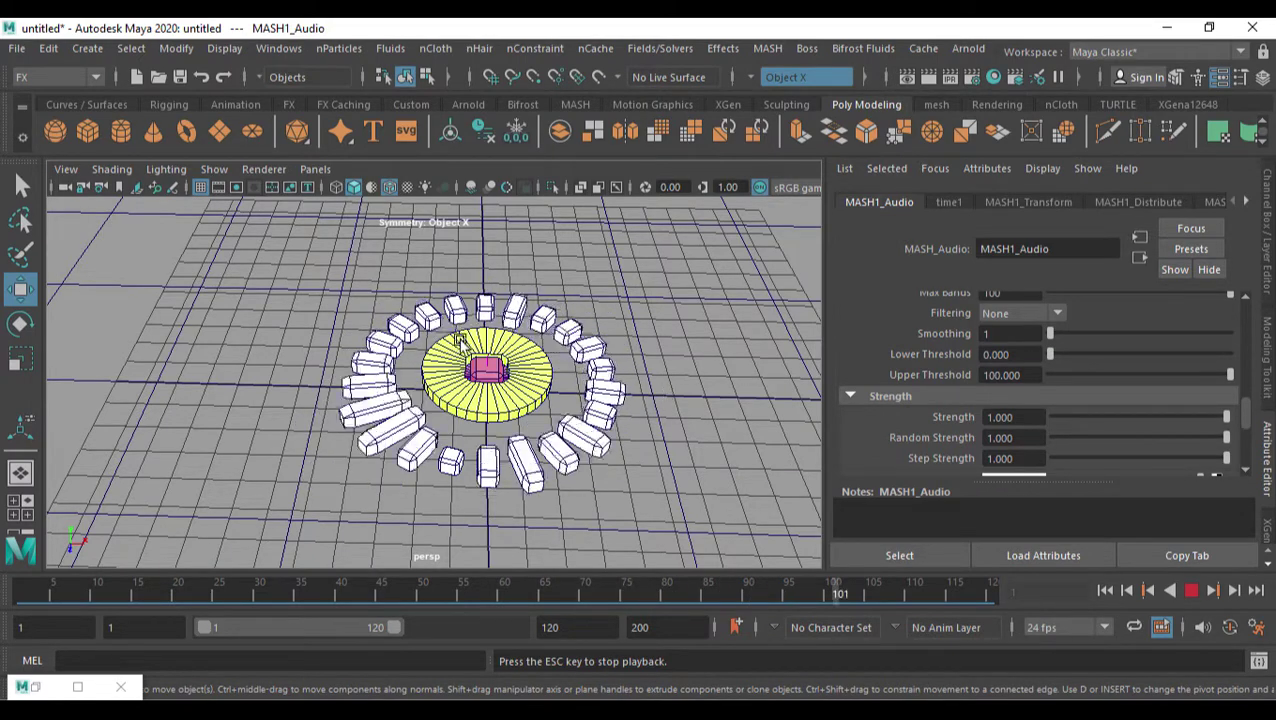
scroll(1113, 413, up, 8)
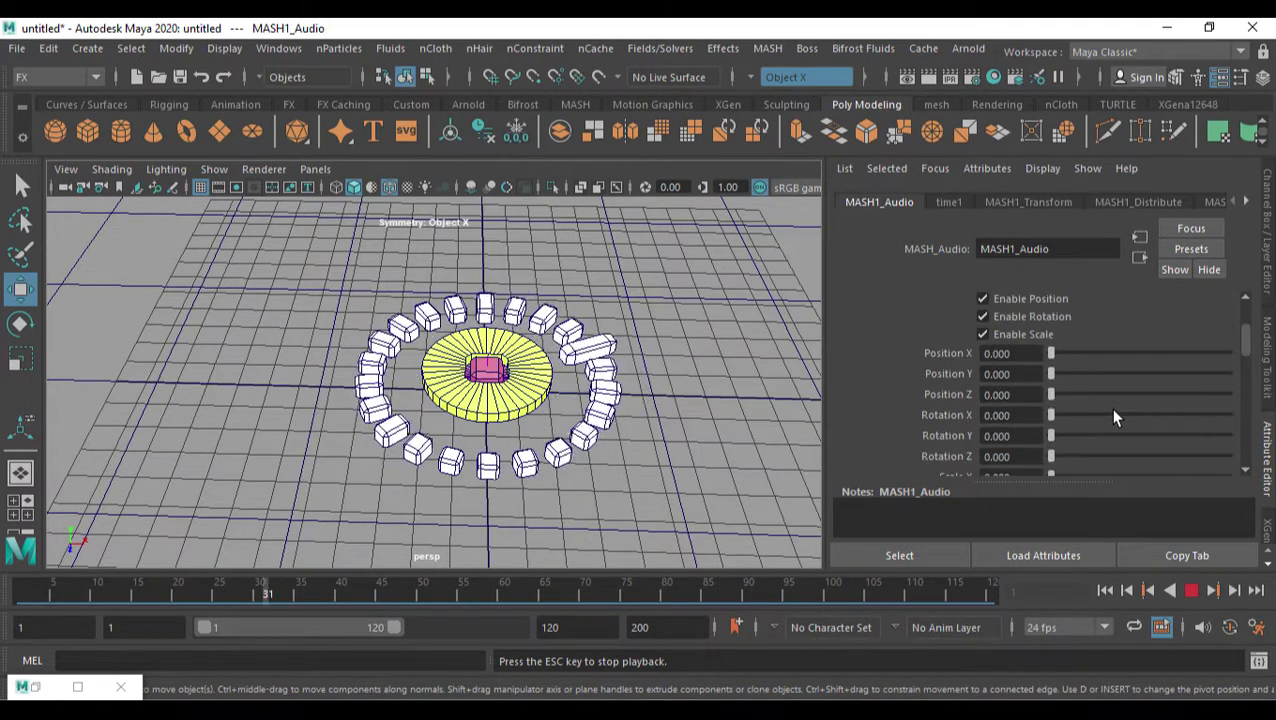
scroll(1116, 418, down, 4)
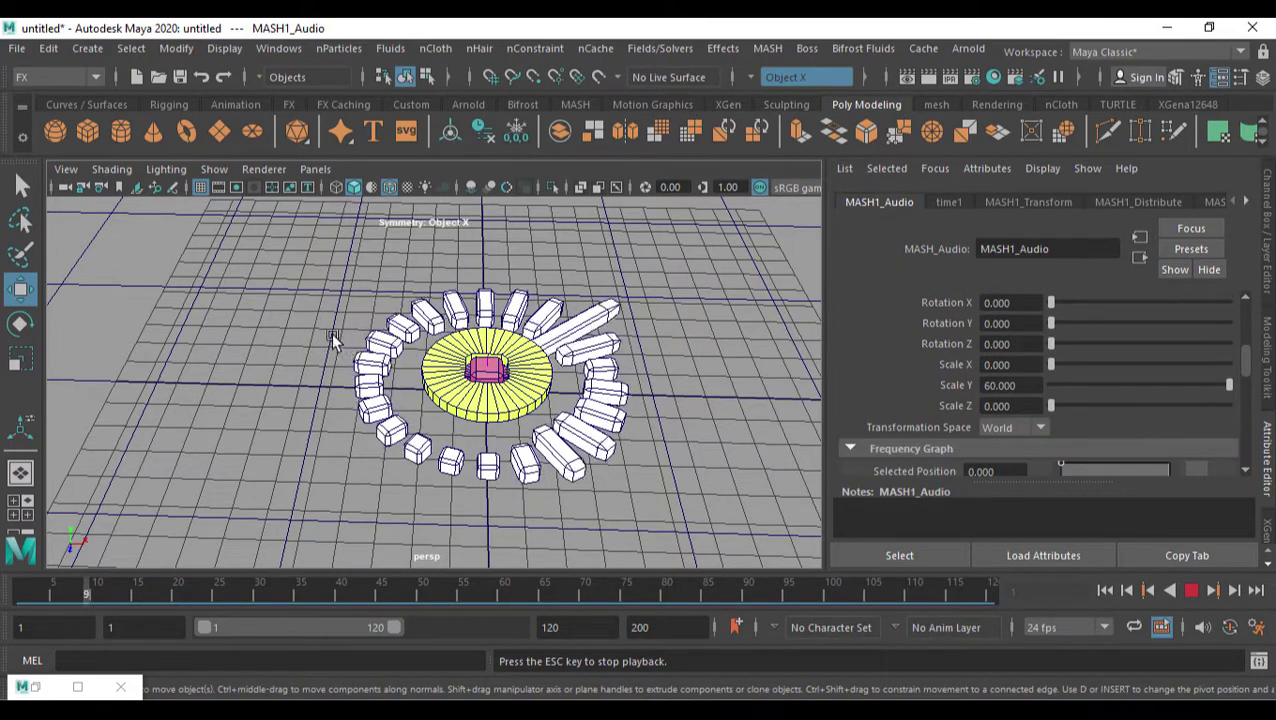
scroll(468, 346, down, 3)
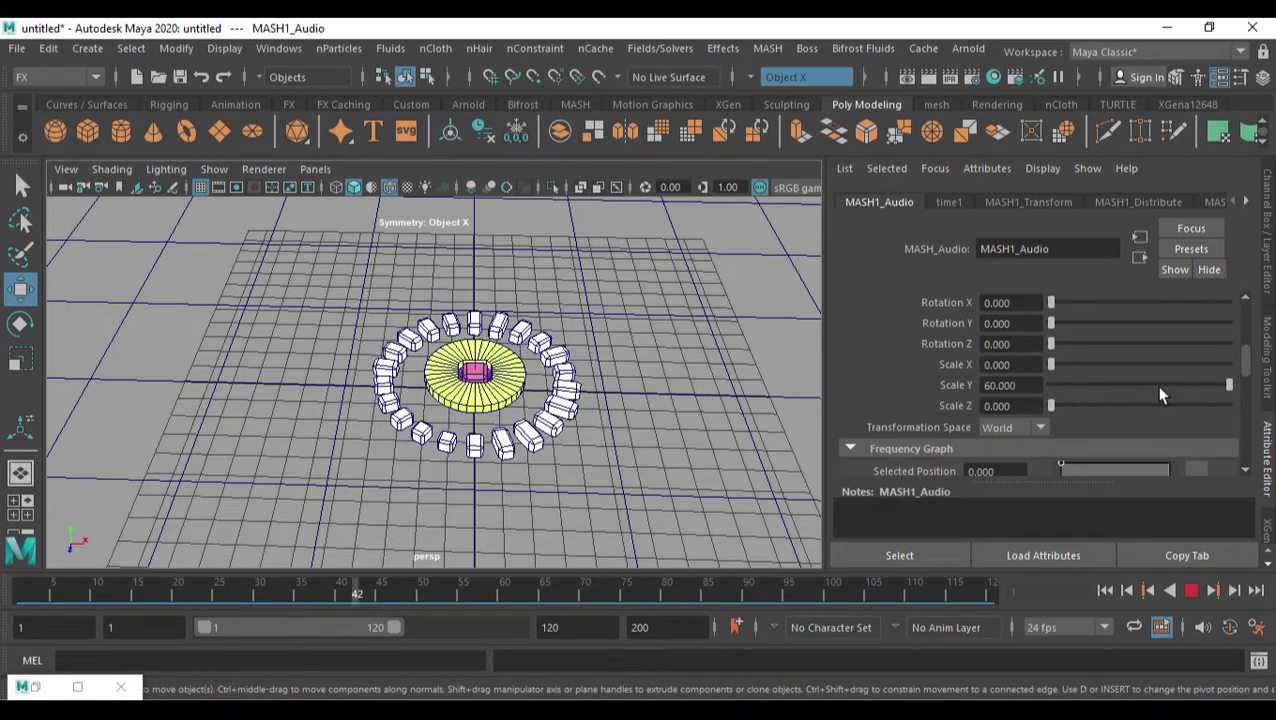
drag(1066, 396, 1134, 388)
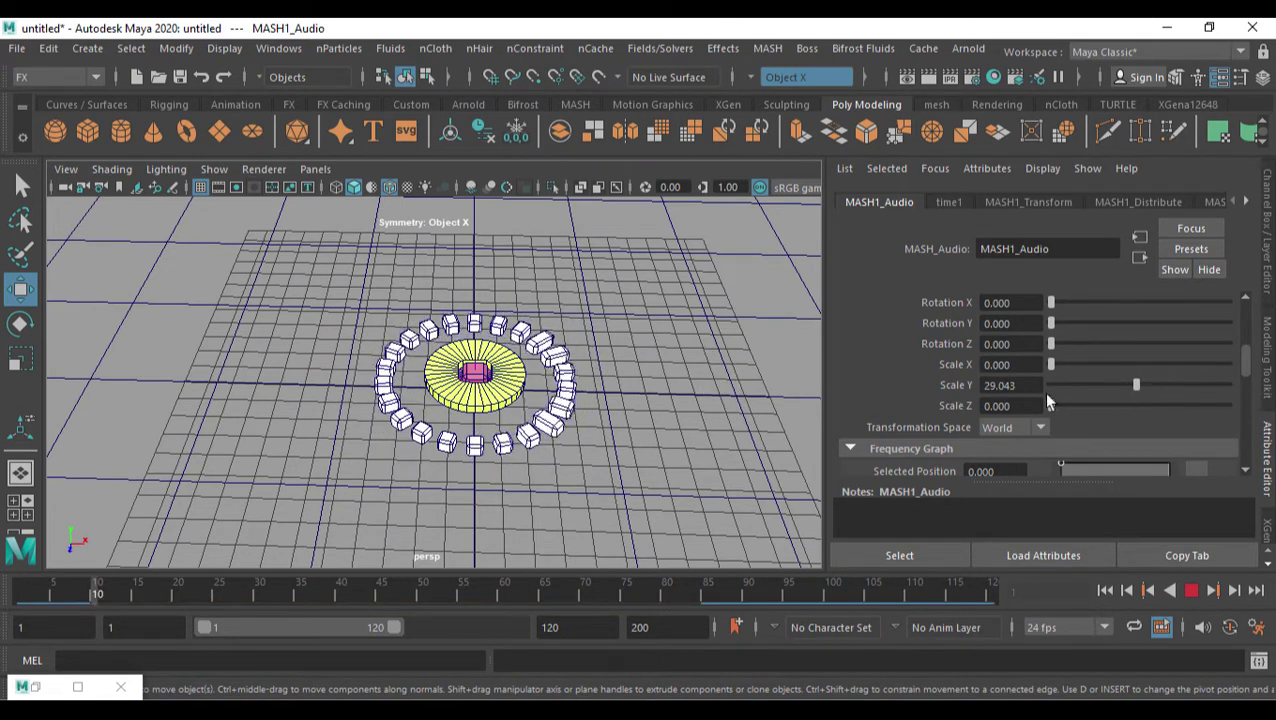
alt+drag(631, 414, 590, 345)
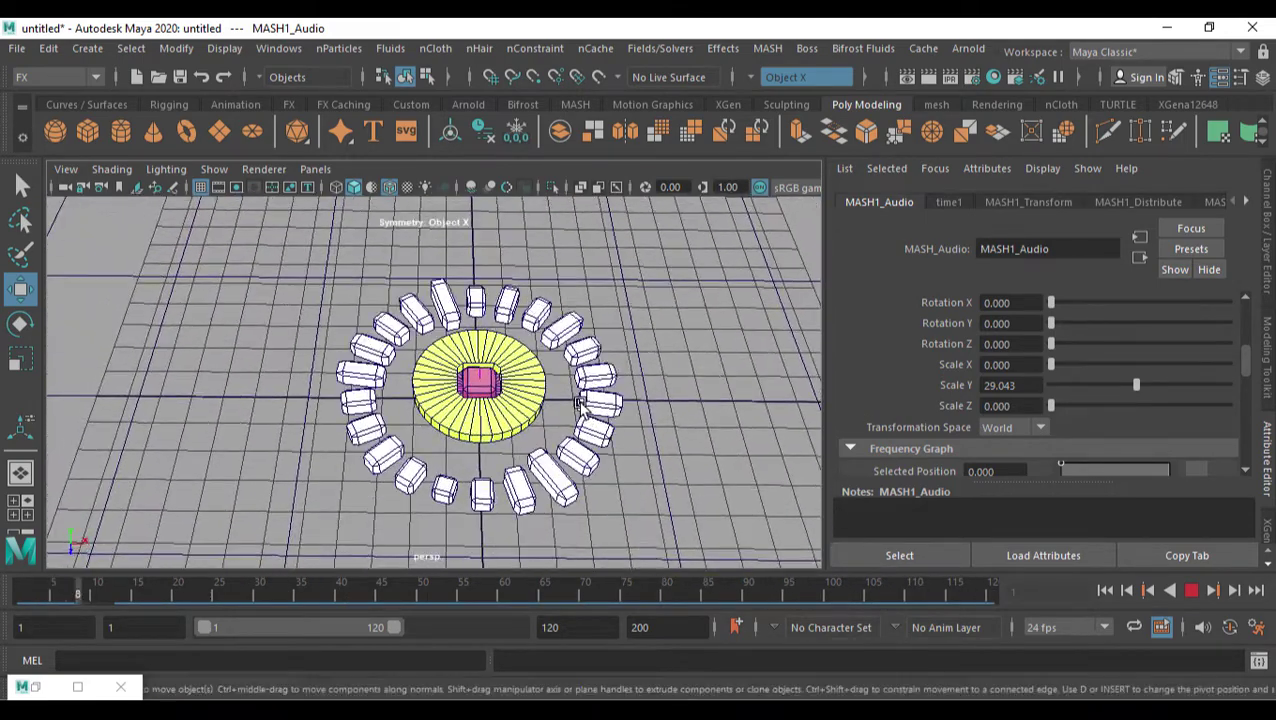
click(560, 590)
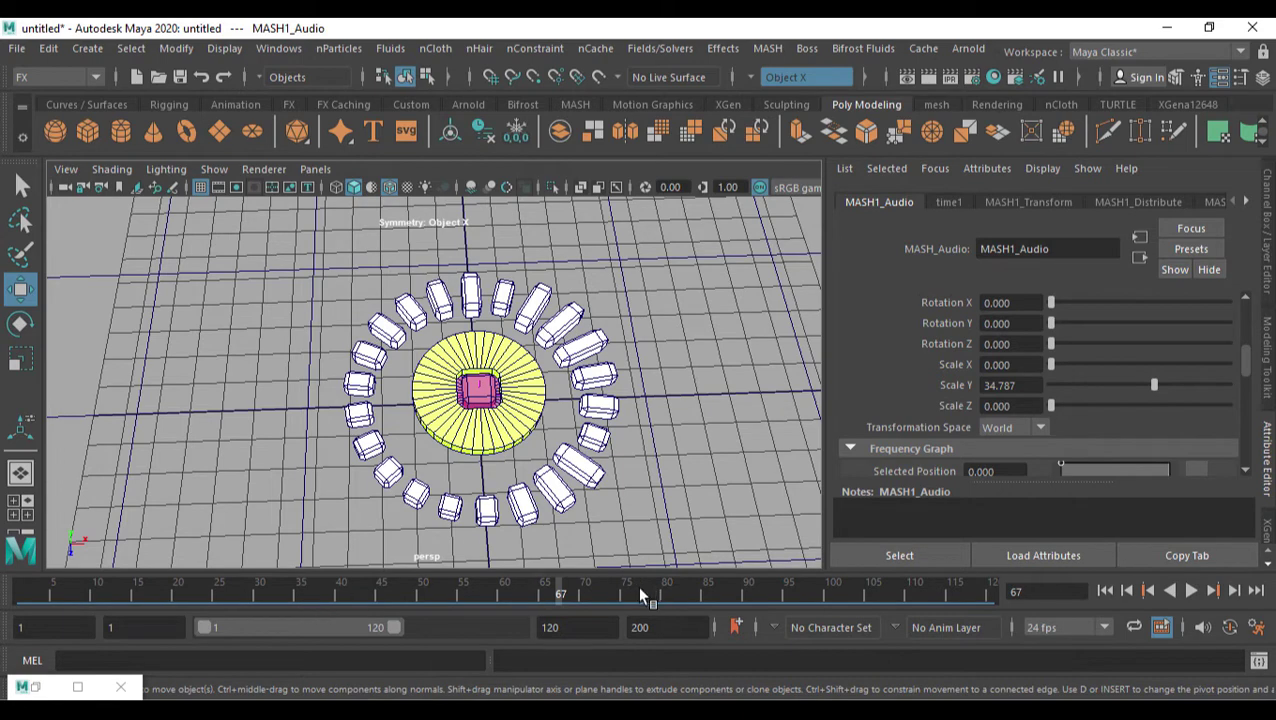
- Import Music.wav as the timeline's audio
right_click(521, 594)
mouse_move(646, 563)
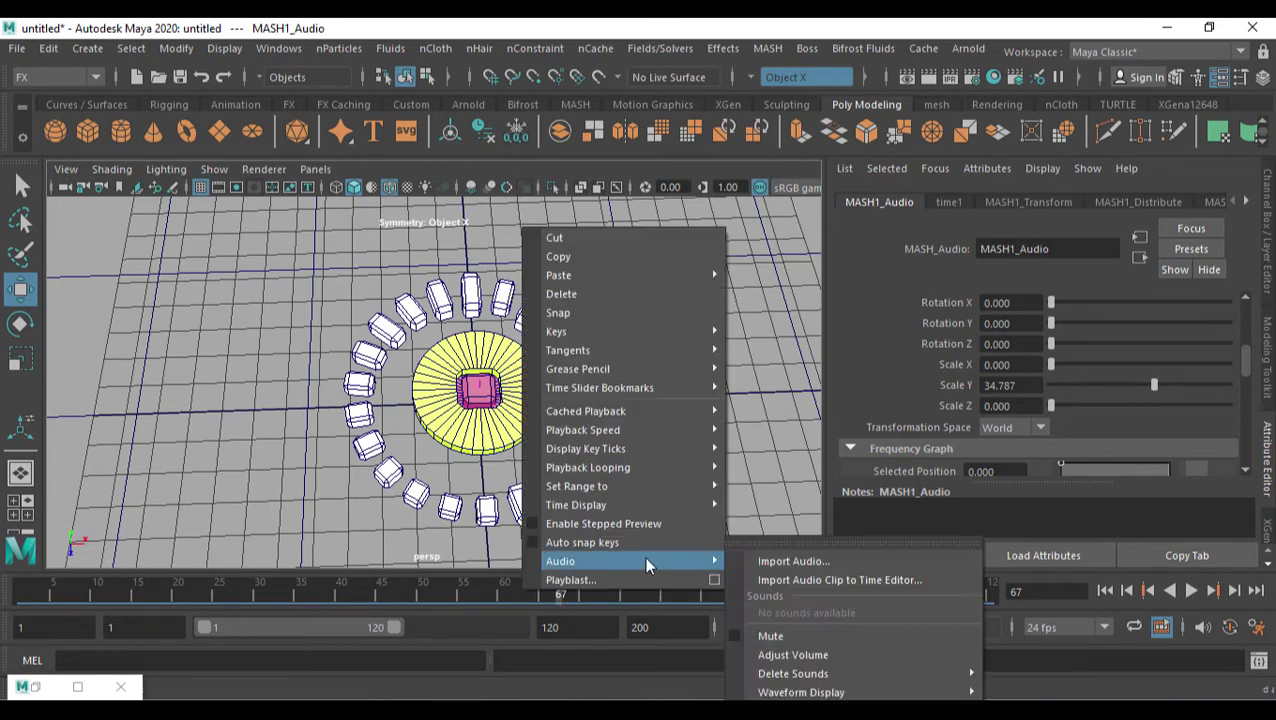
click(805, 561)
click(300, 138)
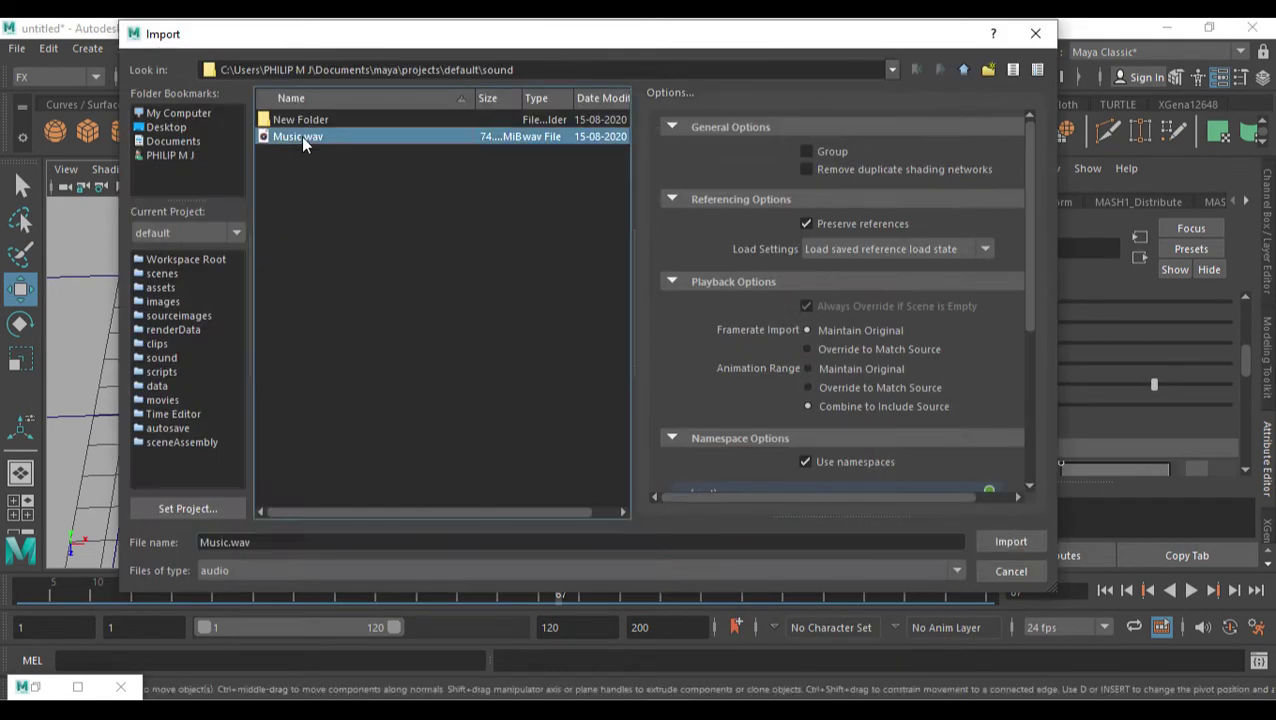
click(1010, 541)
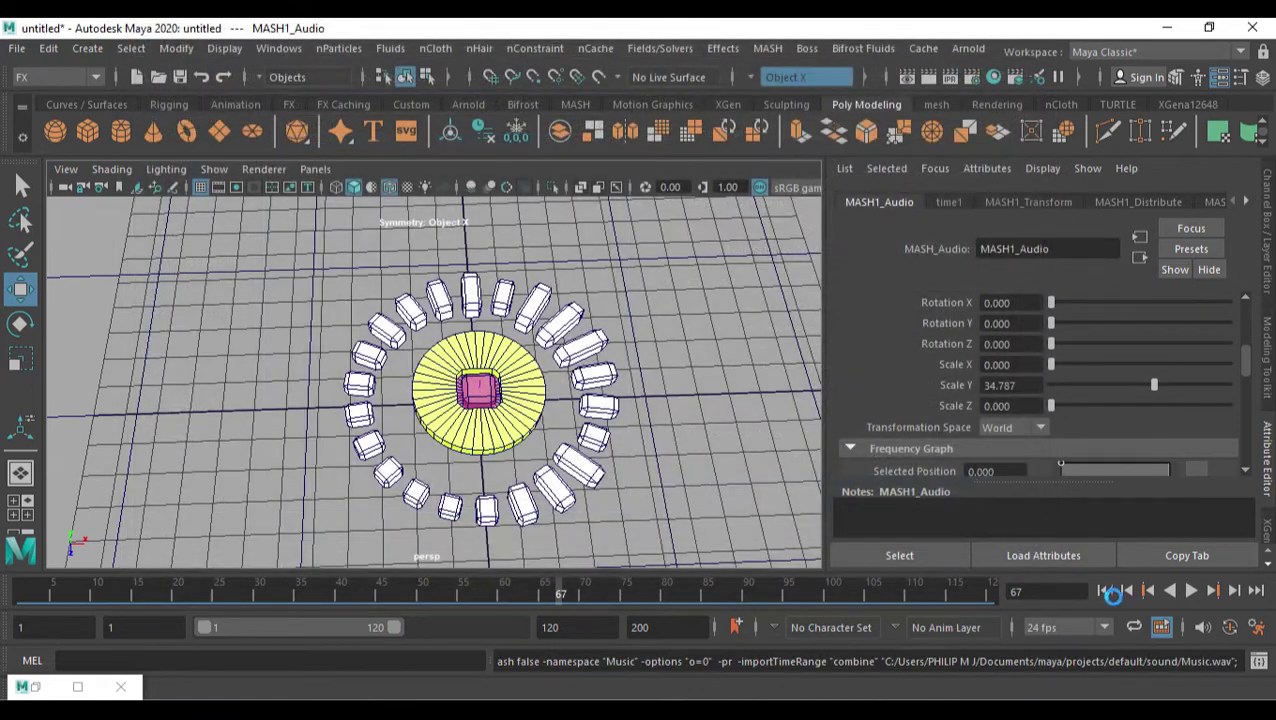
- Play the animation with its sound from the first frame, and stop it at frame 69
click(1105, 591)
click(1191, 591)
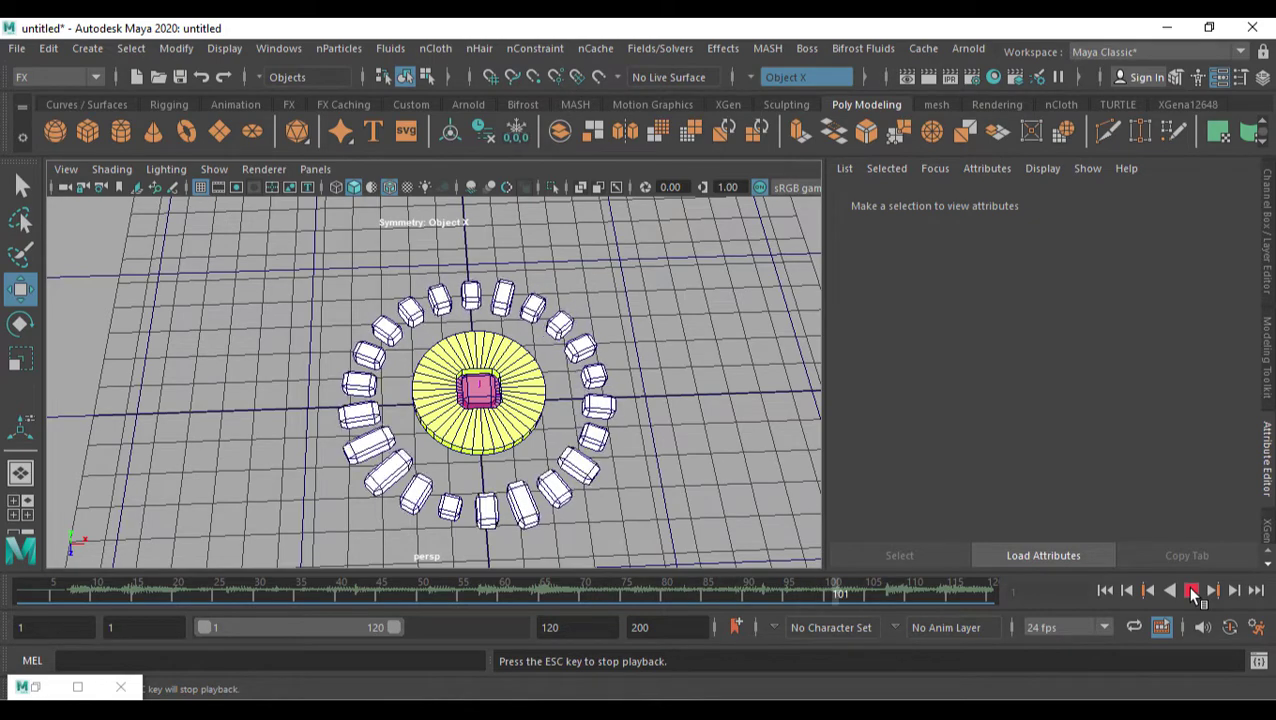
click(1191, 591)
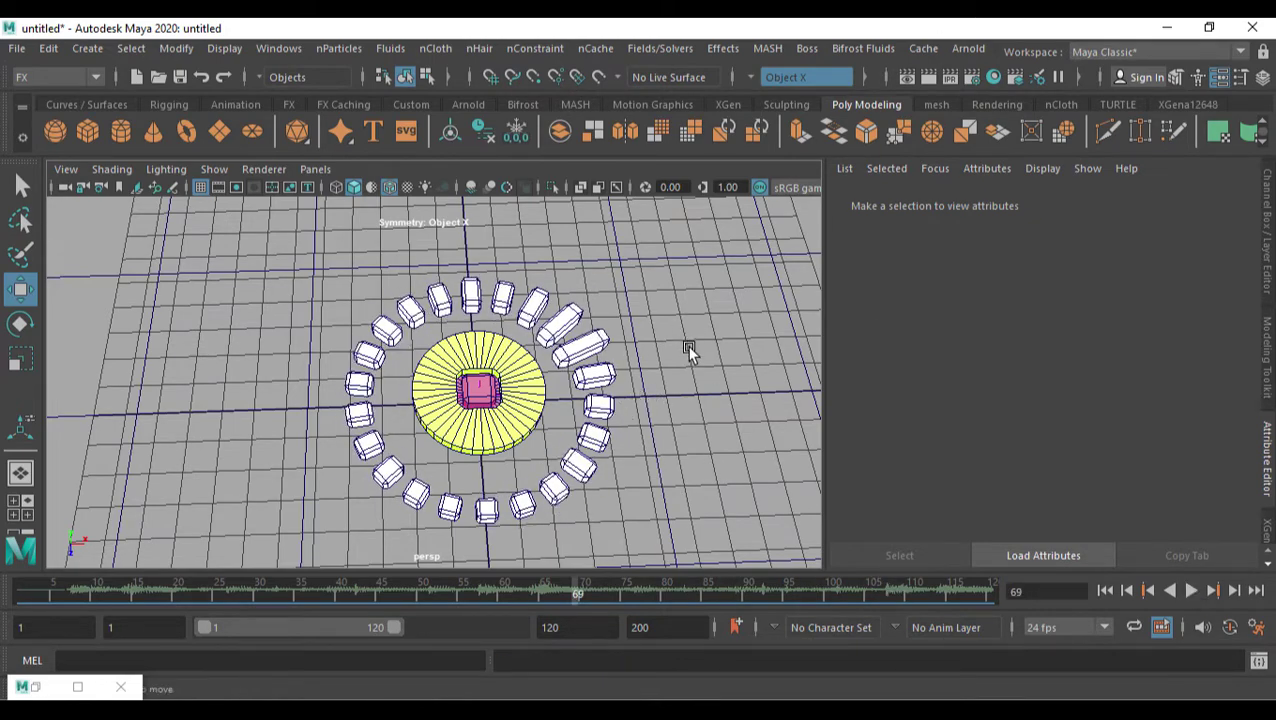
- Show the resolution gate in the perspective view and frame the cube ring inside it from above
alt+drag(688, 350, 683, 370)
click(218, 188)
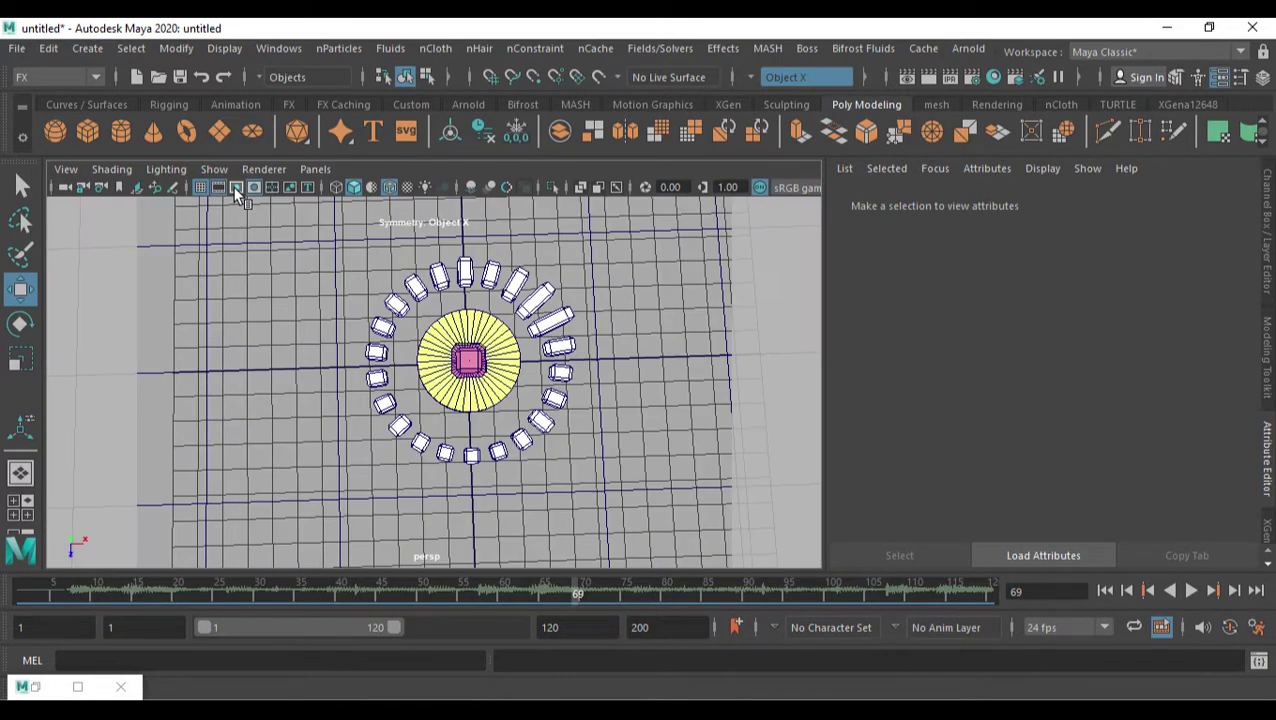
click(236, 188)
alt+drag(584, 373, 614, 442)
scroll(599, 390, up, 4)
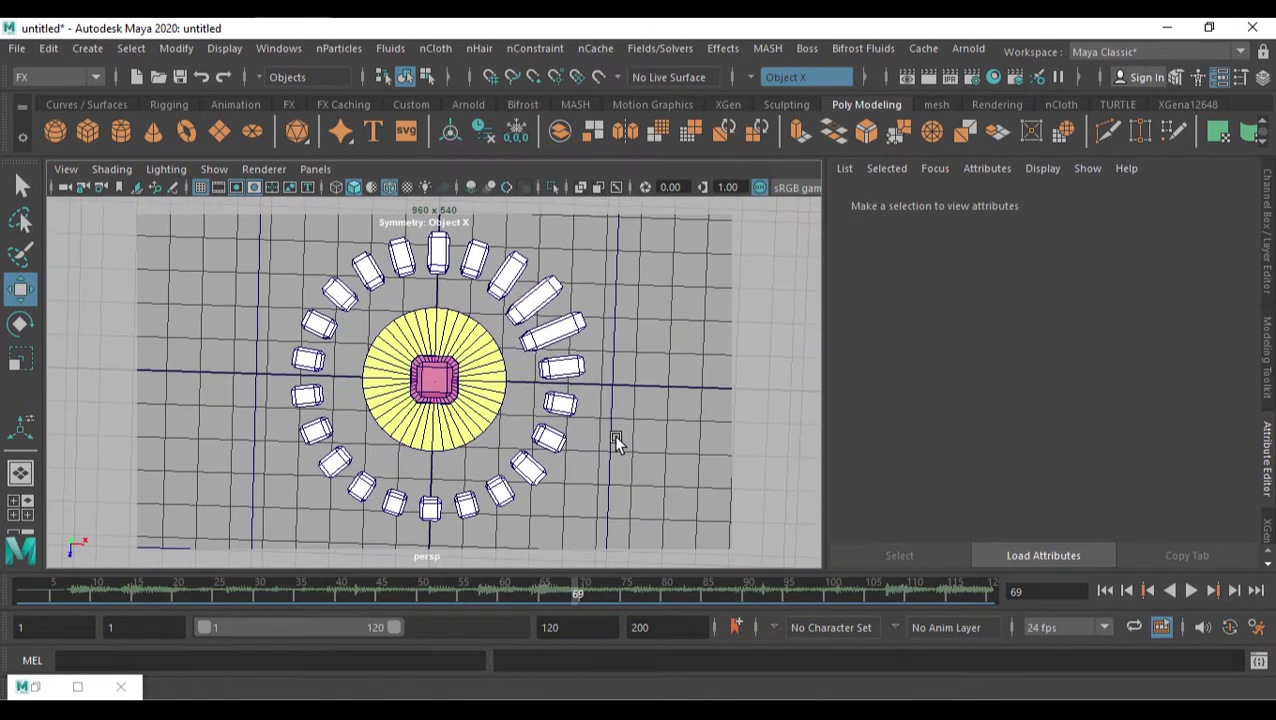
- Reselect the MASH cube ring, break the ramp connection on aiStandardSurface3's emission color, and make that color white
key(ctrl+z)
click(1247, 205)
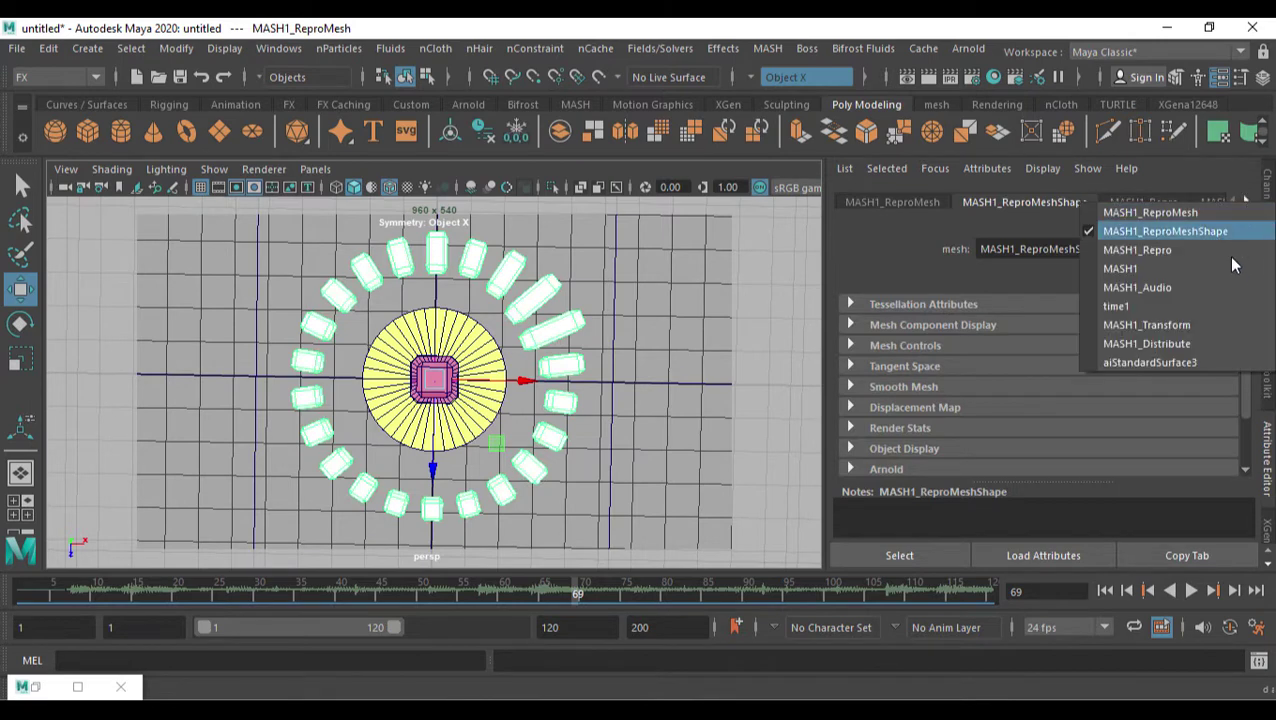
click(1172, 362)
scroll(1100, 410, down, 3)
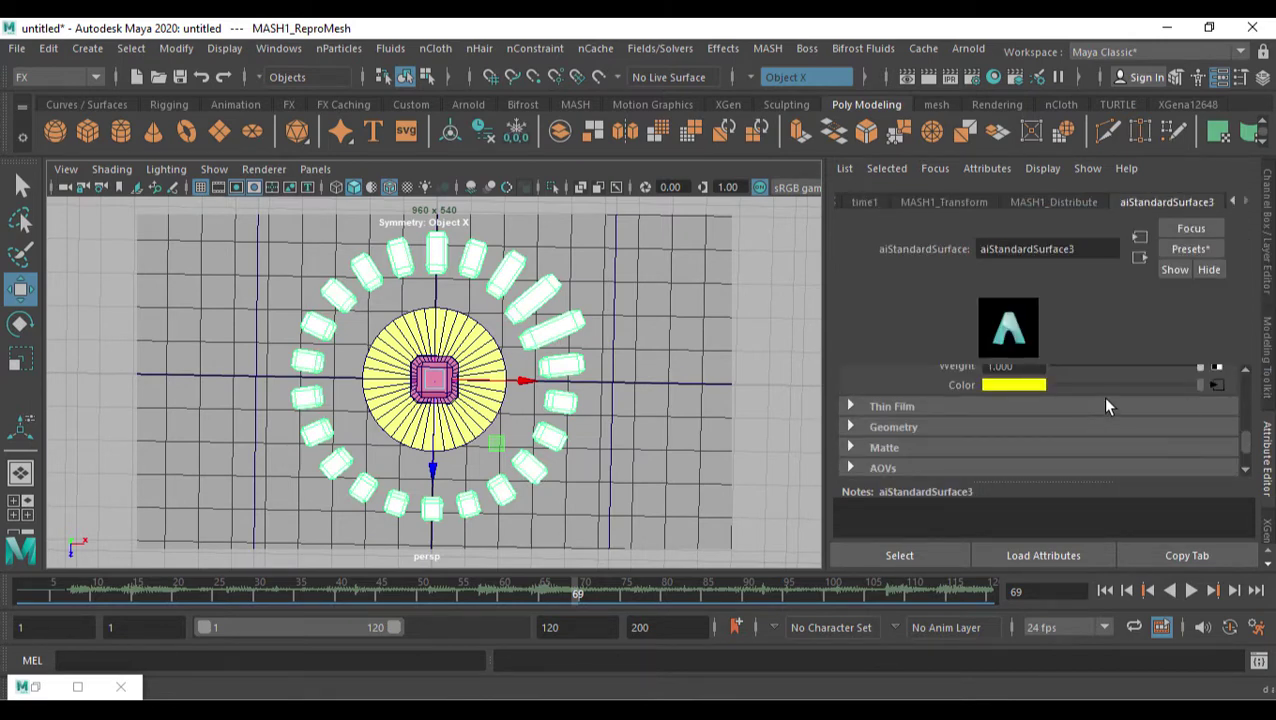
right_click(960, 390)
click(1008, 436)
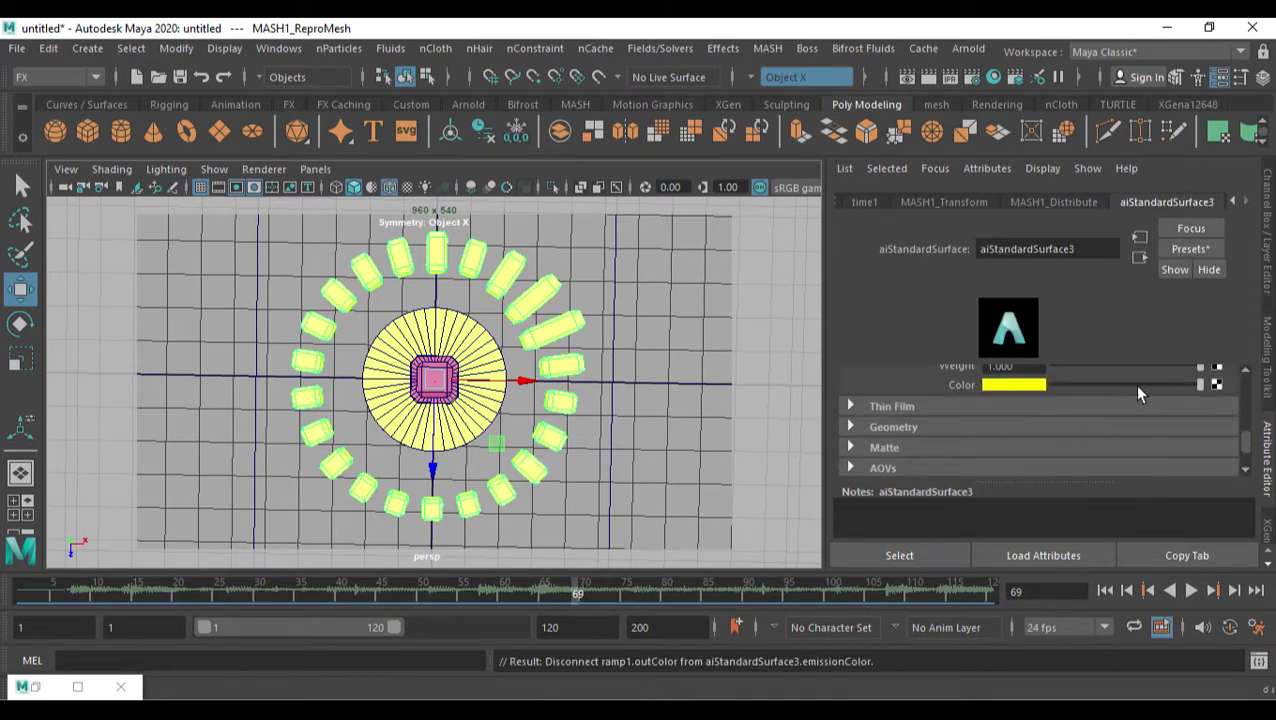
click(1029, 384)
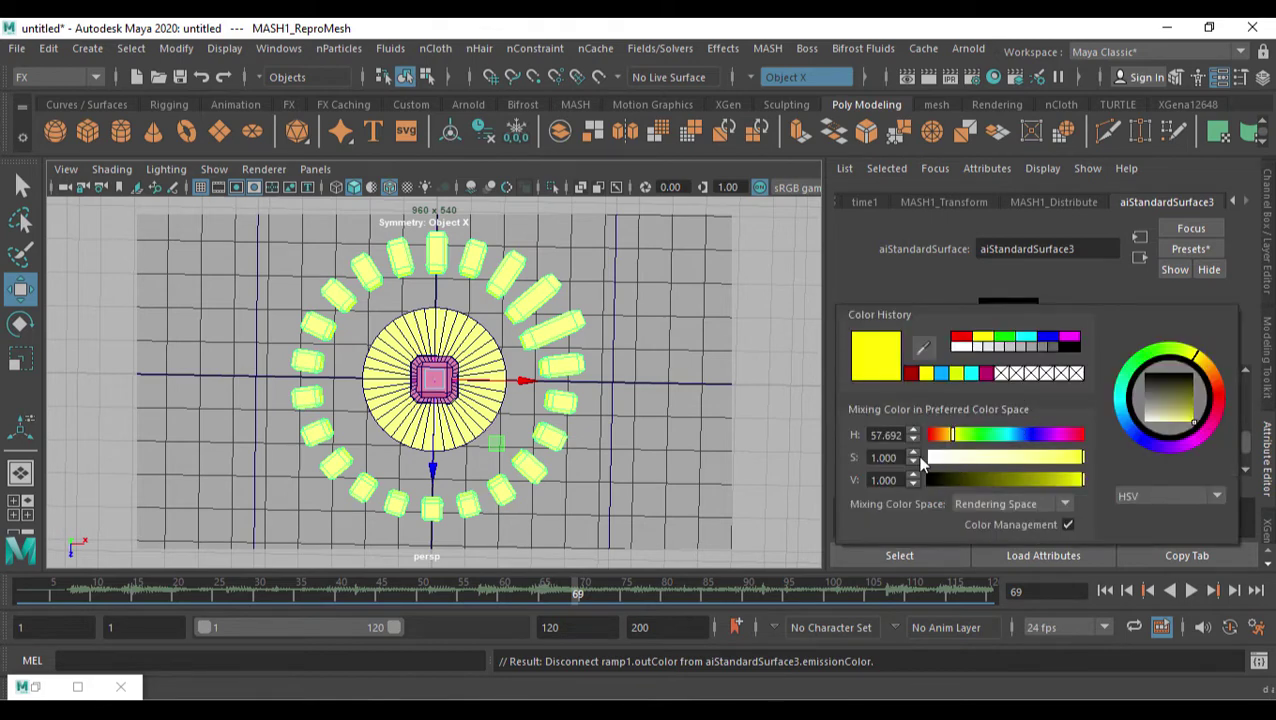
drag(963, 458, 930, 458)
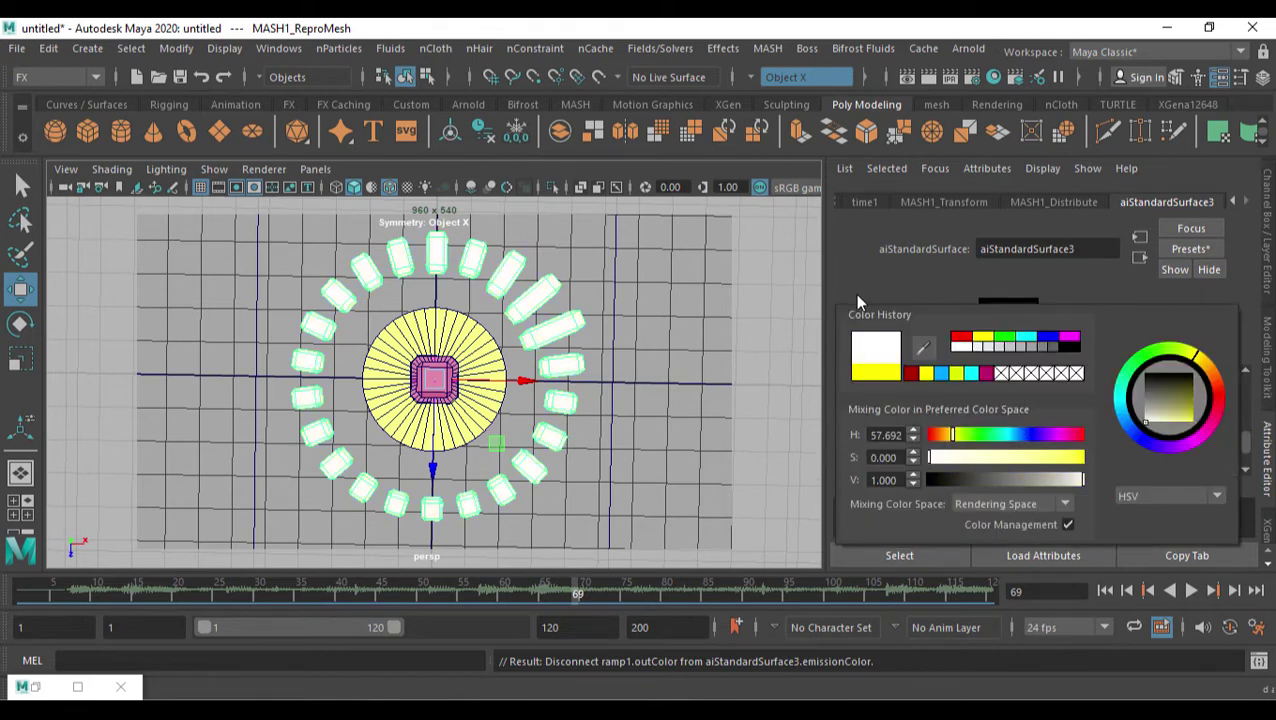
- Open the Arnold RenderView and refresh the render of the perspective camera with the white cubes
click(968, 49)
click(980, 82)
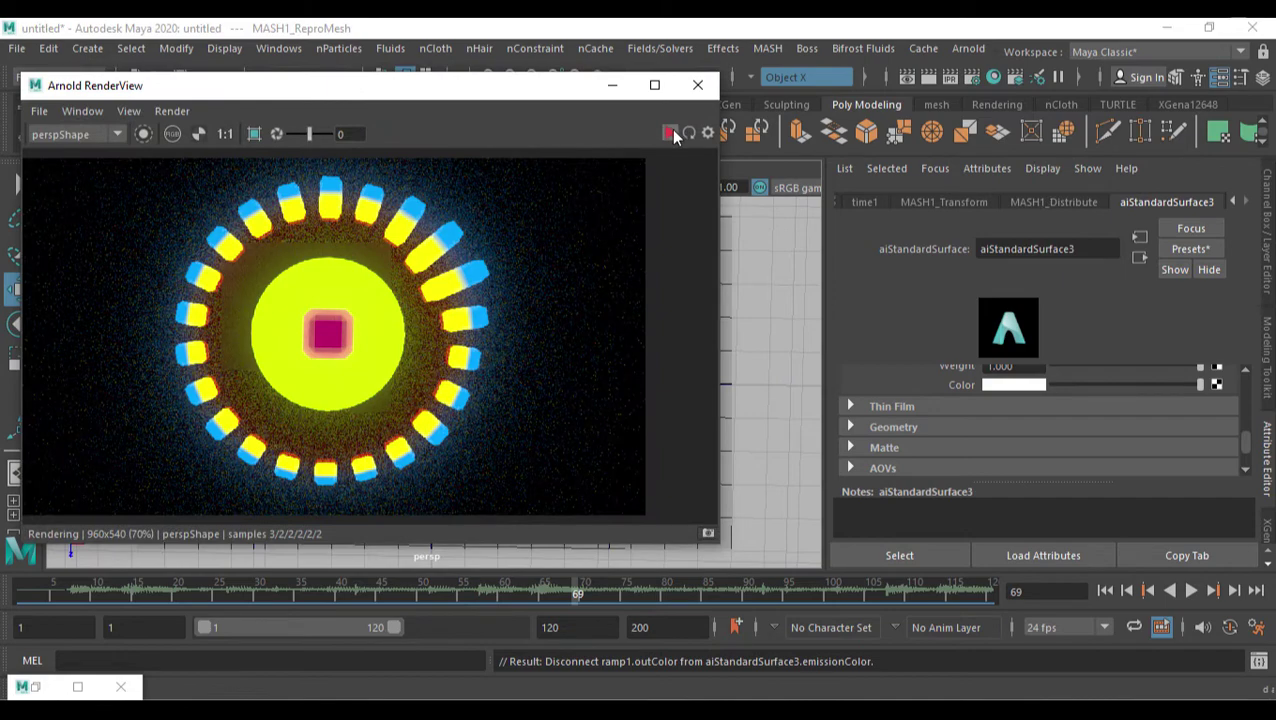
click(688, 133)
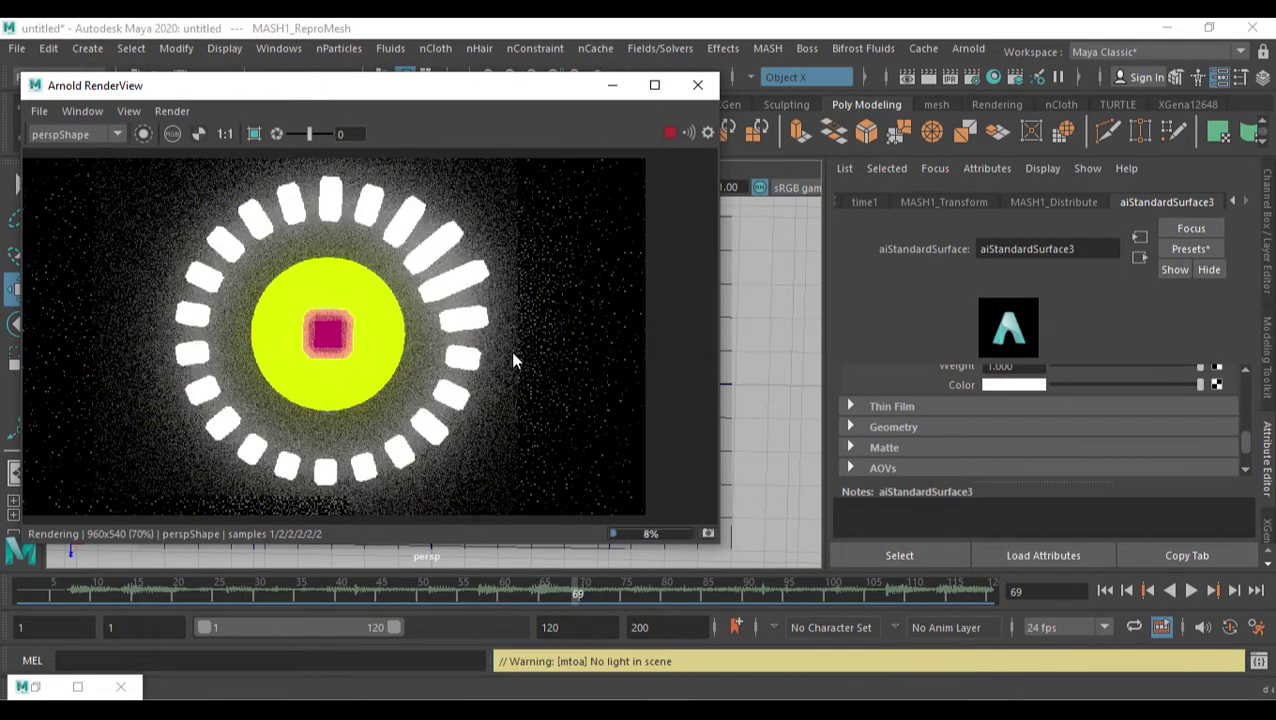